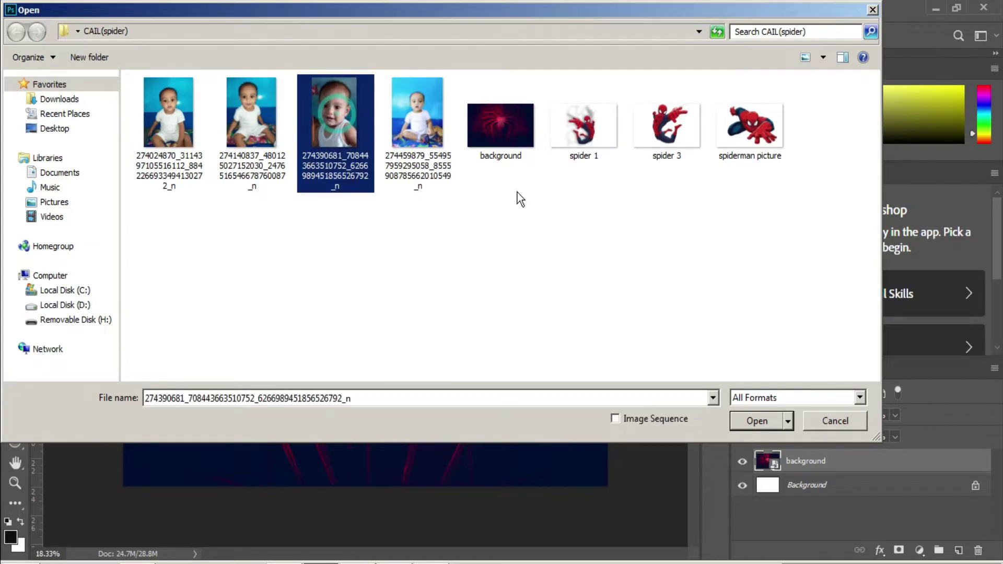
# Step: Open spider 3 together with the selected baby photo, and place the Spider-Man figure in the Untitled-1 composition
pyautogui.keyDown('ctrl'); pyautogui.click(666, 125); pyautogui.keyUp('ctrl')
pyautogui.press('Return')
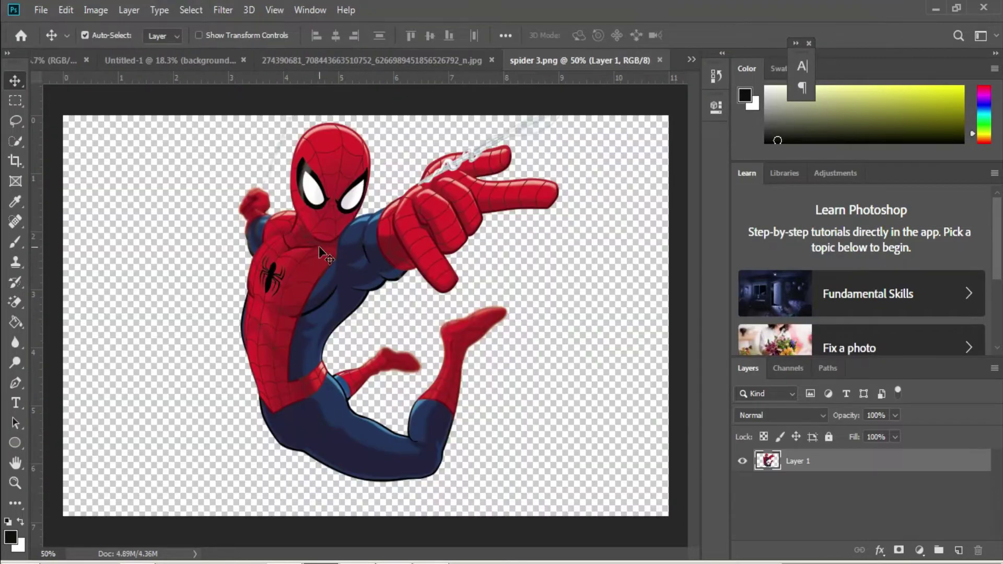
pyautogui.rightClick(319, 246)
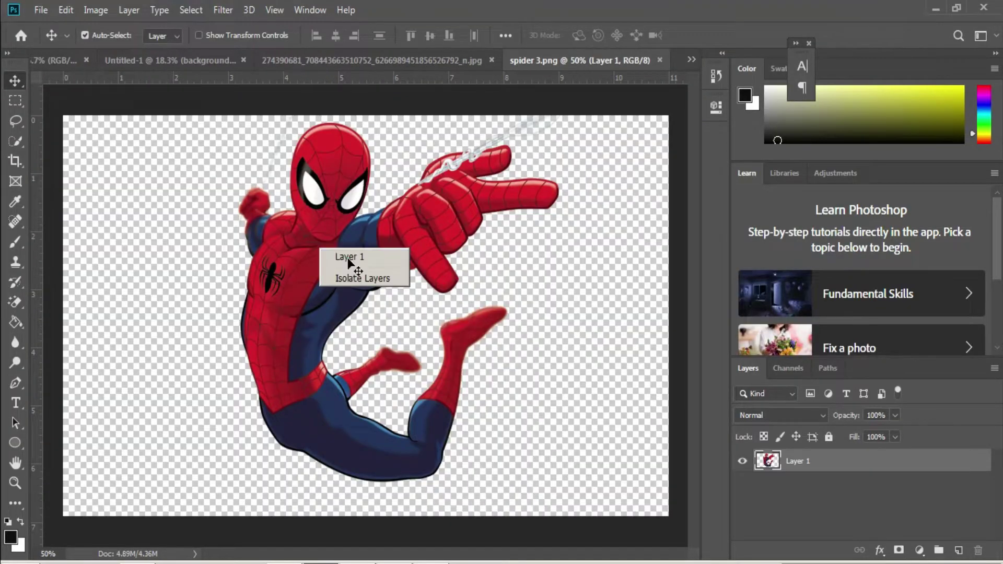
pyautogui.click(346, 258)
pyautogui.scroll(-2, 376, 258)
pyautogui.moveTo(412, 248); pyautogui.dragTo(348, 345)
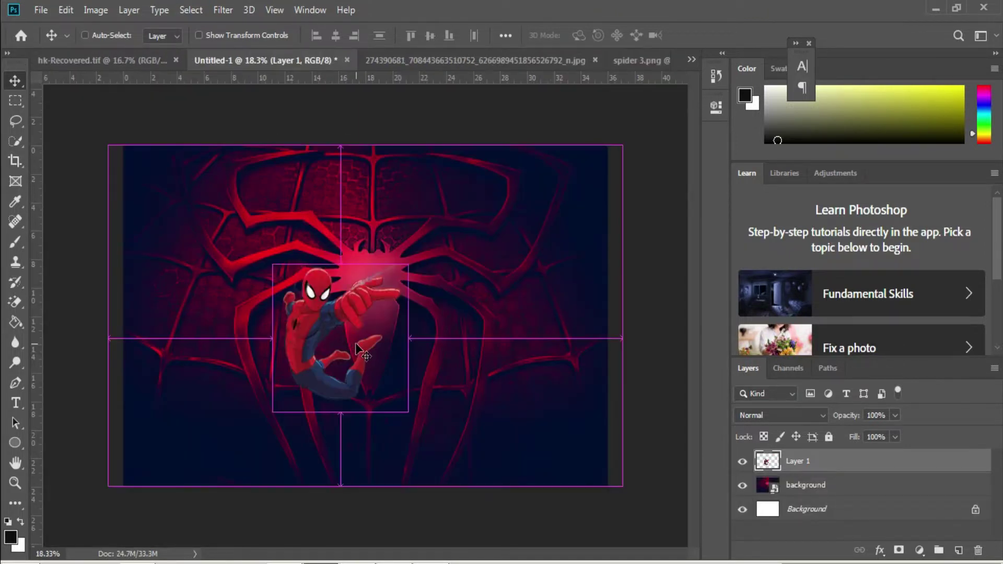
# Step: Transform the Spider-Man figure to slightly over 215% and position it on the left half of the web background
pyautogui.hotkey('ctrl', 't')
pyautogui.moveTo(410, 336); pyautogui.dragTo(371, 352)
pyautogui.moveTo(410, 187); pyautogui.dragTo(422, 215)
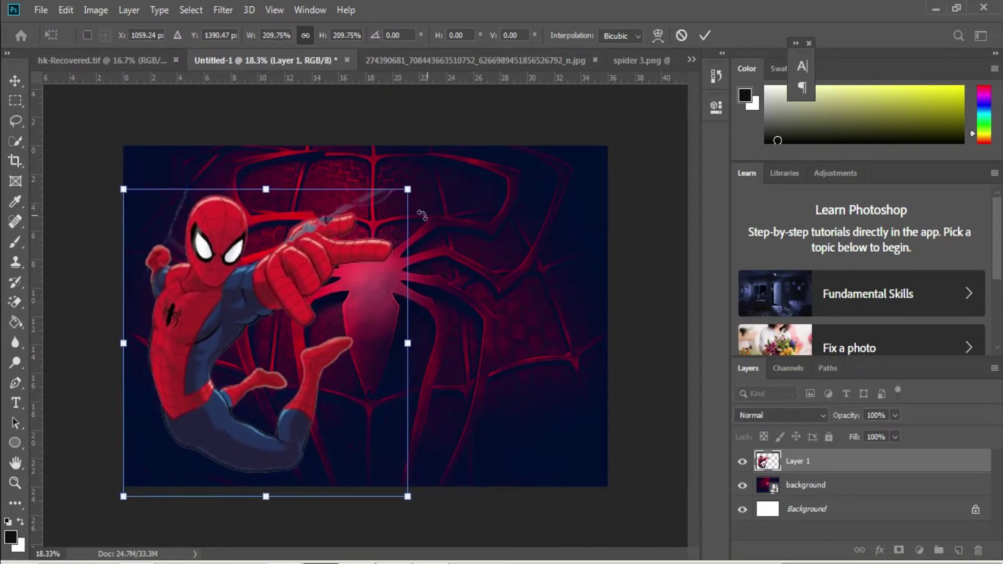
pyautogui.moveTo(413, 346); pyautogui.dragTo(416, 343)
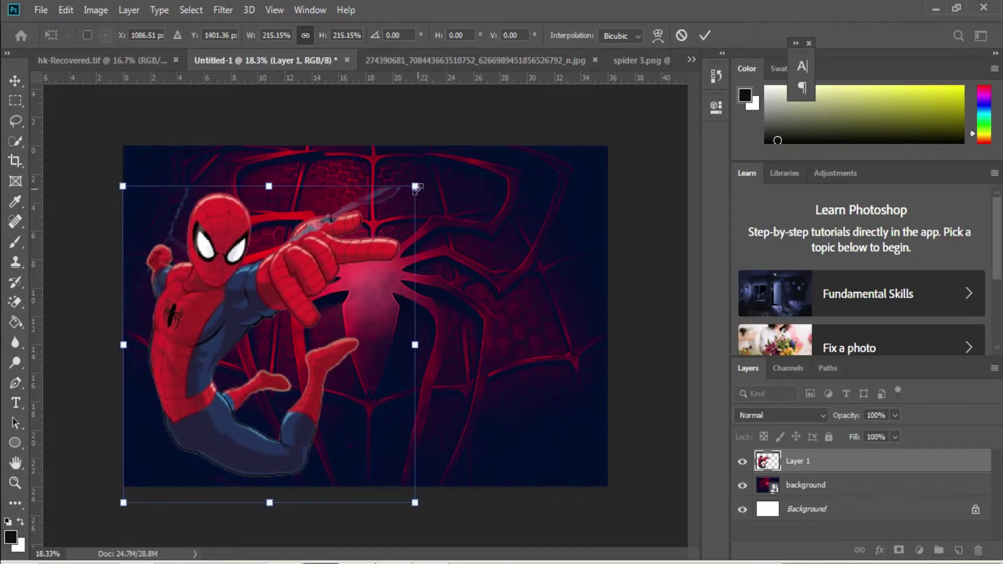
pyautogui.moveTo(418, 188); pyautogui.dragTo(425, 188)
pyautogui.press('Return')
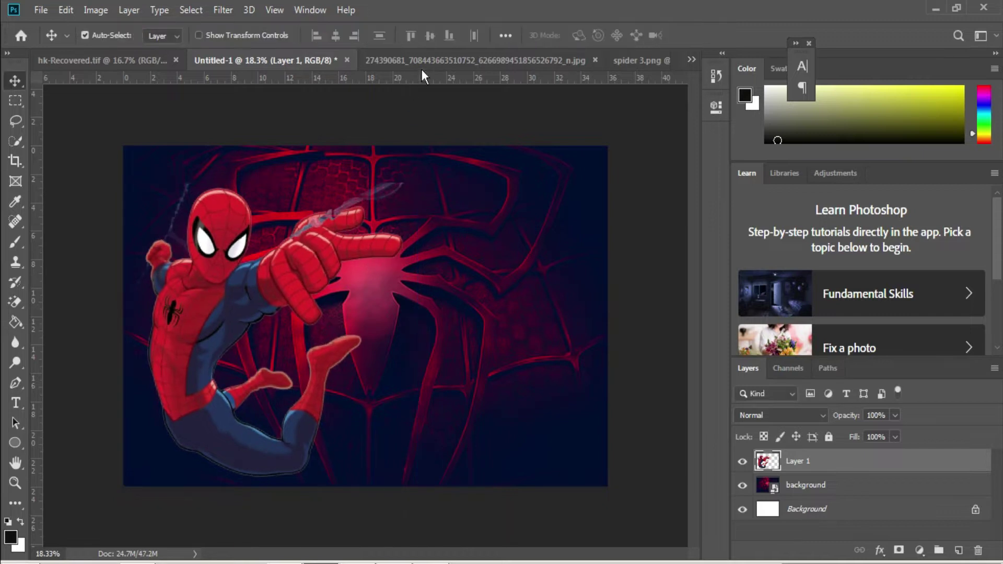
# Step: Select the baby's face, ears and hair in the baby photo with the Quick Selection tool
pyautogui.click(431, 60)
pyautogui.scroll(2, 367, 325)
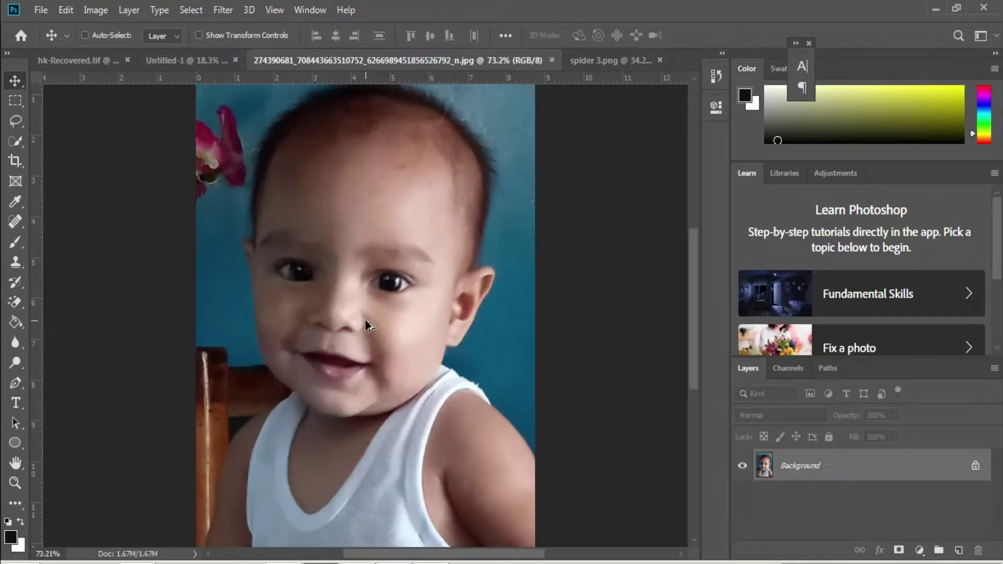
pyautogui.press('w')
pyautogui.moveTo(347, 392)
pyautogui.mouseDown()
pyautogui.moveTo(287, 325)
pyautogui.moveTo(278, 271)
pyautogui.moveTo(292, 187)
pyautogui.moveTo(326, 144)
pyautogui.moveTo(219, 330)
pyautogui.mouseUp()
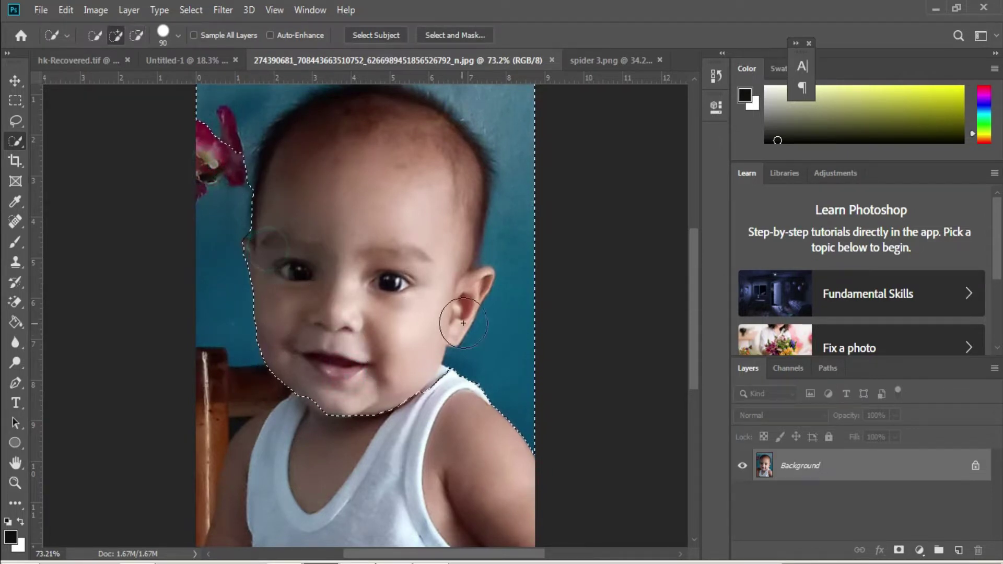
pyautogui.moveTo(513, 380)
pyautogui.mouseDown()
pyautogui.moveTo(533, 333)
pyautogui.moveTo(532, 123)
pyautogui.moveTo(512, 215)
pyautogui.moveTo(501, 213)
pyautogui.moveTo(524, 153)
pyautogui.moveTo(406, 103)
pyautogui.moveTo(325, 107)
pyautogui.moveTo(225, 143)
pyautogui.moveTo(336, 177)
pyautogui.mouseUp()
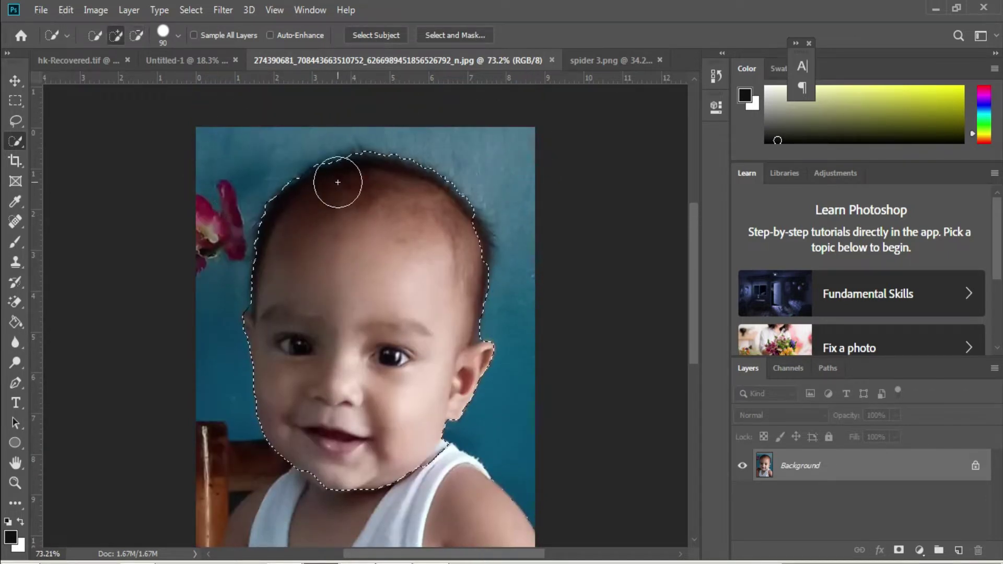
pyautogui.moveTo(314, 219)
pyautogui.mouseDown()
pyautogui.moveTo(445, 221)
pyautogui.moveTo(465, 256)
pyautogui.moveTo(423, 198)
pyautogui.moveTo(355, 178)
pyautogui.moveTo(291, 231)
pyautogui.moveTo(281, 258)
pyautogui.mouseUp()
# Step: Subtract the spill below the ear and along the shirt strap from the head selection
pyautogui.scroll(-3, 358, 277)
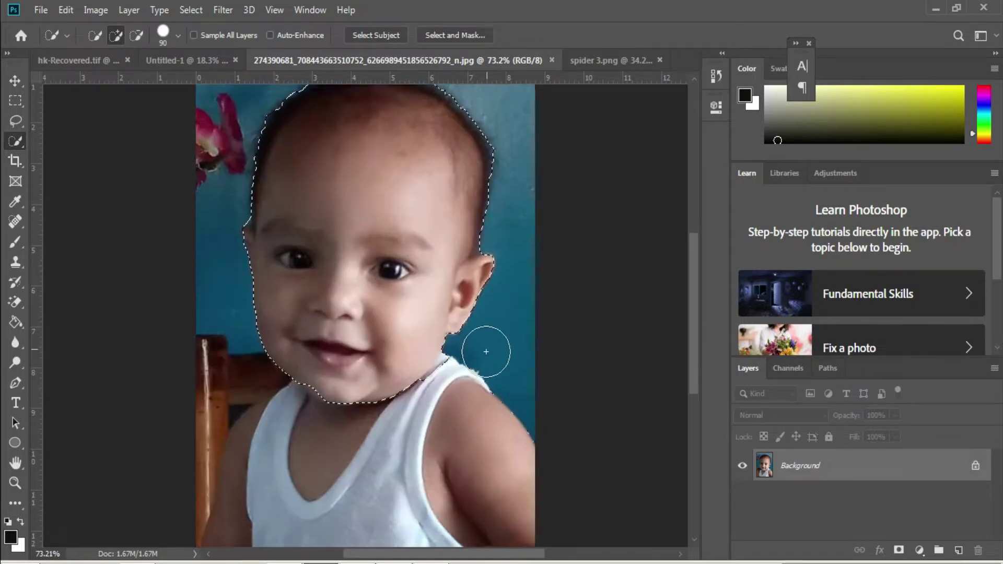
pyautogui.press('alt')
pyautogui.moveTo(455, 391); pyautogui.dragTo(465, 340)
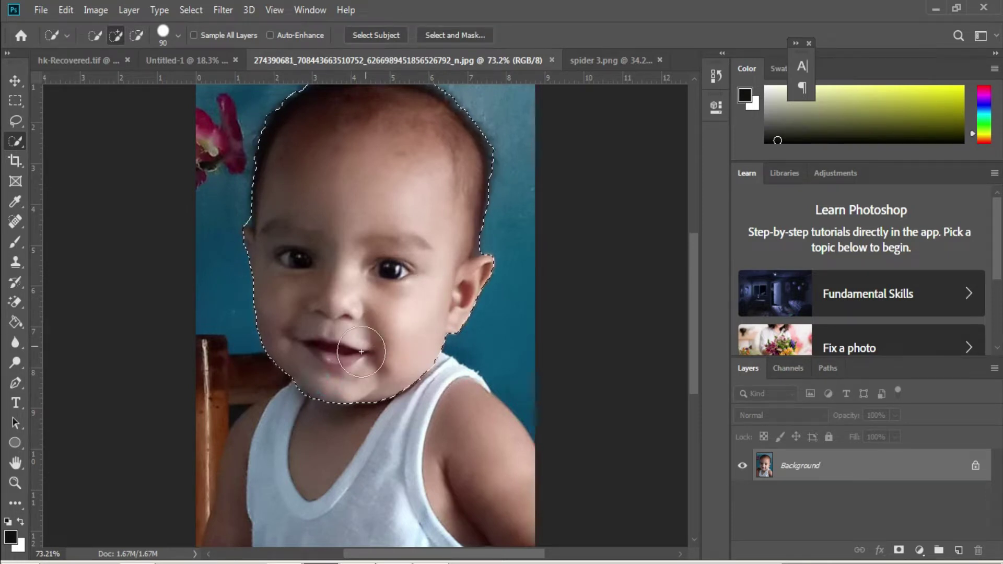
pyautogui.scroll(2, 328, 379)
pyautogui.scroll(-3, 328, 345)
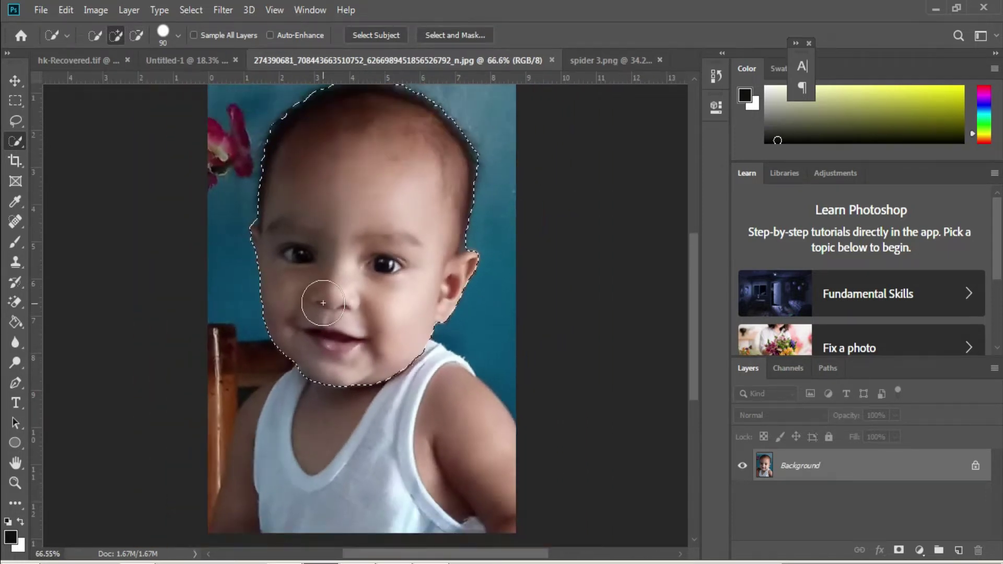
# Step: Move the selected head into Untitled-1 and scale it to about 161% so it covers Spider-Man's mask
pyautogui.press('v')
pyautogui.moveTo(348, 230); pyautogui.dragTo(219, 238)
pyautogui.hotkey('ctrl', 't')
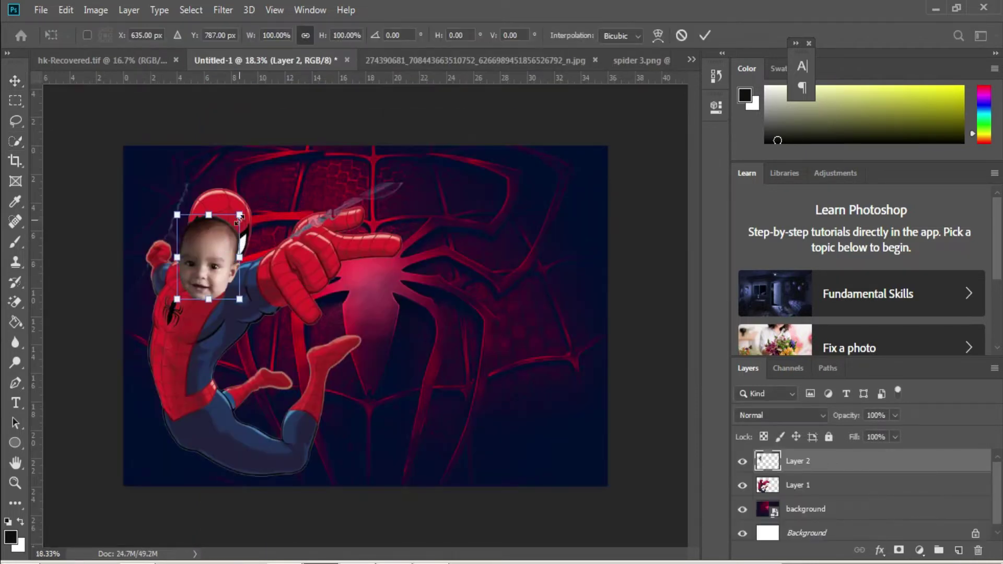
pyautogui.scroll(3, 186, 278)
pyautogui.moveTo(202, 269); pyautogui.dragTo(192, 250)
pyautogui.scroll(3, 201, 272)
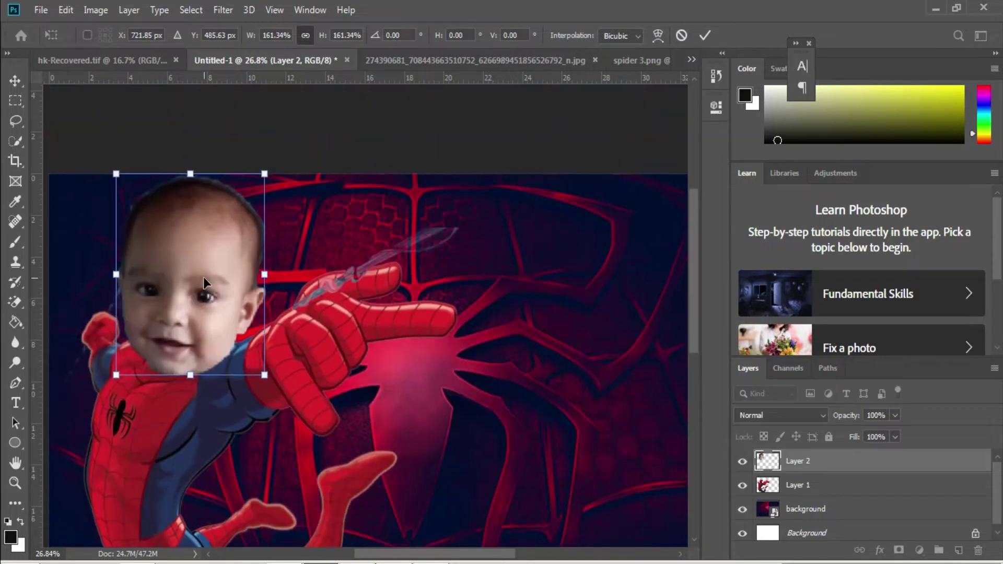
pyautogui.press('Return')
pyautogui.scroll(-2, 202, 277)
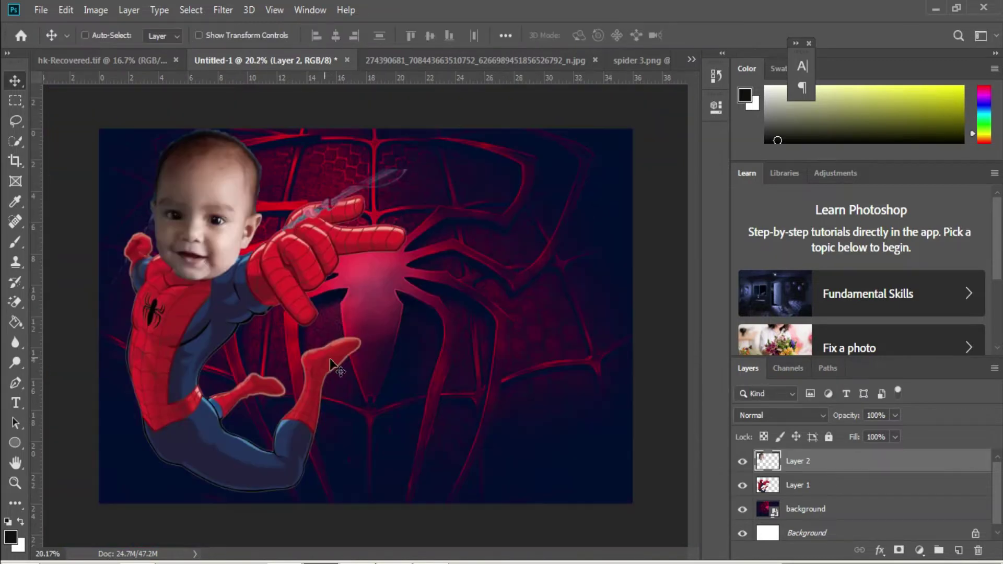
# Step: Scale the head and the Spider-Man body together to about 93% and keep them on the left of the background
pyautogui.keyDown('shift'); pyautogui.click(778, 489); pyautogui.keyUp('shift')
pyautogui.hotkey('ctrl', 't')
pyautogui.moveTo(262, 129); pyautogui.dragTo(262, 155)
pyautogui.moveTo(275, 230); pyautogui.dragTo(272, 233)
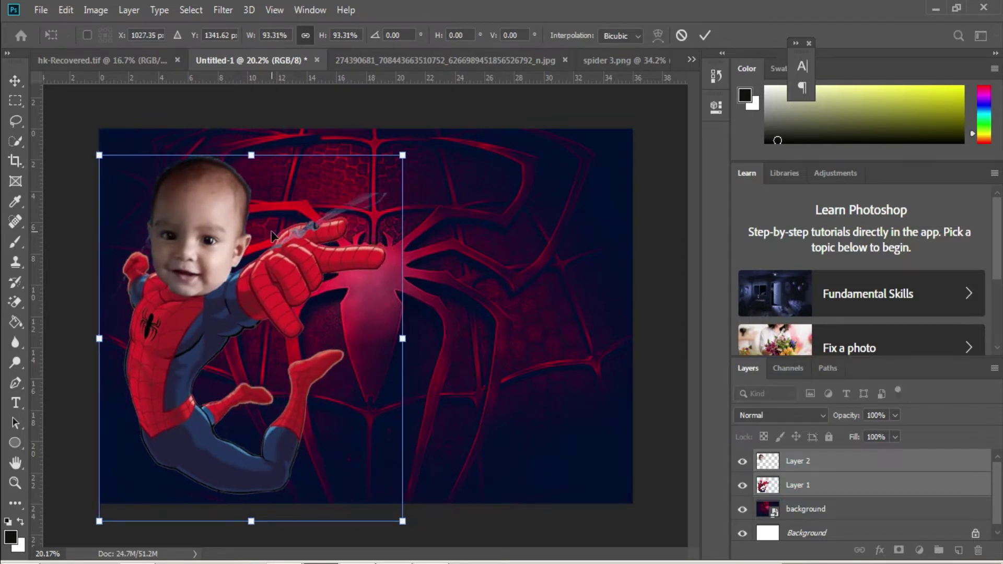
pyautogui.press('Return')
# Step: Add an Outer Glow to the Spider-Man body layer with 0% spread and colour ffffff
pyautogui.click(305, 278)
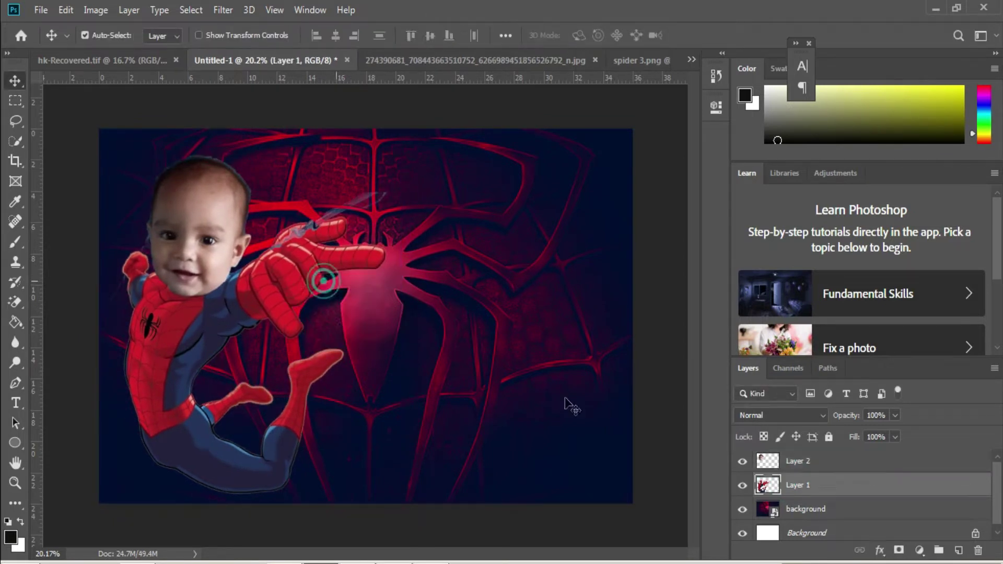
pyautogui.rightClick(804, 488)
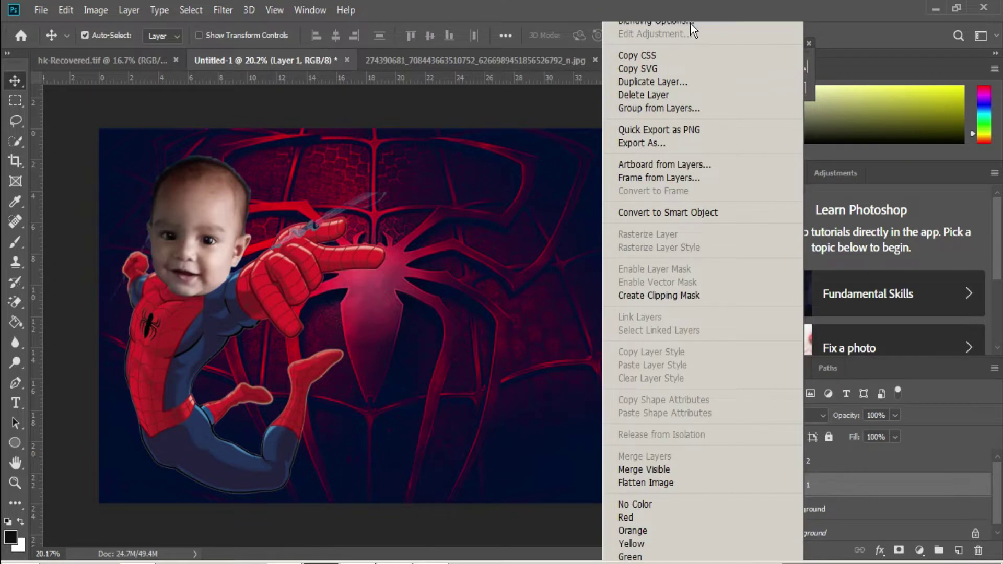
pyautogui.click(655, 23)
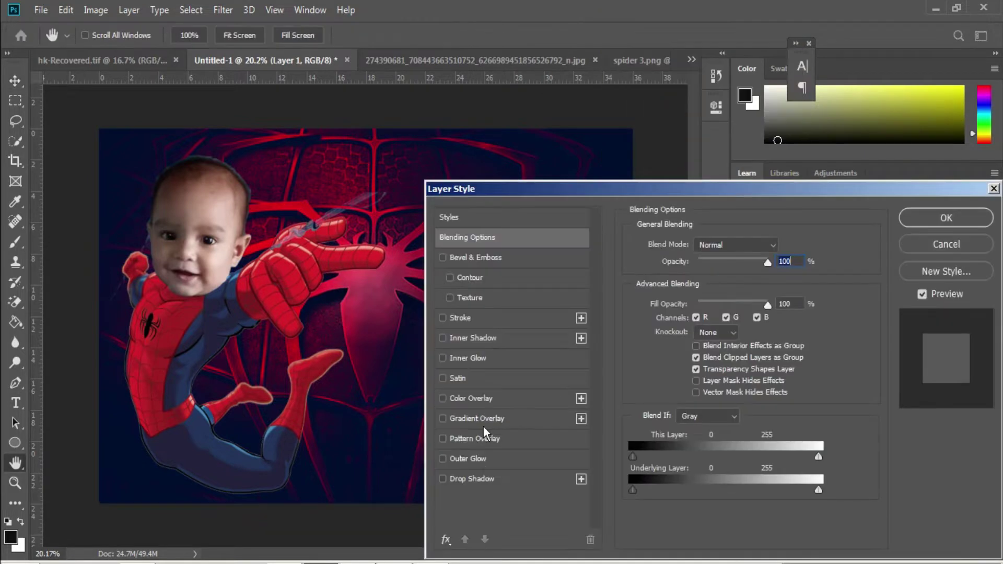
pyautogui.click(484, 462)
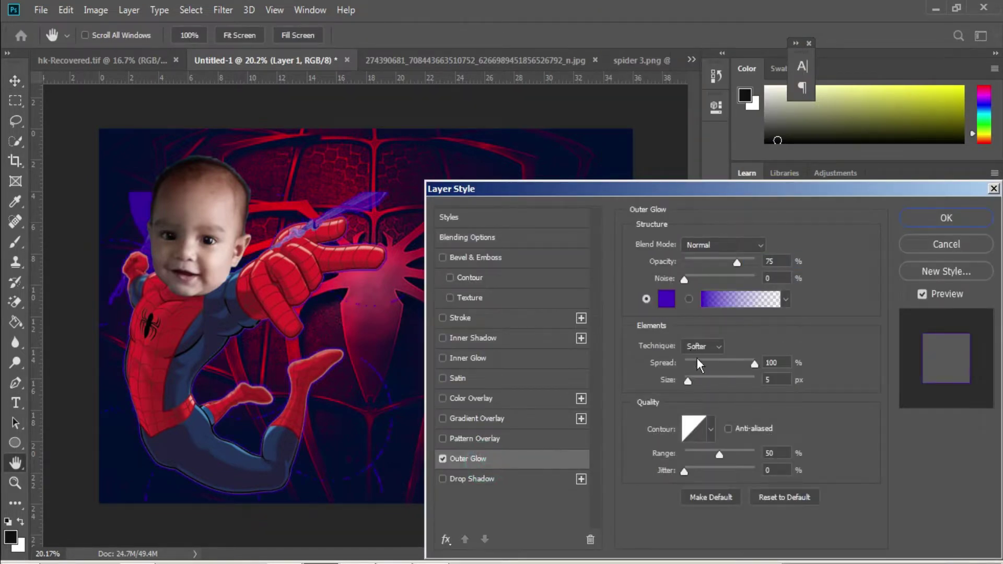
pyautogui.moveTo(699, 364); pyautogui.dragTo(677, 372)
pyautogui.click(669, 310)
pyautogui.write('ffffff')
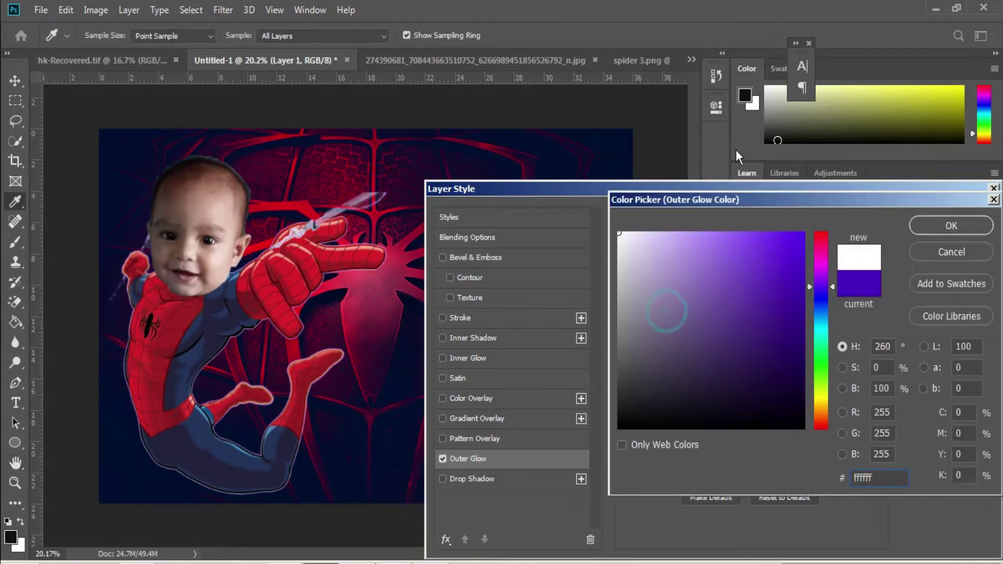
pyautogui.click(927, 231)
# Step: Set the outer glow's size to 18 px and opacity to about 60%, and hide the body layer's effects
pyautogui.moveTo(694, 389); pyautogui.dragTo(691, 384)
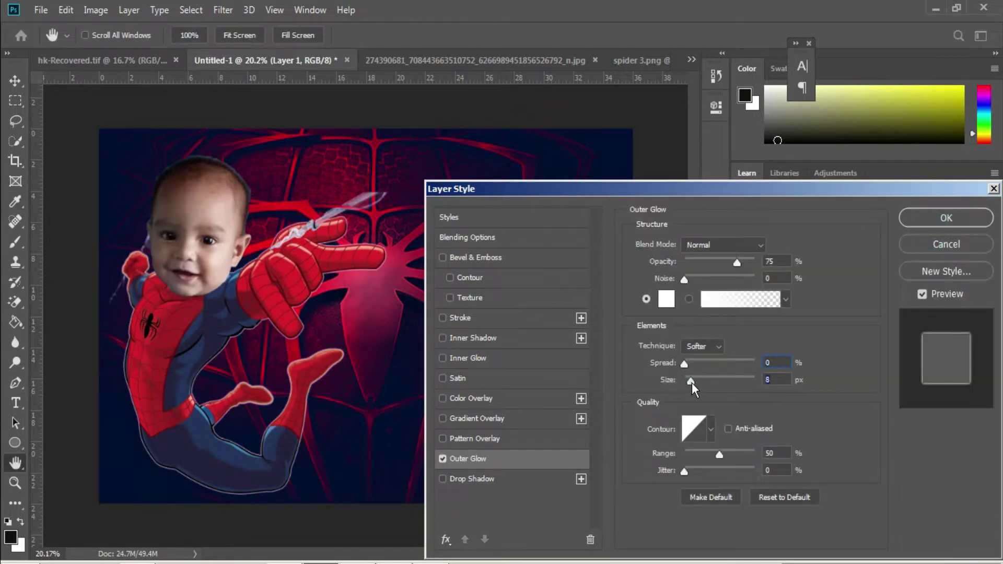
pyautogui.moveTo(728, 258); pyautogui.dragTo(728, 261)
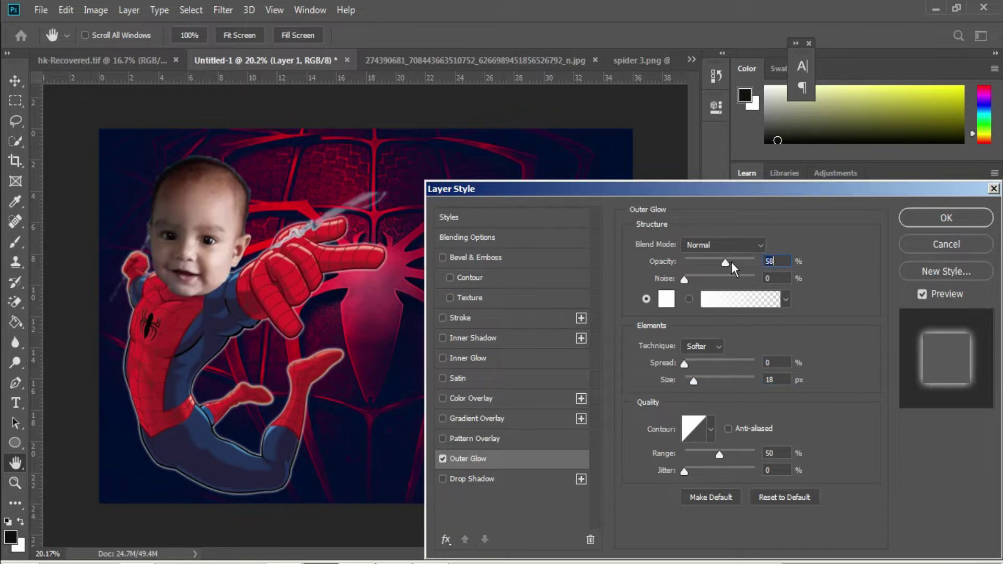
pyautogui.press('Return')
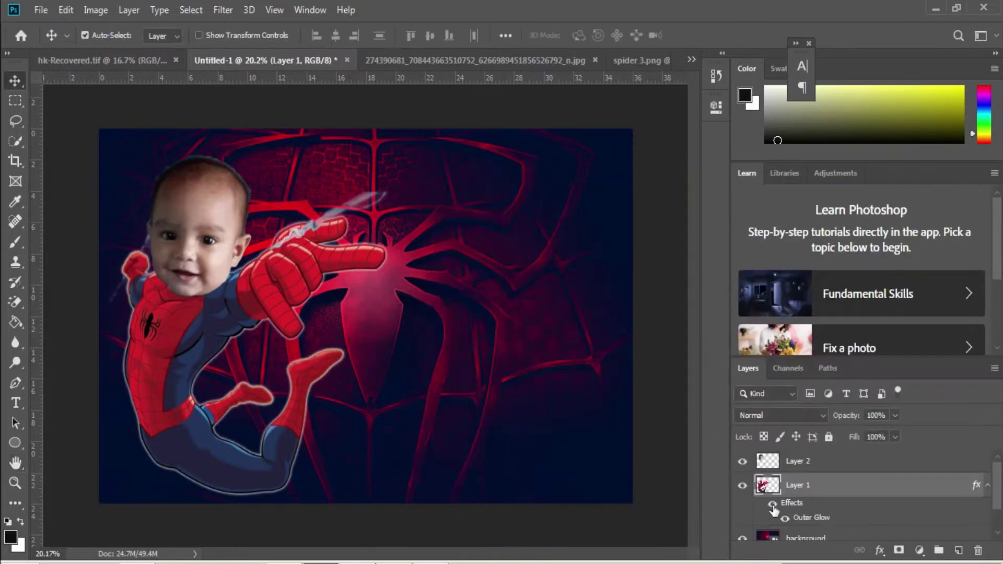
pyautogui.click(772, 505)
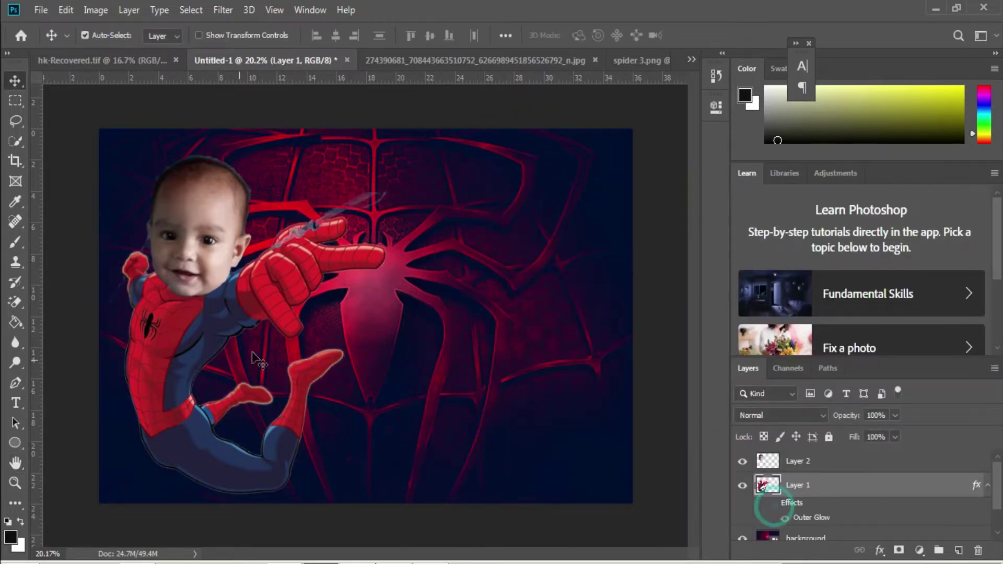
# Step: Apply a Selective Color adjustment to the head layer with Black at -30% for Reds
pyautogui.rightClick(202, 216)
pyautogui.click(221, 226)
pyautogui.scroll(2, 247, 258)
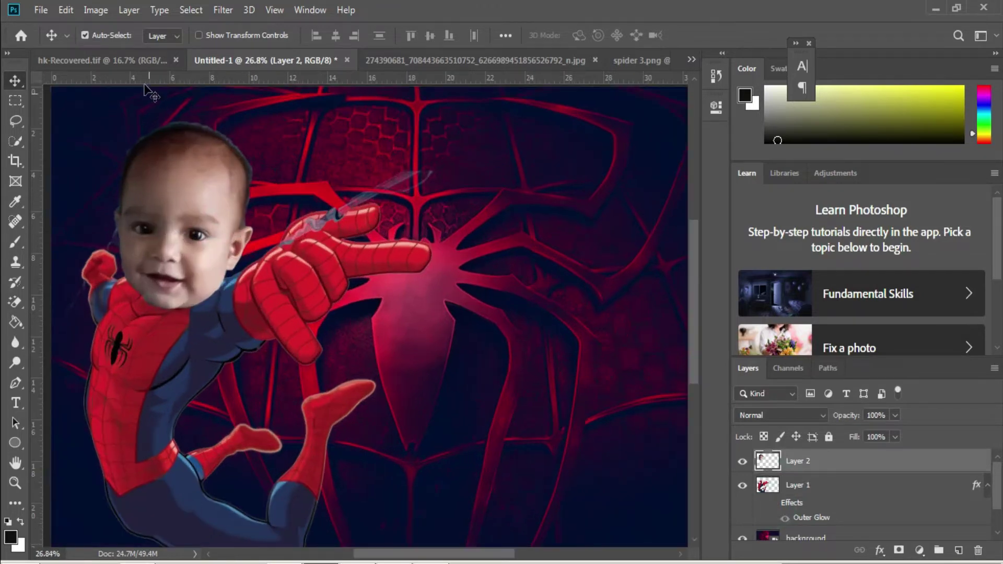
pyautogui.click(97, 11)
pyautogui.moveTo(179, 49)
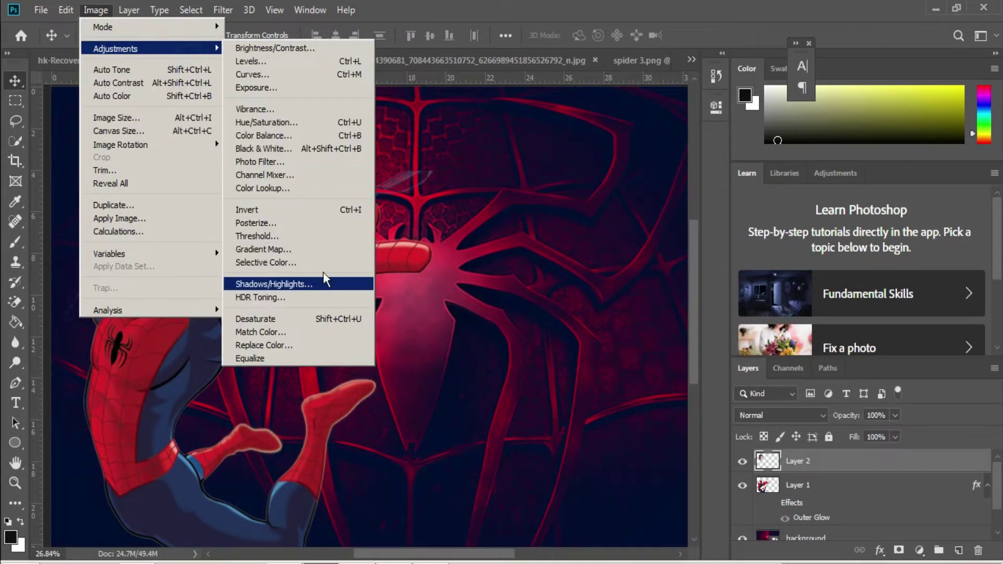
pyautogui.click(316, 259)
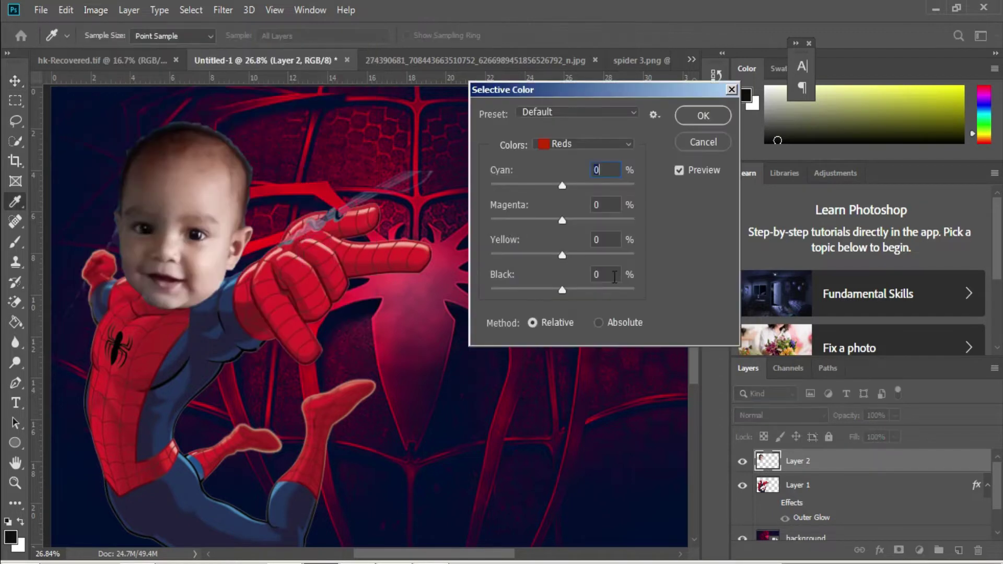
pyautogui.doubleClick(609, 276)
pyautogui.write('-30')
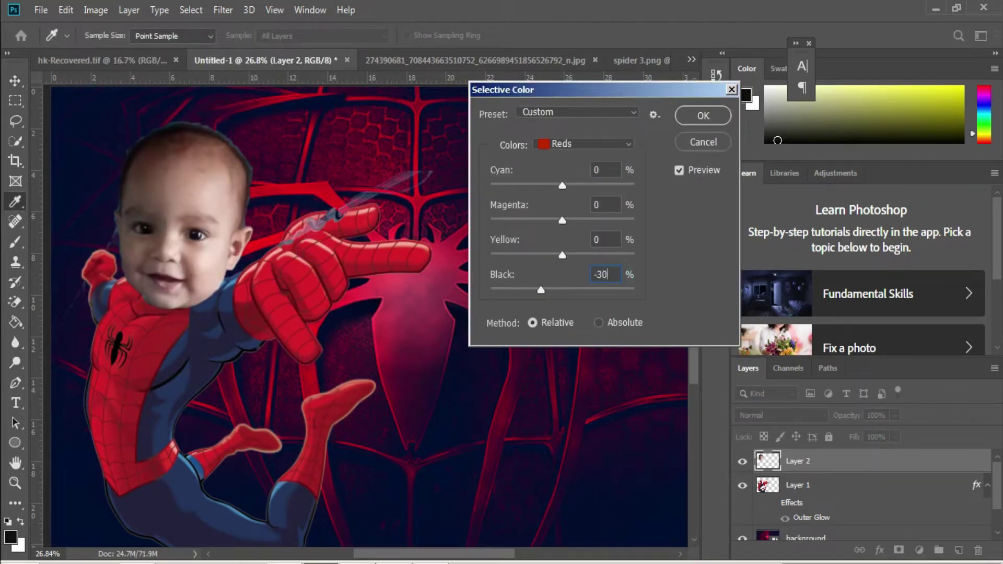
pyautogui.press('Return')
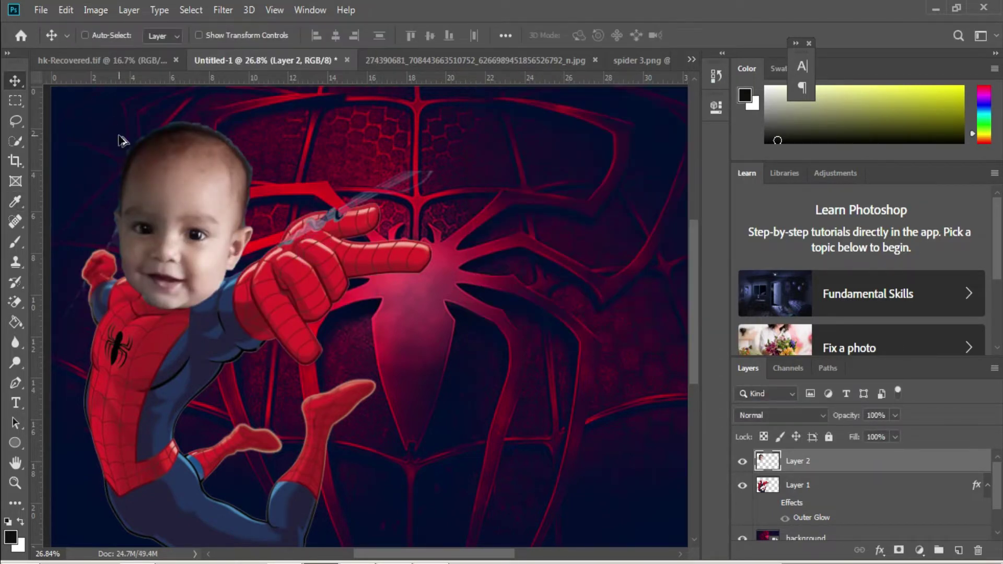
# Step: Brighten the head layer by applying Curves twice
pyautogui.hotkey('ctrl', 'm')
pyautogui.press('Return')
pyautogui.hotkey('ctrl', 'm')
pyautogui.press('Return')
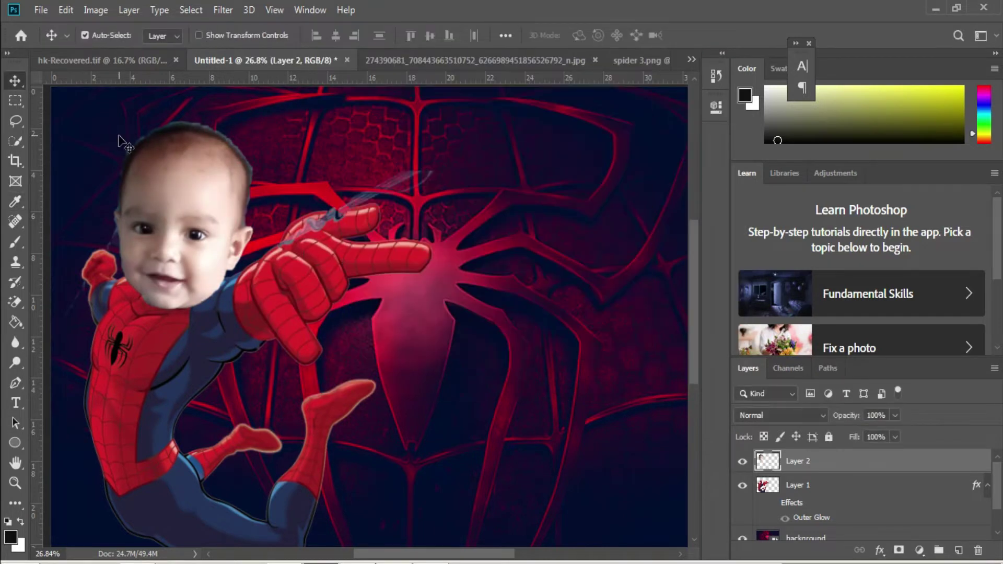
# Step: Merge the head layer and the Spider-Man body layer into one layer
pyautogui.scroll(-1, 123, 147)
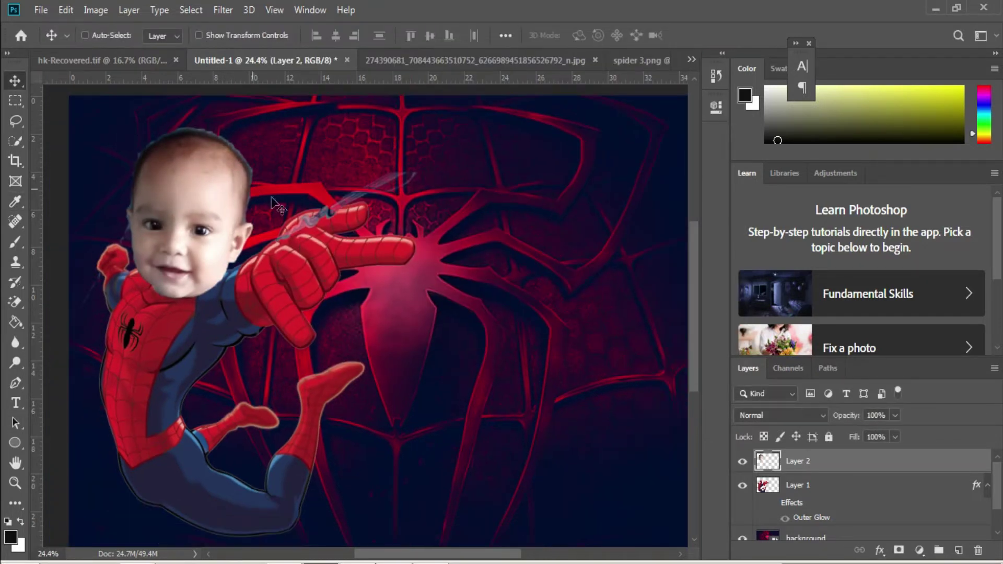
pyautogui.keyDown('ctrl'); pyautogui.click(831, 487); pyautogui.keyUp('ctrl')
pyautogui.hotkey('ctrl', 'e')
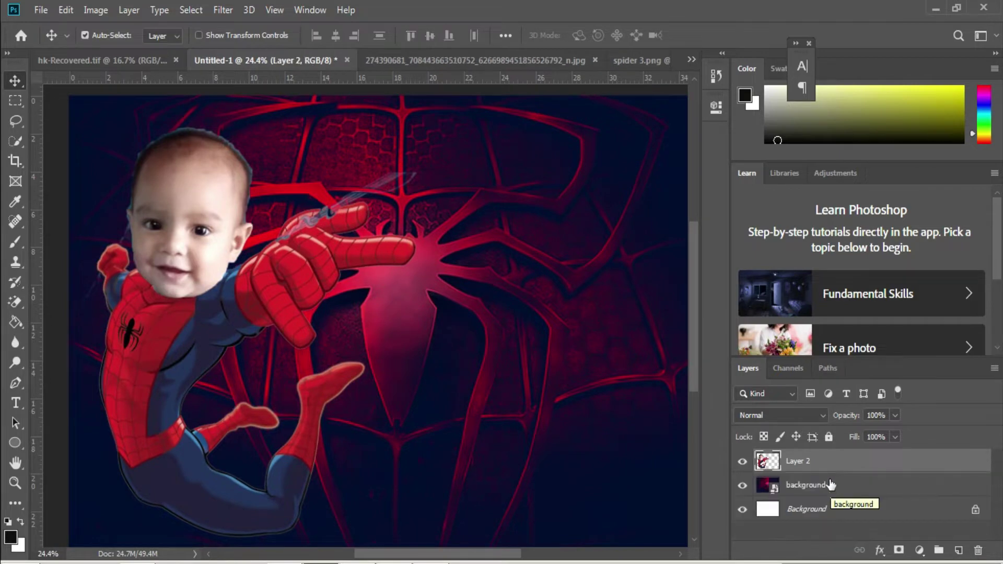
# Step: Add a white outer glow to the merged figure layer with a size of 38 px and 44% opacity
pyautogui.rightClick(826, 463)
pyautogui.click(724, 23)
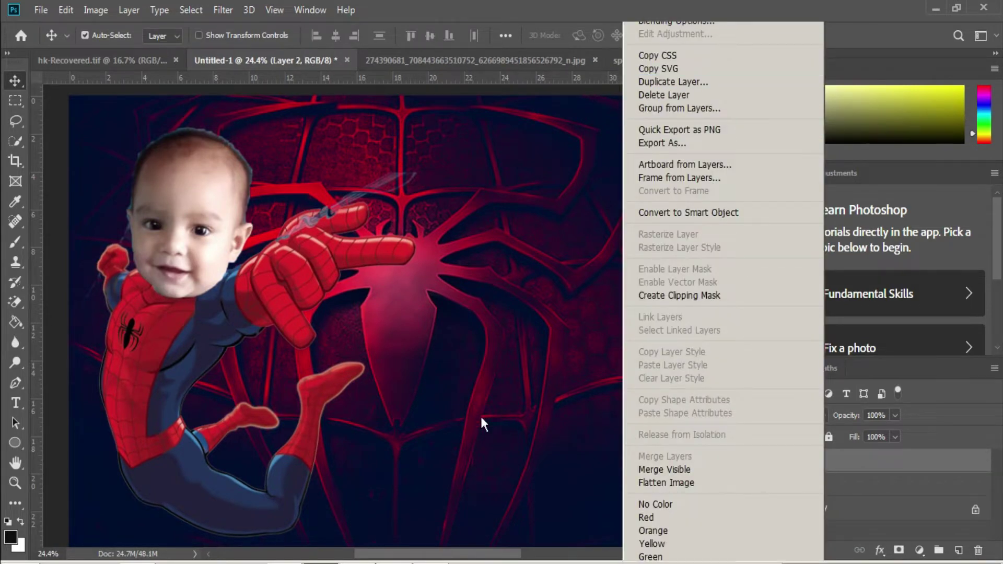
pyautogui.click(480, 460)
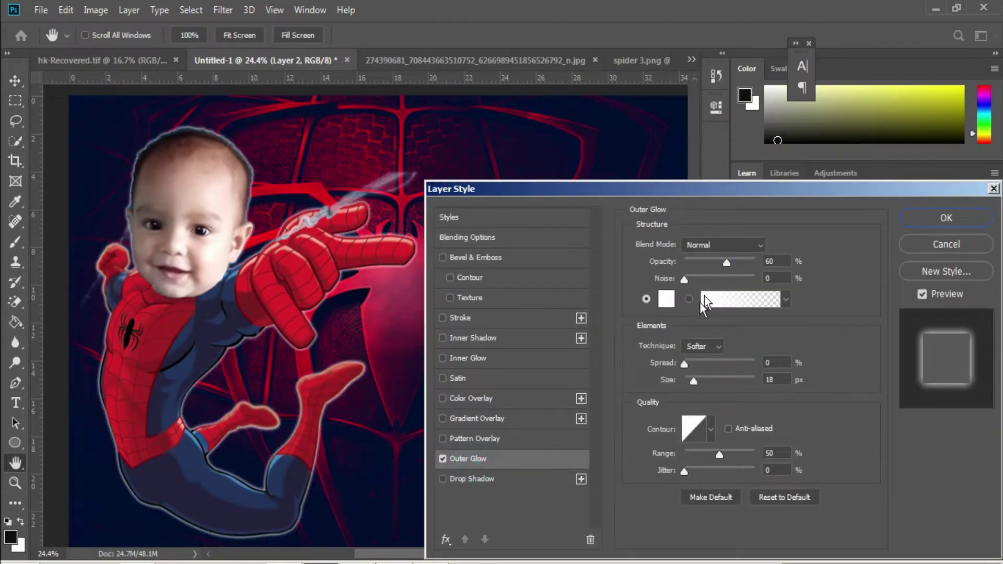
pyautogui.moveTo(698, 380); pyautogui.dragTo(700, 381)
pyautogui.click(714, 261)
pyautogui.click(946, 218)
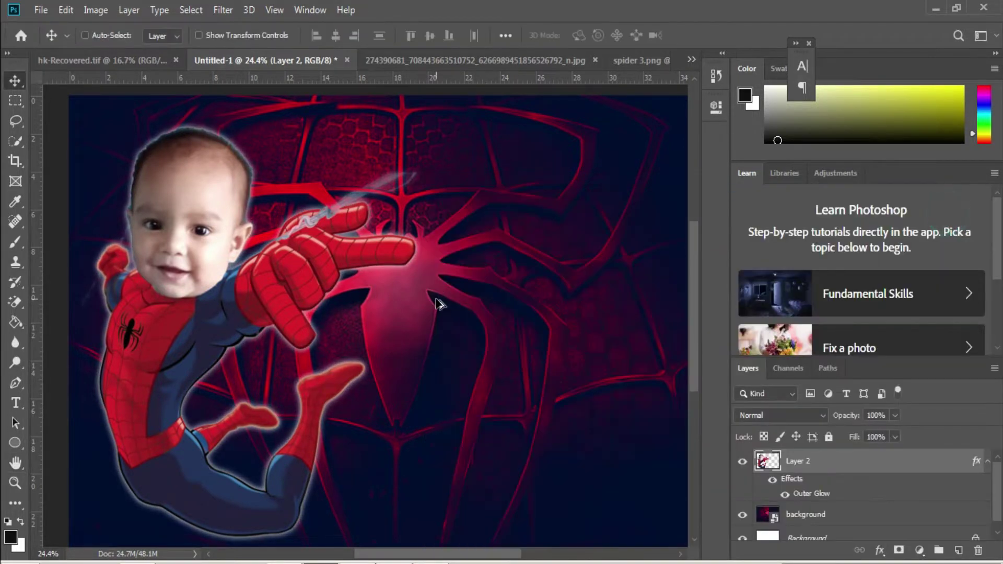
# Step: Scale the merged figure up to about 105% toward the canvas's upper-left corner
pyautogui.hotkey('ctrl', '-')
pyautogui.scroll(2, 441, 304)
pyautogui.hotkey('ctrl', 't')
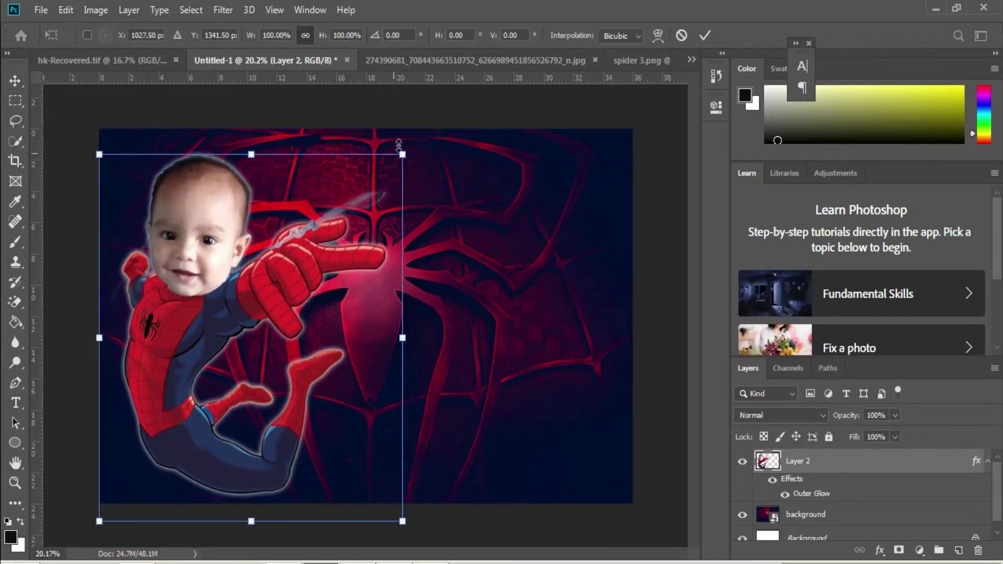
pyautogui.moveTo(401, 154); pyautogui.dragTo(411, 144)
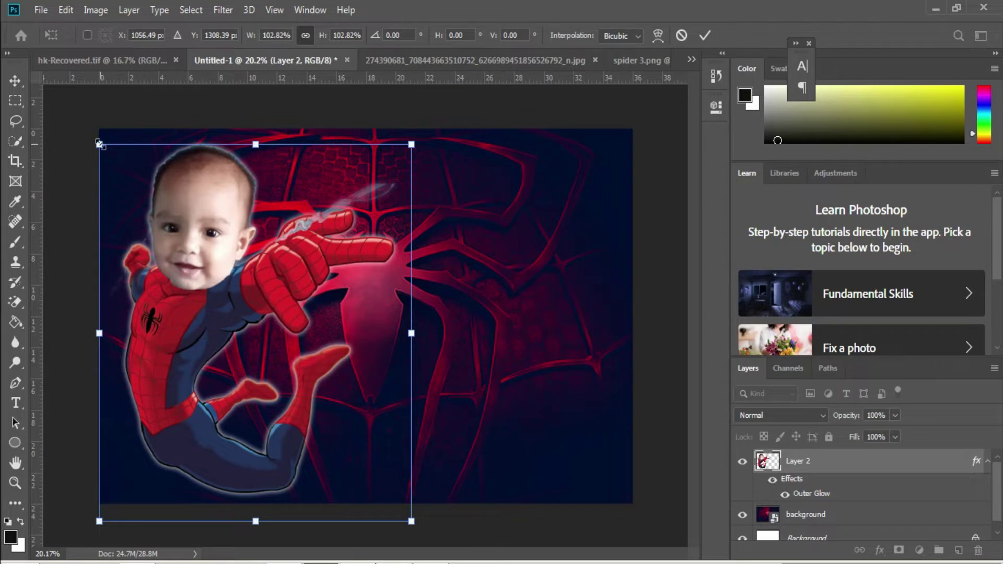
pyautogui.moveTo(99, 144); pyautogui.dragTo(93, 136)
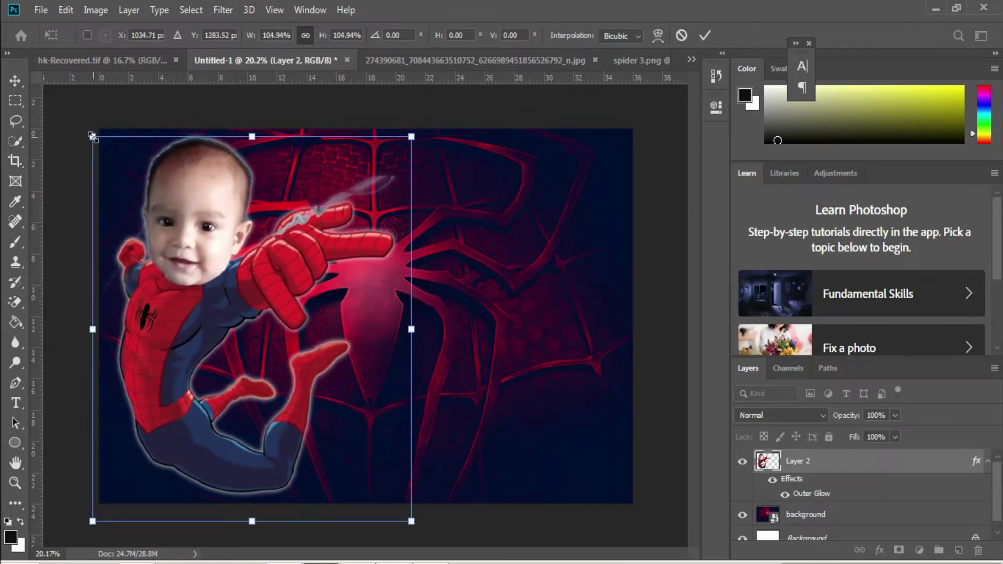
pyautogui.press('Return')
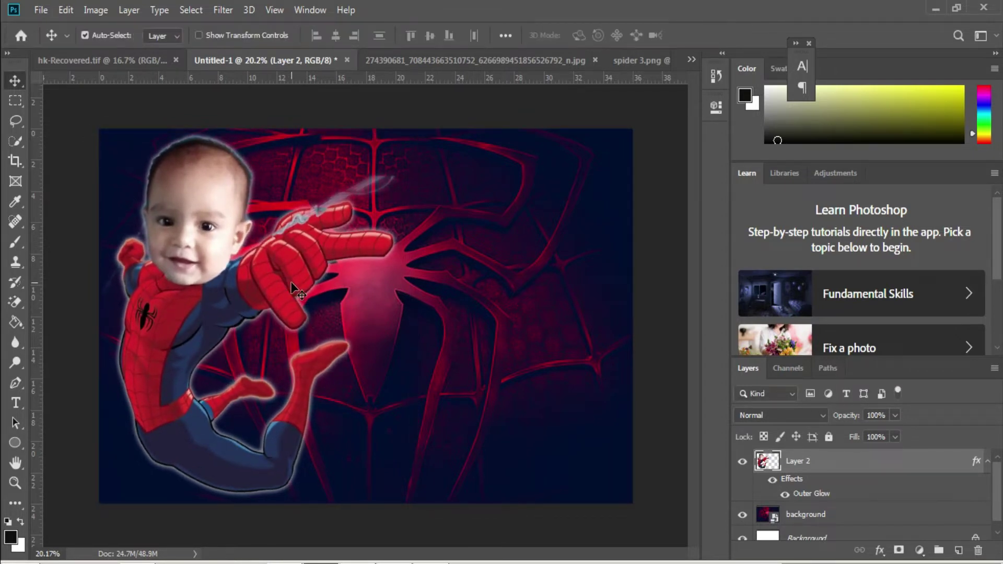
pyautogui.scroll(1, 339, 284)
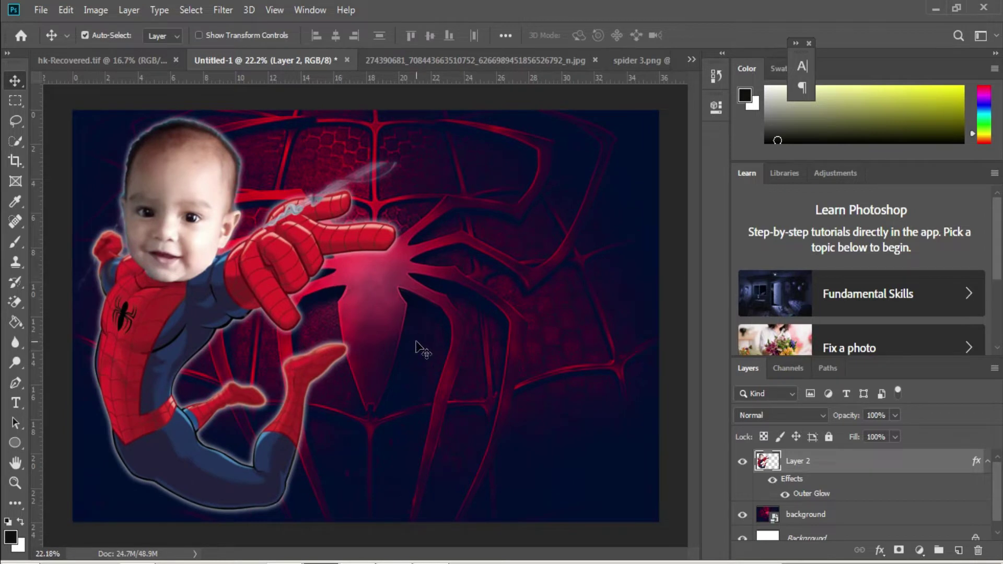
# Step: Select the background layer and start a new horizontal text line below the spider emblem's body
pyautogui.rightClick(309, 255)
pyautogui.click(327, 264)
pyautogui.rightClick(355, 311)
pyautogui.click(380, 320)
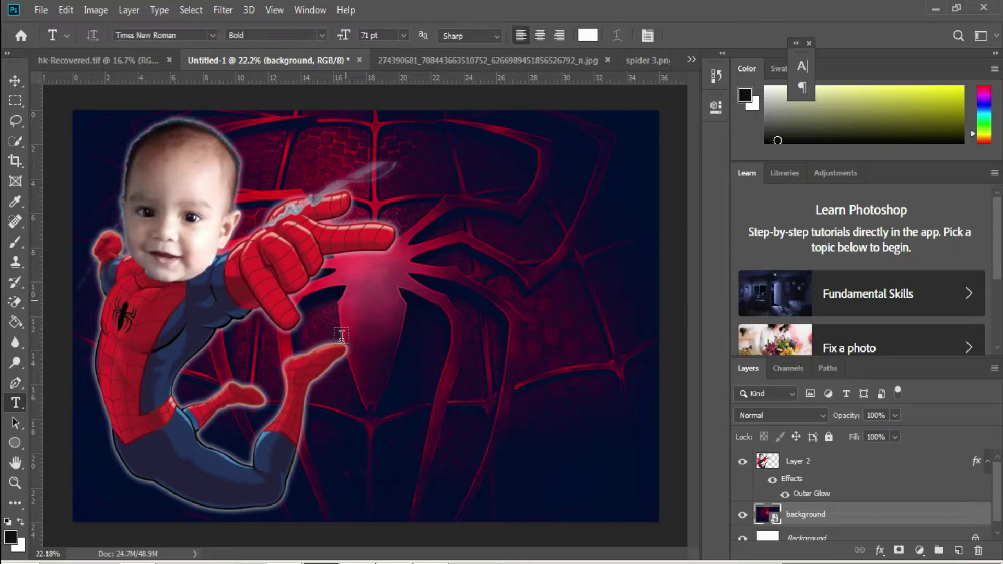
pyautogui.click(341, 414)
pyautogui.click(378, 386)
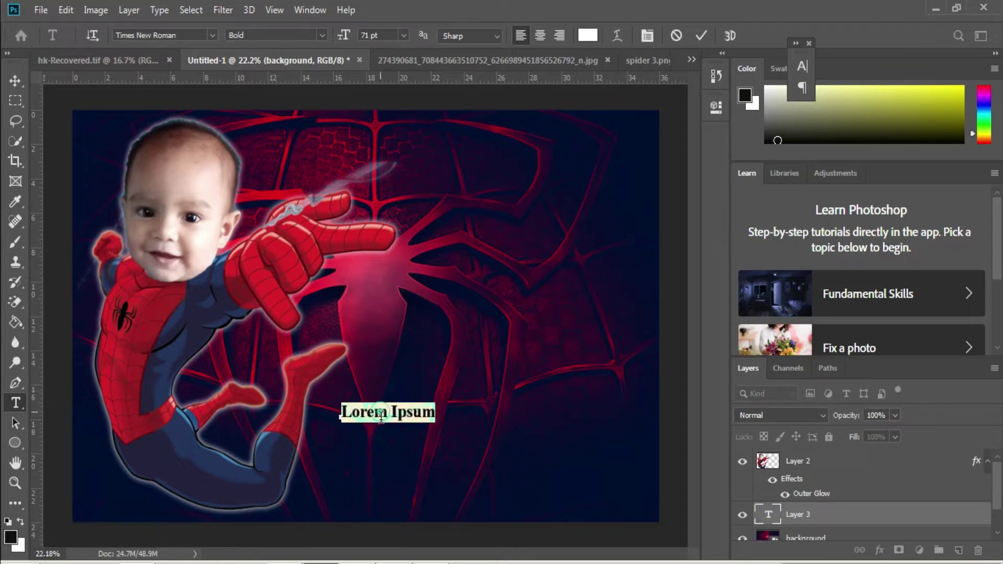
# Step: Color the placeholder text bright blue with a hue of 220°
pyautogui.click(588, 35)
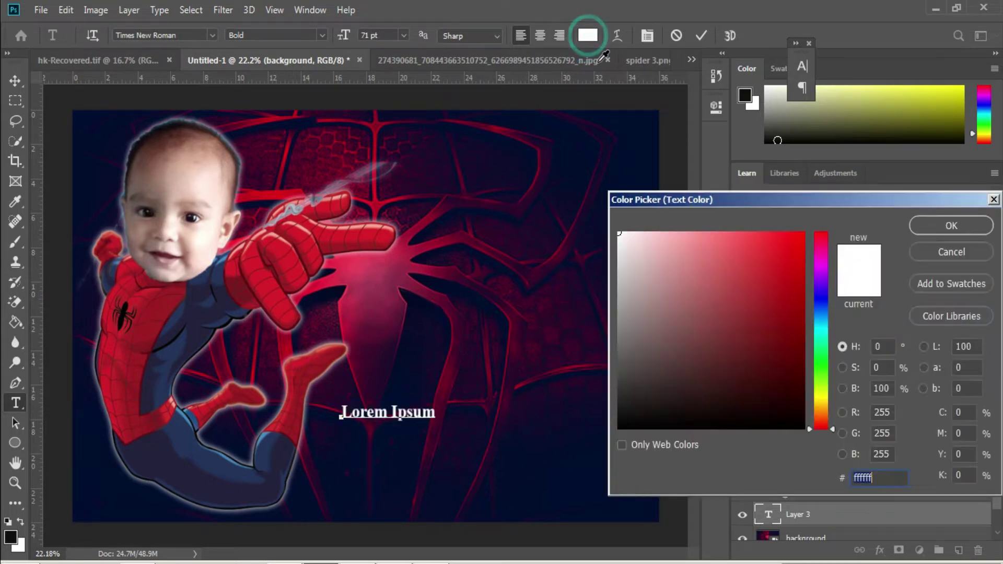
pyautogui.click(821, 308)
pyautogui.click(803, 253)
pyautogui.click(951, 225)
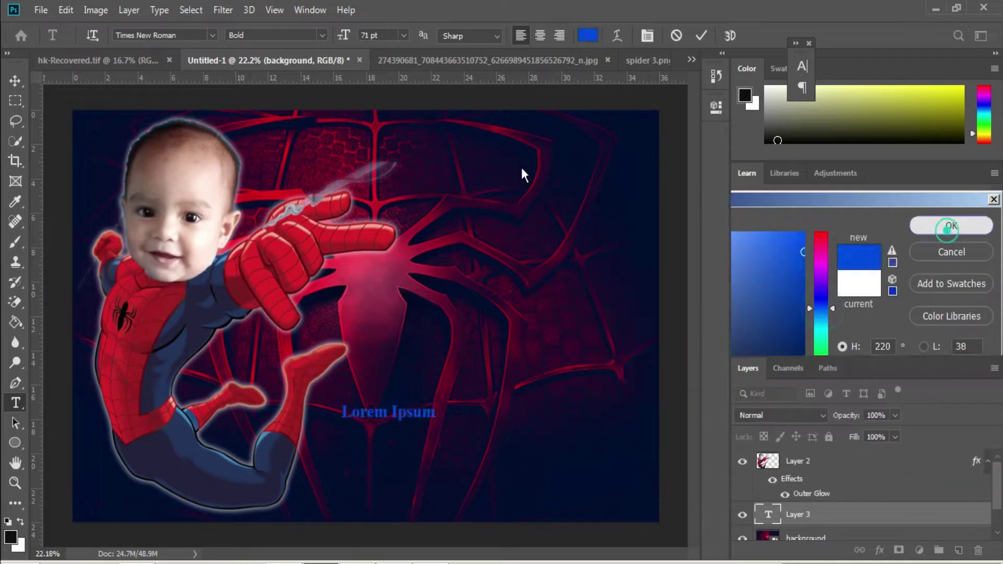
# Step: Set the text's font to Cartoon Empire and replace the placeholder with the child's name
pyautogui.click(213, 35)
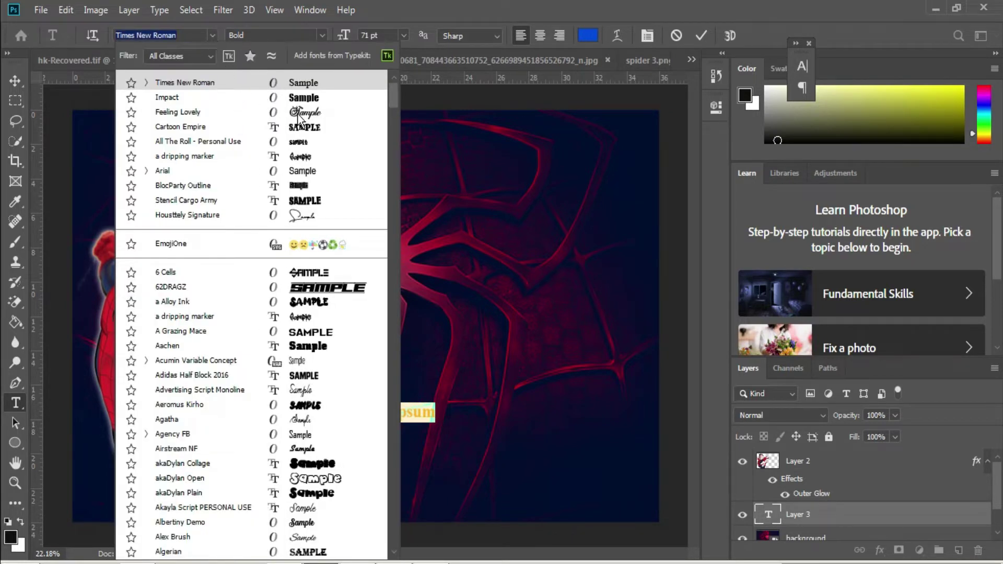
pyautogui.press('Down')
pyautogui.press('Down')
pyautogui.press('Down')
pyautogui.press('Return')
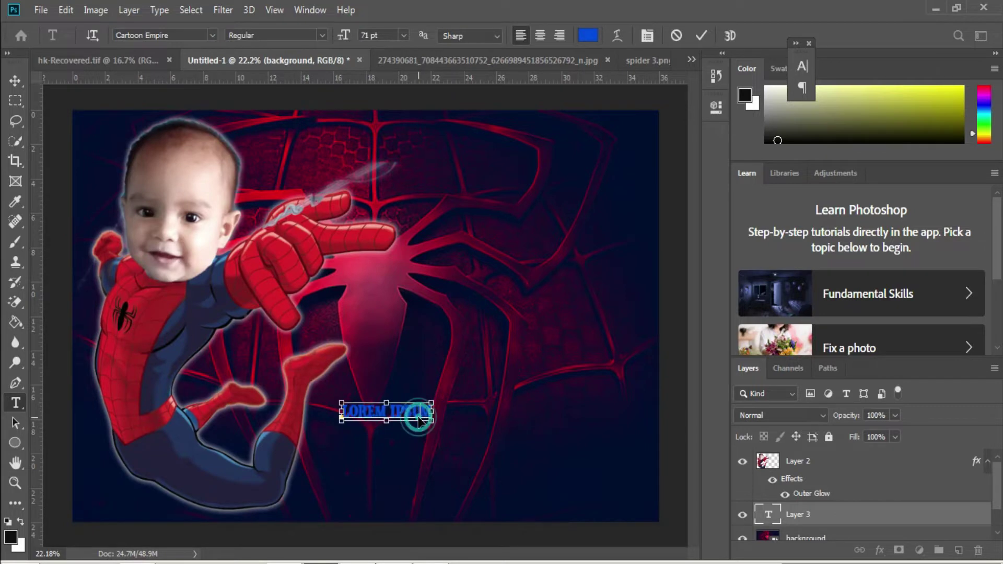
pyautogui.write('CAIL')
pyautogui.hotkey('ctrl', 'Return')
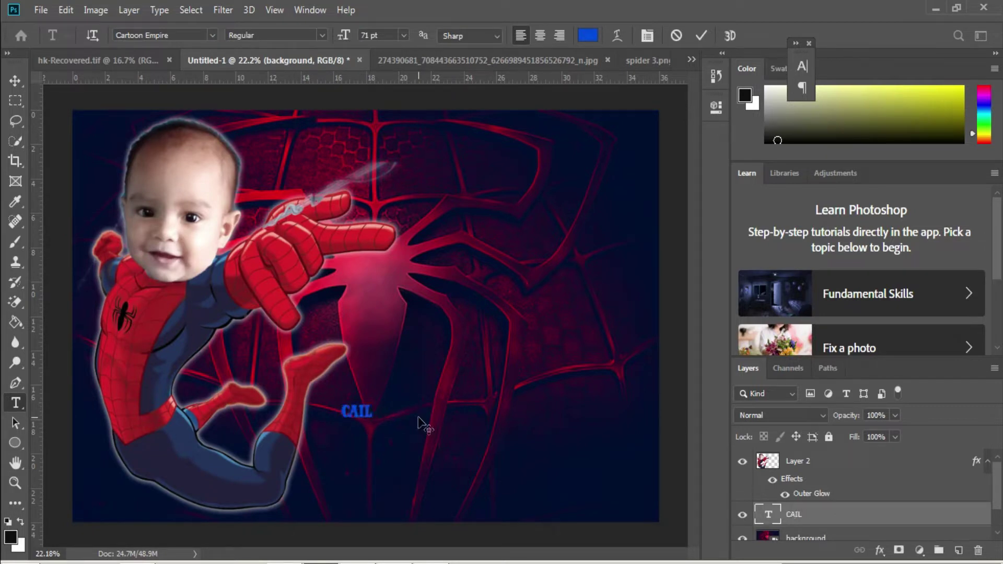
# Step: Enlarge the name text to about 971% so it fills the space beside the figure's legs
pyautogui.hotkey('ctrl', 't')
pyautogui.moveTo(379, 412); pyautogui.dragTo(634, 407)
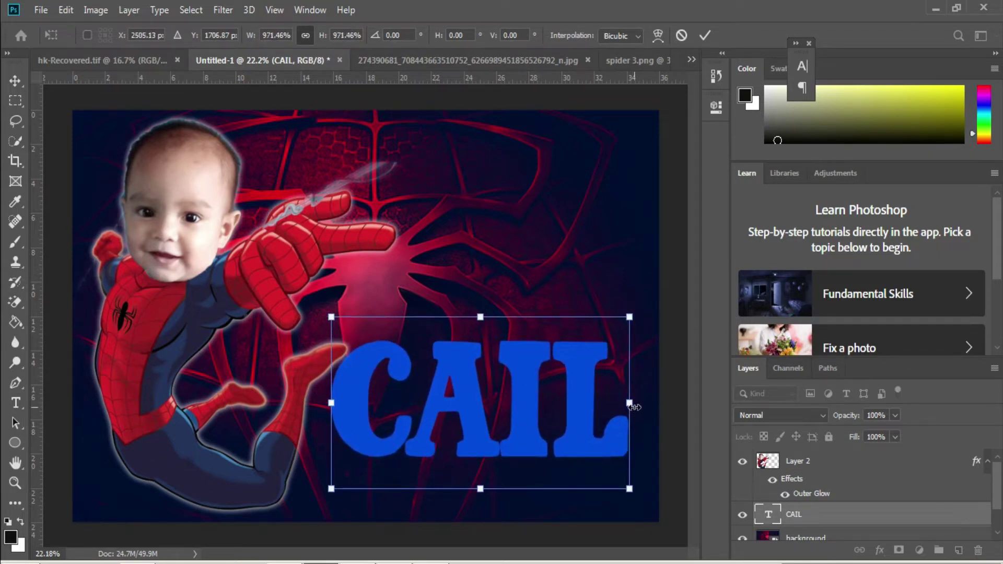
pyautogui.press('Return')
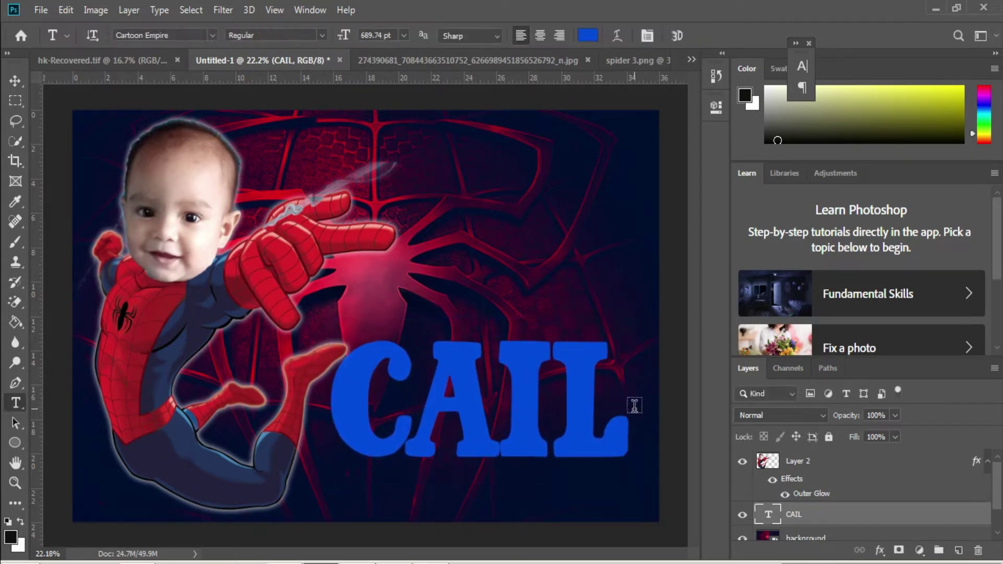
# Step: Add a white outside stroke to the name text, 18 px wide at 100% opacity, leaving Outer Glow off
pyautogui.rightClick(849, 518)
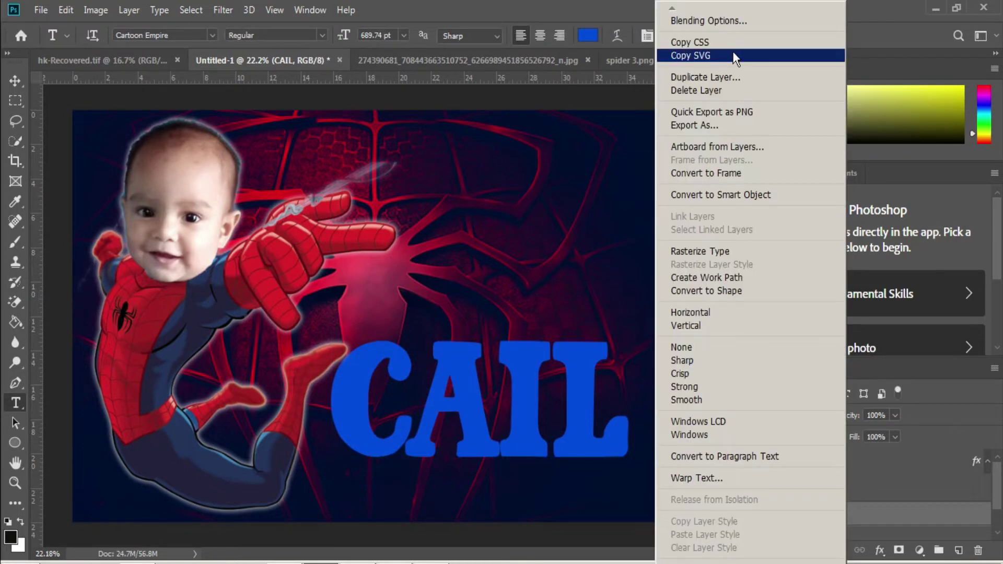
pyautogui.click(744, 22)
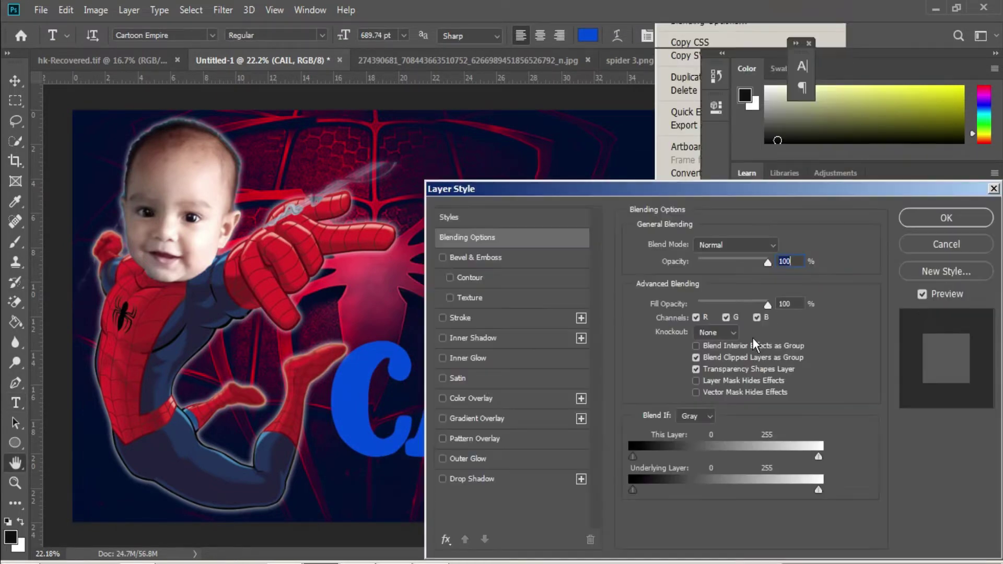
pyautogui.click(463, 316)
pyautogui.moveTo(685, 245); pyautogui.dragTo(694, 244)
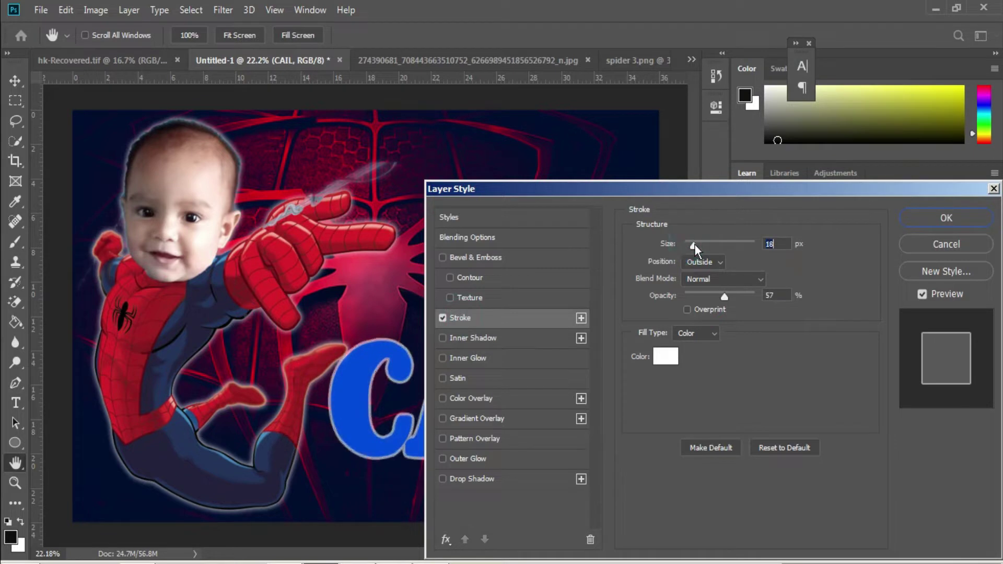
pyautogui.moveTo(728, 296)
pyautogui.mouseDown()
pyautogui.moveTo(767, 292)
pyautogui.moveTo(734, 294)
pyautogui.moveTo(747, 284)
pyautogui.mouseUp()
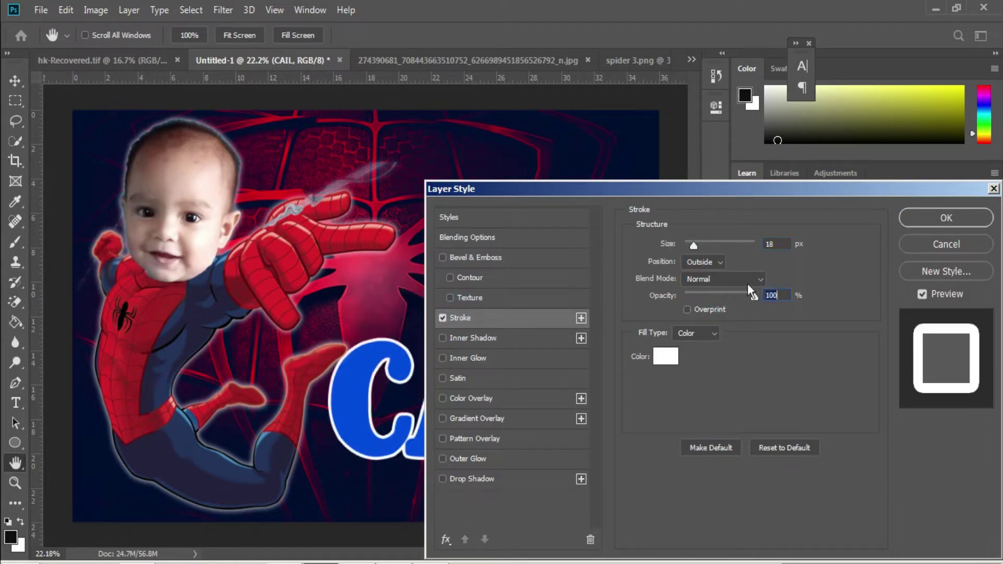
pyautogui.click(469, 465)
pyautogui.click(444, 459)
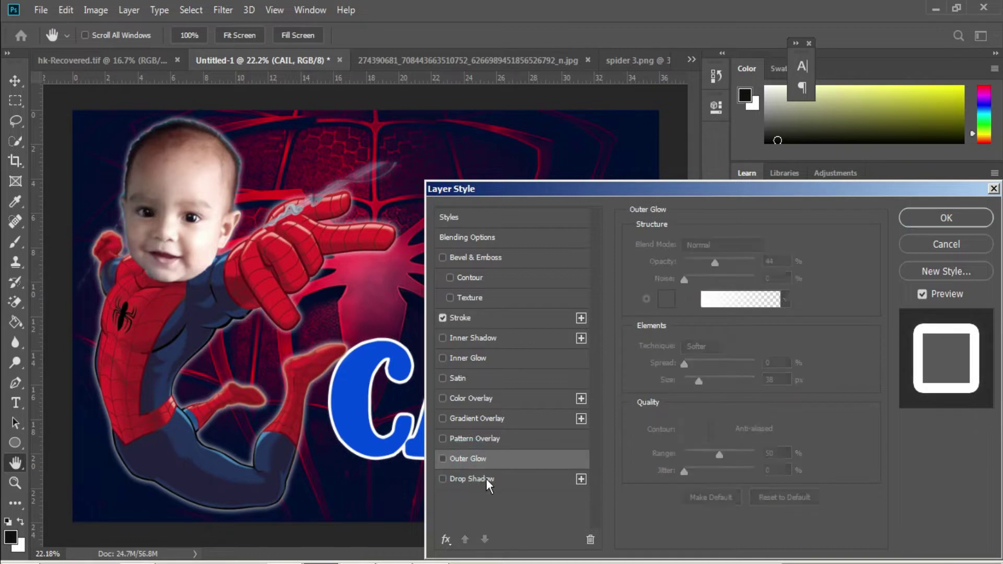
# Step: Add a drop shadow to the name text and set its color to black (000000)
pyautogui.click(478, 479)
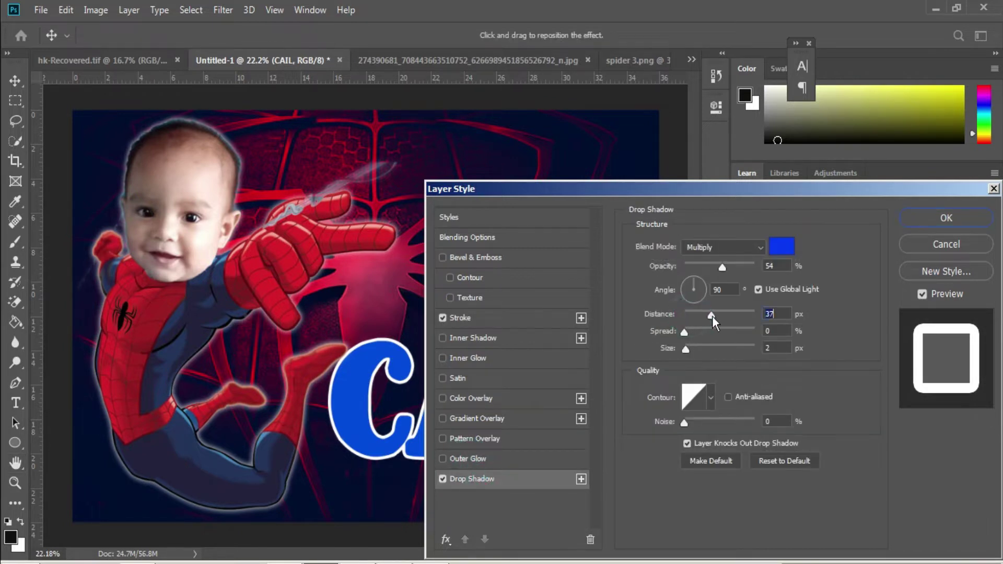
pyautogui.click(781, 246)
pyautogui.write('000000')
pyautogui.click(919, 230)
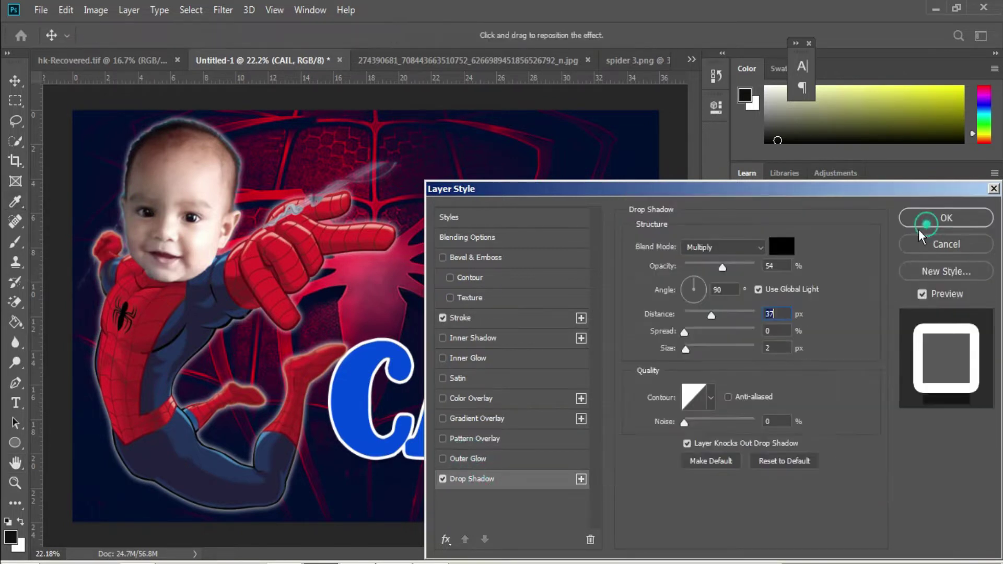
# Step: Set the drop shadow to Normal blend mode, 39% opacity, 123° angle, 55 px distance and 35% spread
pyautogui.moveTo(701, 331); pyautogui.dragTo(713, 312)
pyautogui.click(688, 280)
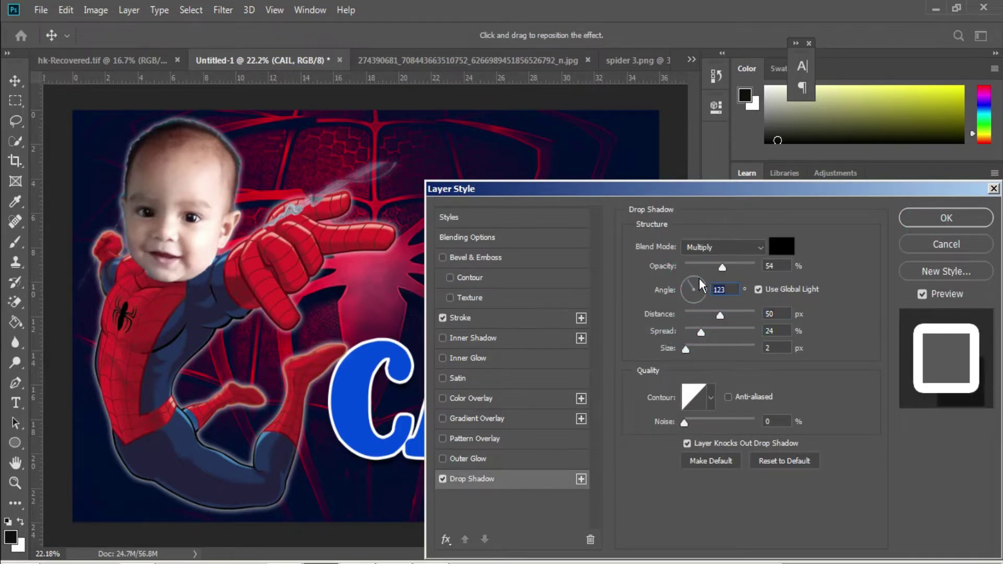
pyautogui.click(722, 247)
pyautogui.click(709, 175)
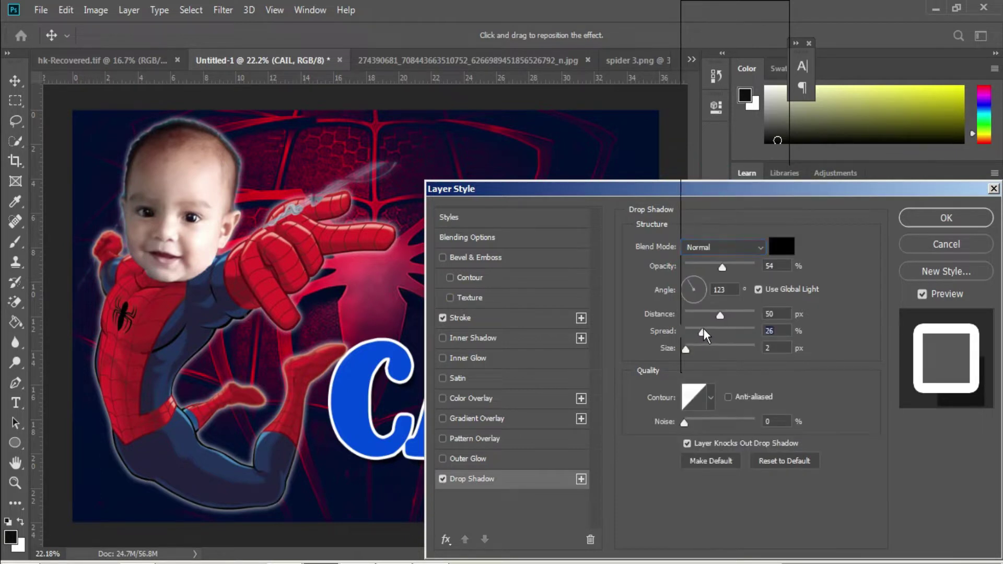
pyautogui.moveTo(703, 330); pyautogui.dragTo(723, 316)
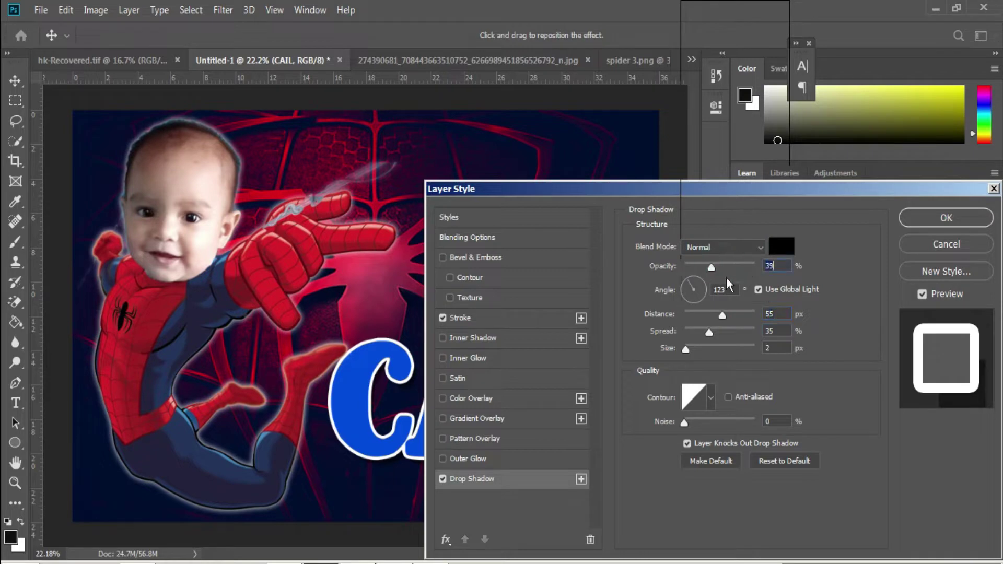
pyautogui.click(909, 218)
pyautogui.scroll(2, 602, 340)
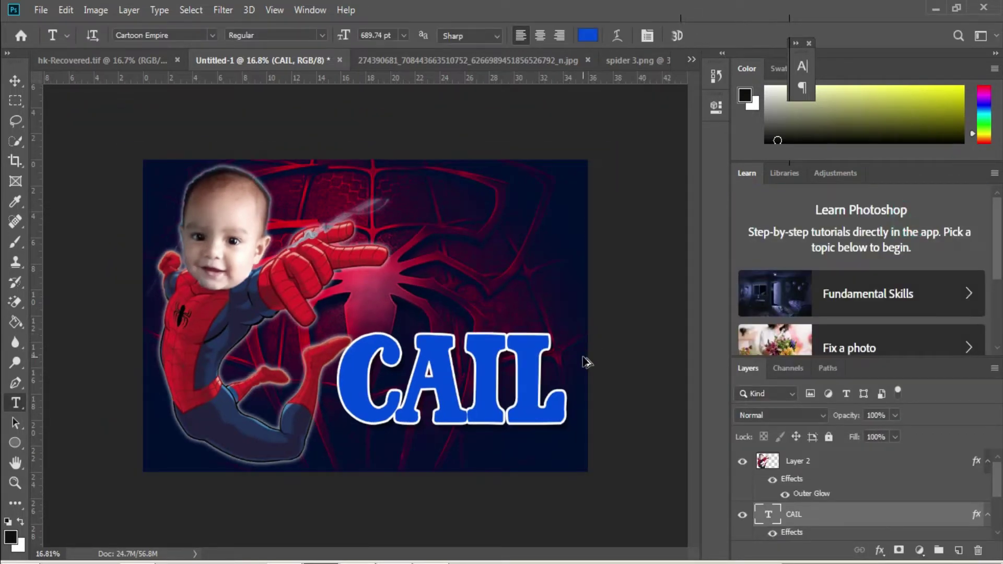
# Step: Start a new text line above the name and set its font to Caprica Script Personal Use
pyautogui.click(432, 255)
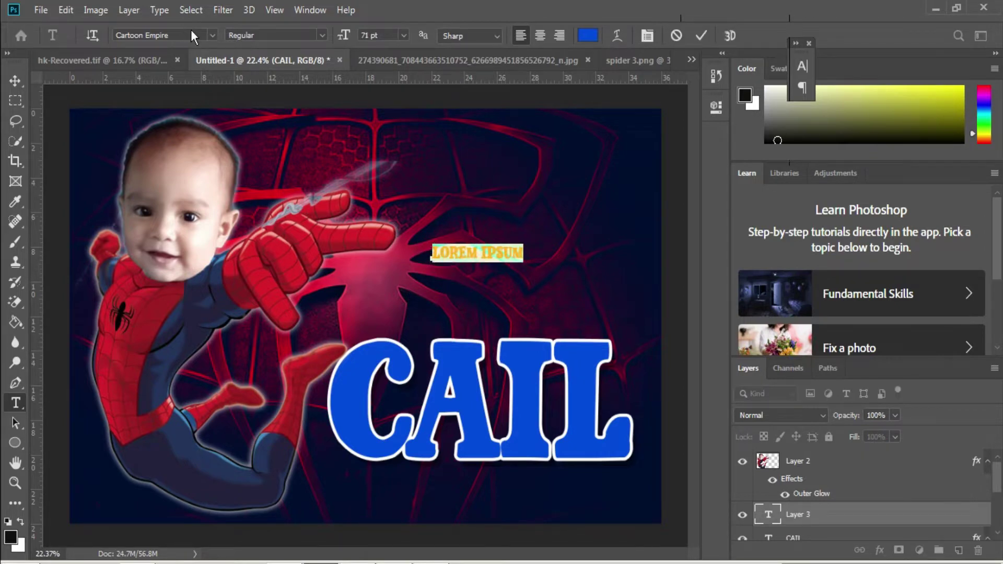
pyautogui.click(213, 36)
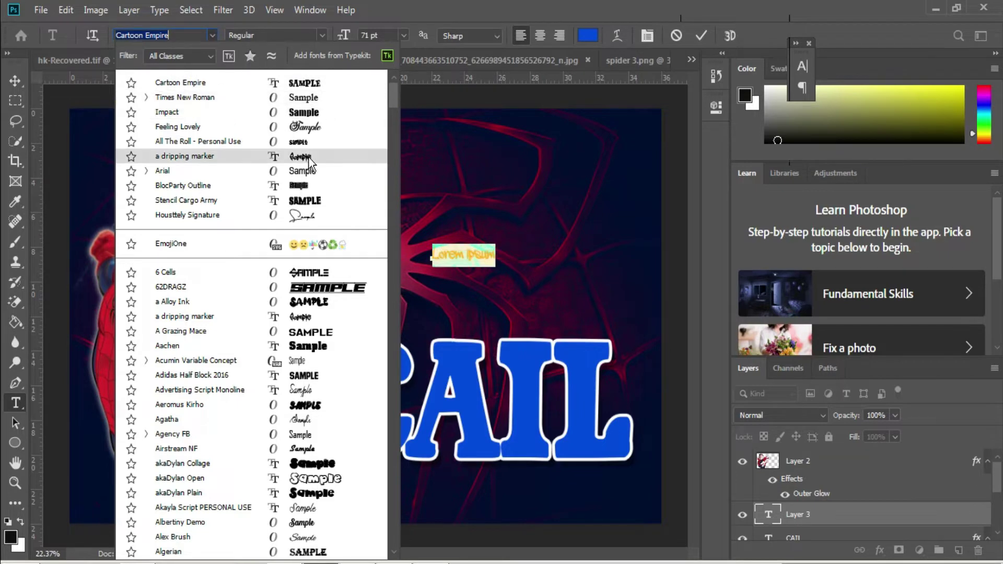
pyautogui.scroll(-1, 346, 280)
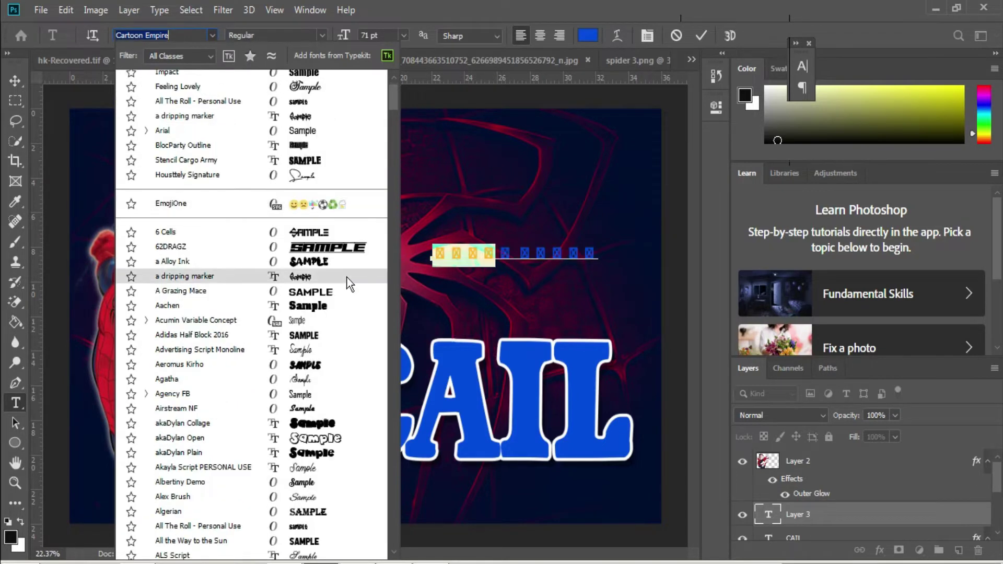
pyautogui.scroll(-1, 353, 289)
pyautogui.scroll(-4, 345, 298)
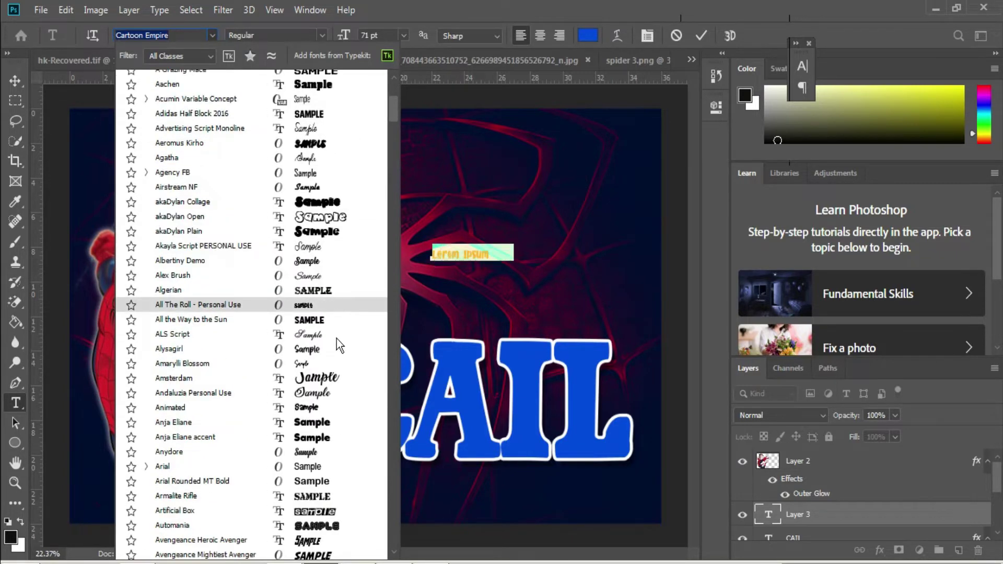
pyautogui.scroll(-5, 336, 341)
pyautogui.scroll(-3, 328, 356)
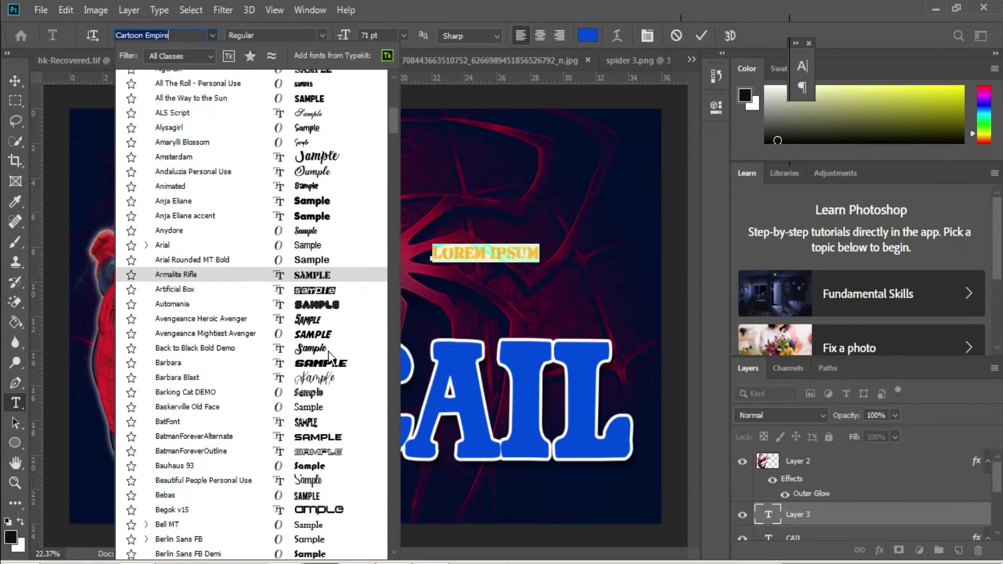
pyautogui.scroll(-2, 331, 359)
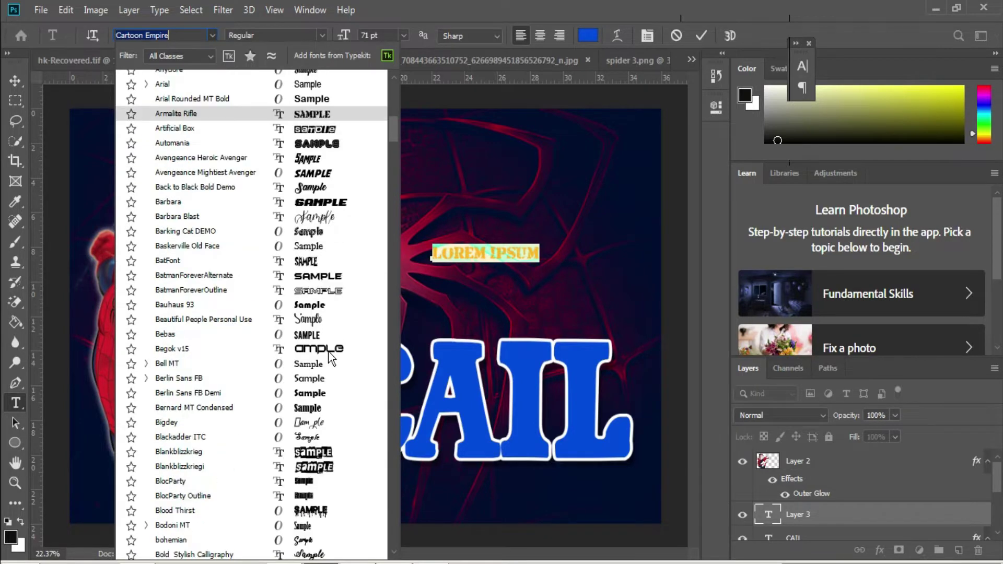
pyautogui.scroll(-6, 332, 362)
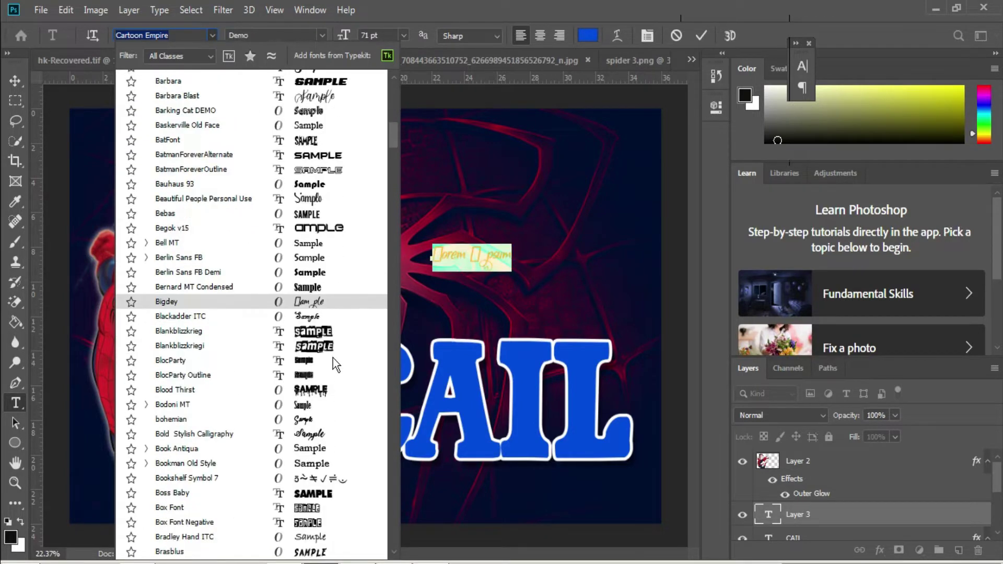
pyautogui.scroll(-3, 333, 358)
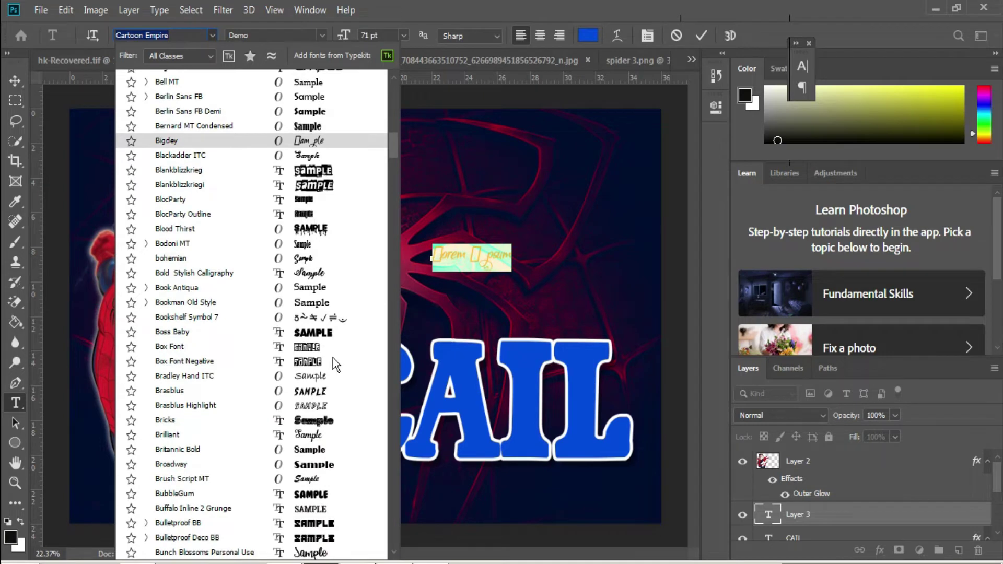
pyautogui.scroll(-5, 334, 358)
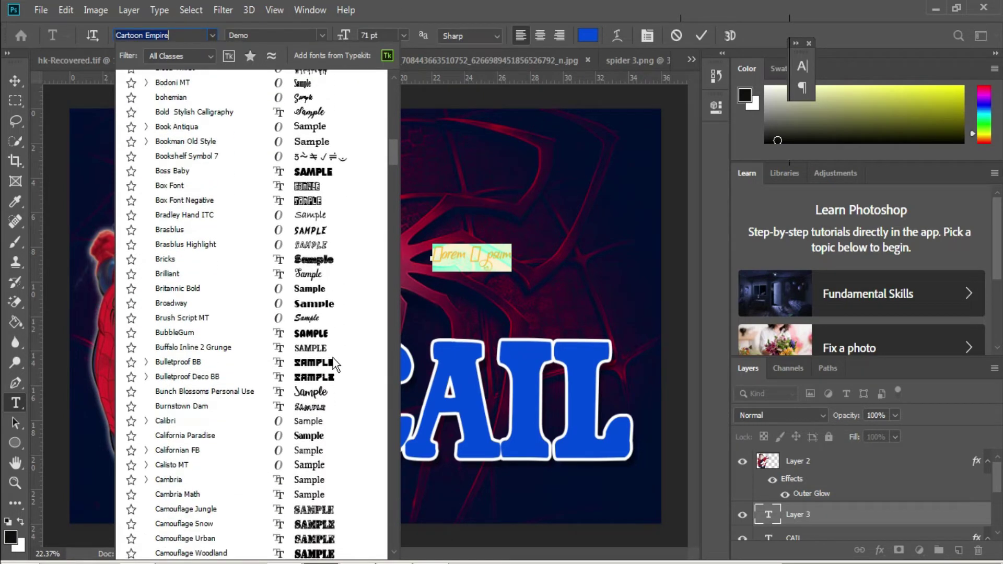
pyautogui.scroll(-6, 326, 410)
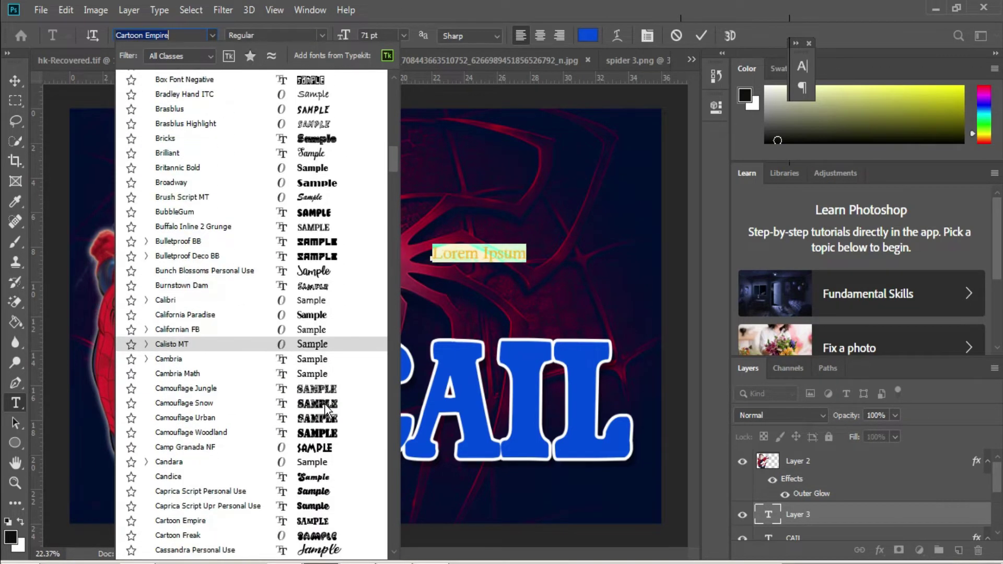
pyautogui.click(323, 410)
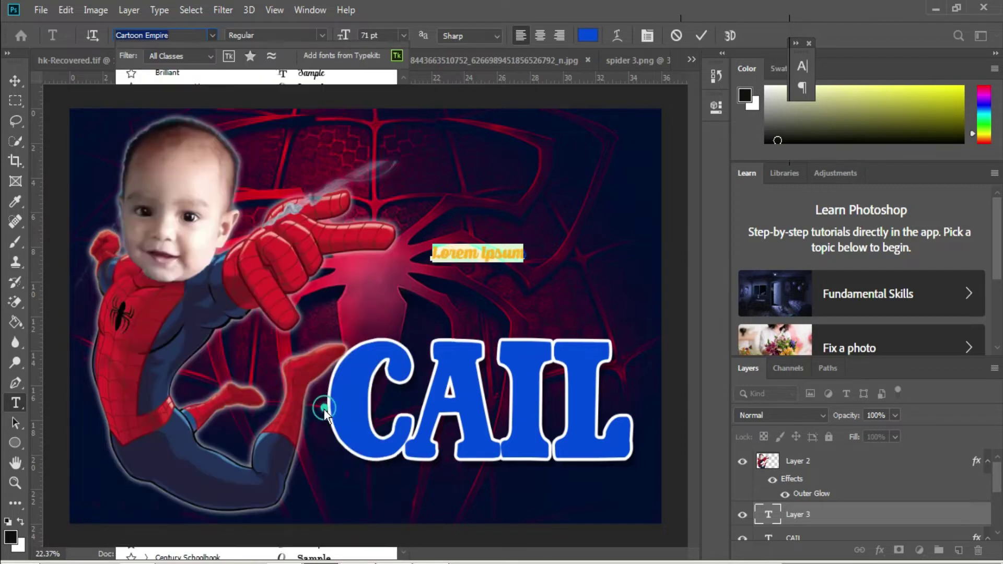
# Step: Enter Happy as the new text and enlarge it to about 168 pt below the figure's pointing hand
pyautogui.tripleClick(466, 258)
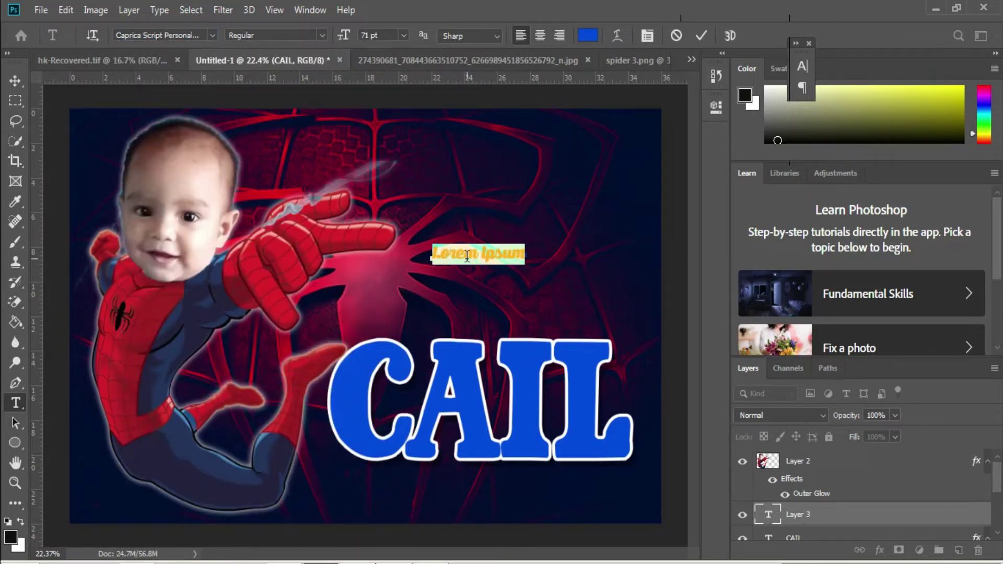
pyautogui.write('Happy')
pyautogui.doubleClick(467, 255)
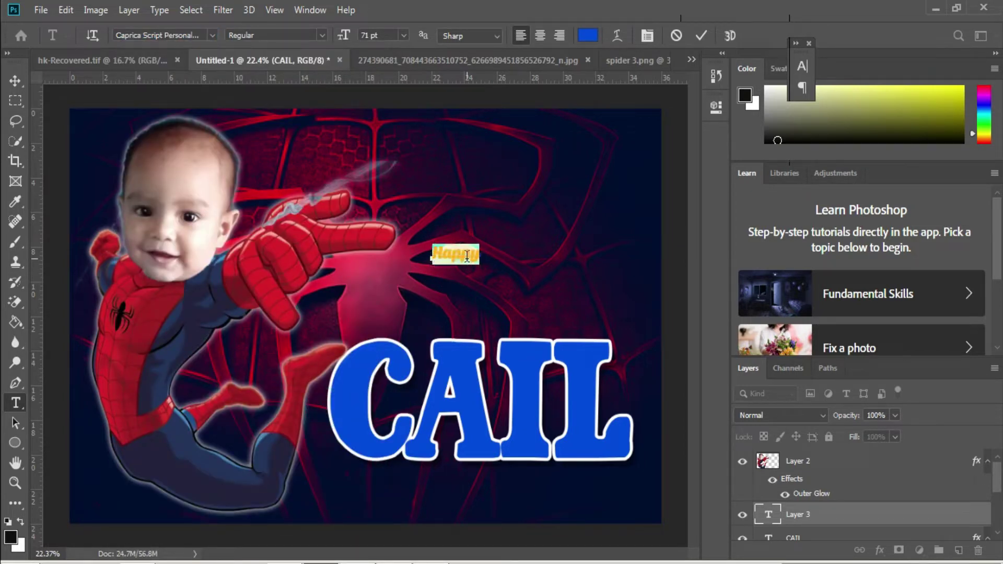
pyautogui.click(701, 35)
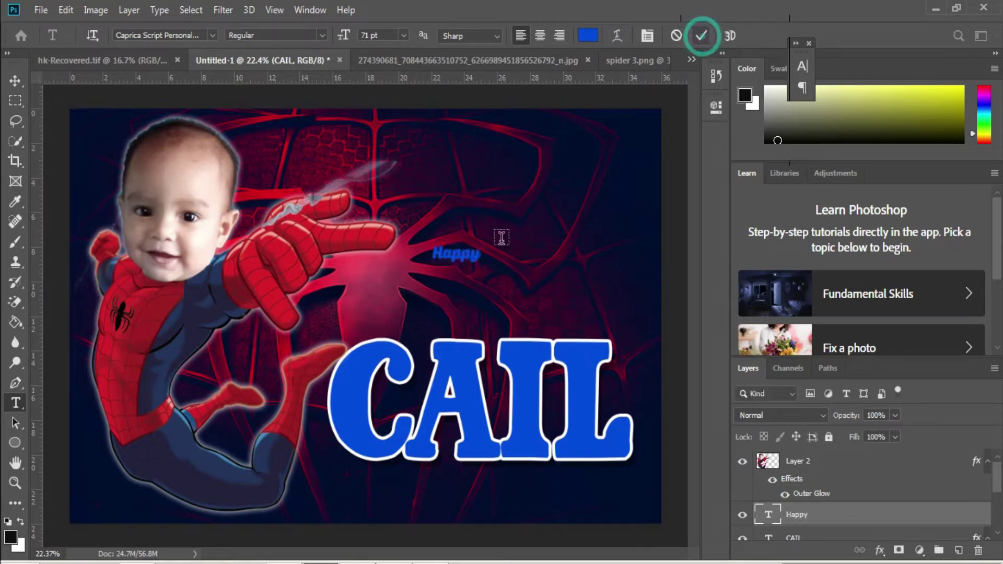
pyautogui.hotkey('ctrl', 't')
pyautogui.moveTo(435, 245); pyautogui.dragTo(470, 302)
pyautogui.press('Return')
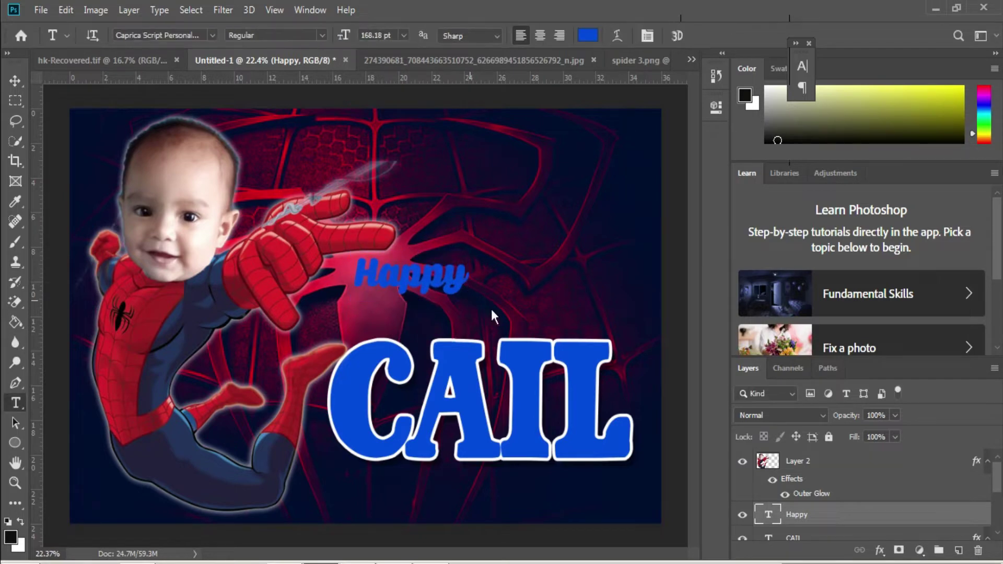
# Step: Add a gradient overlay to the Happy text using the orange-yellow-orange preset at 100% opacity
pyautogui.rightClick(835, 509)
pyautogui.click(723, 20)
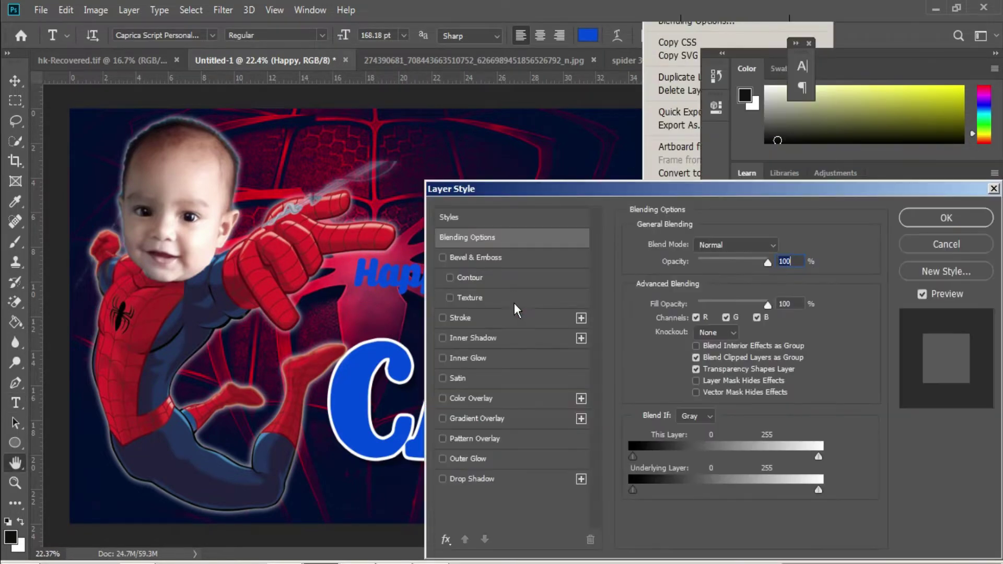
pyautogui.click(496, 419)
pyautogui.click(766, 281)
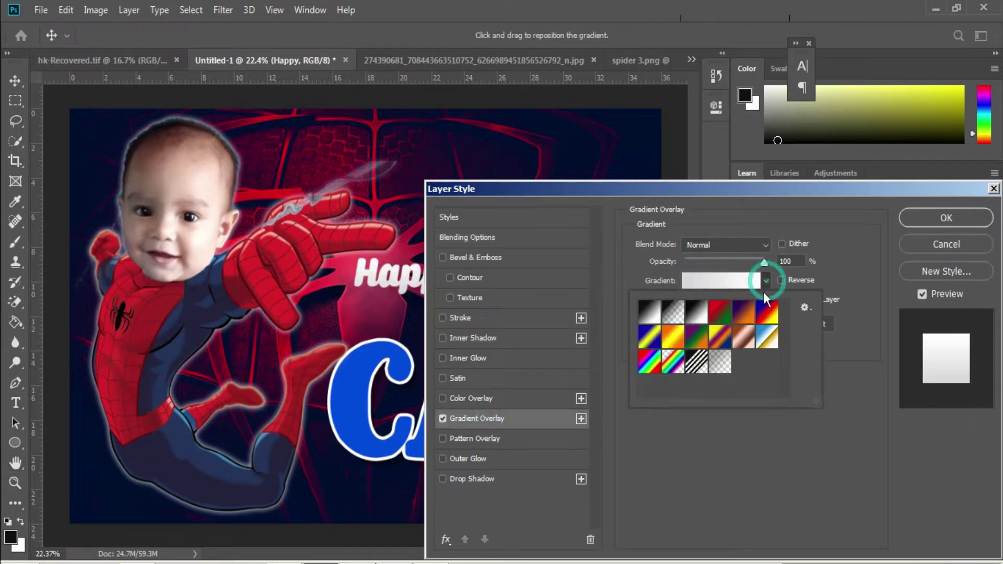
pyautogui.click(674, 340)
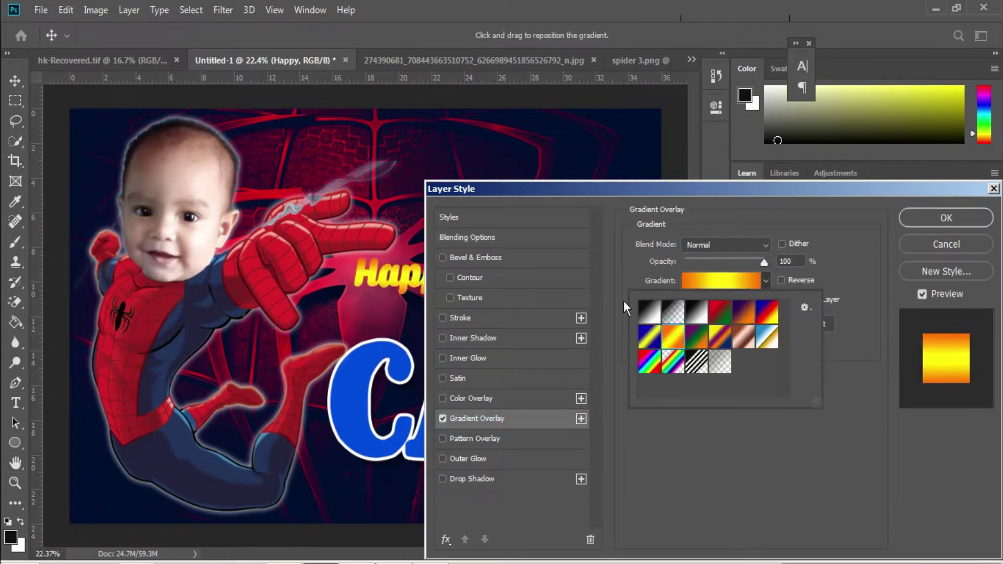
# Step: Add a black (000000) outside stroke to the Happy text, 10 px wide at 100% opacity
pyautogui.click(457, 317)
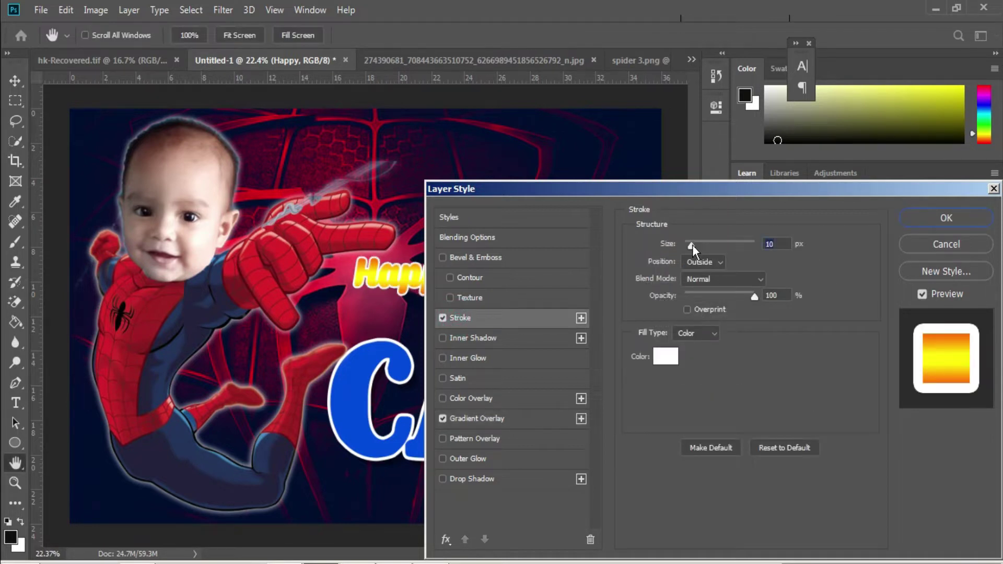
pyautogui.click(666, 356)
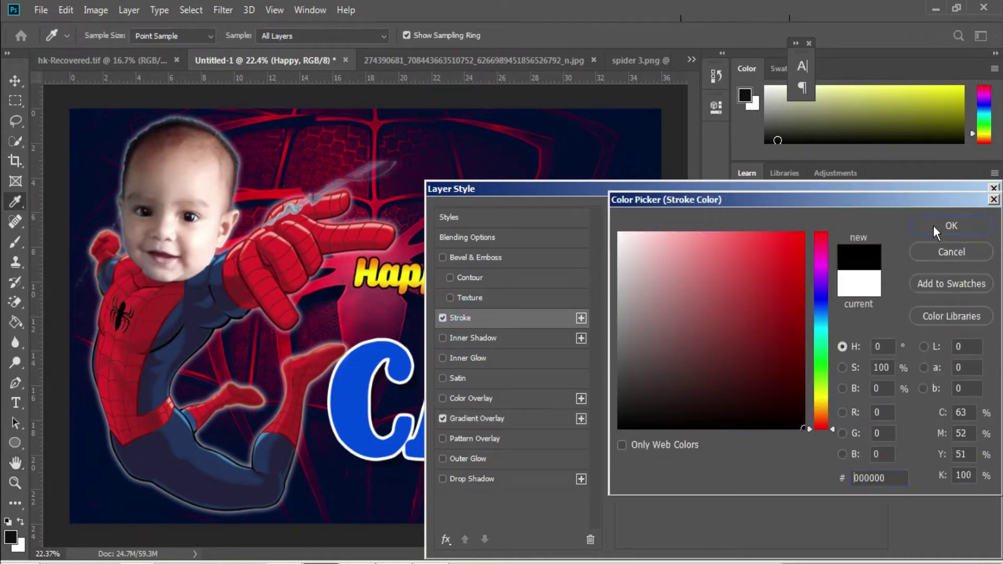
pyautogui.click(933, 227)
# Step: Add a white outer glow to the Happy text with a size of 79 px and a raised opacity
pyautogui.click(477, 459)
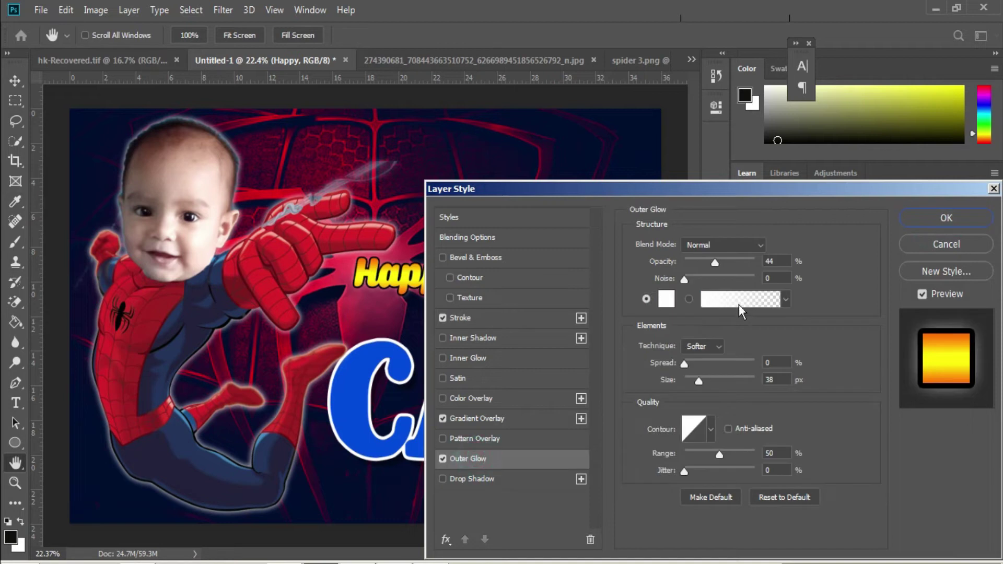
pyautogui.moveTo(699, 380); pyautogui.dragTo(709, 380)
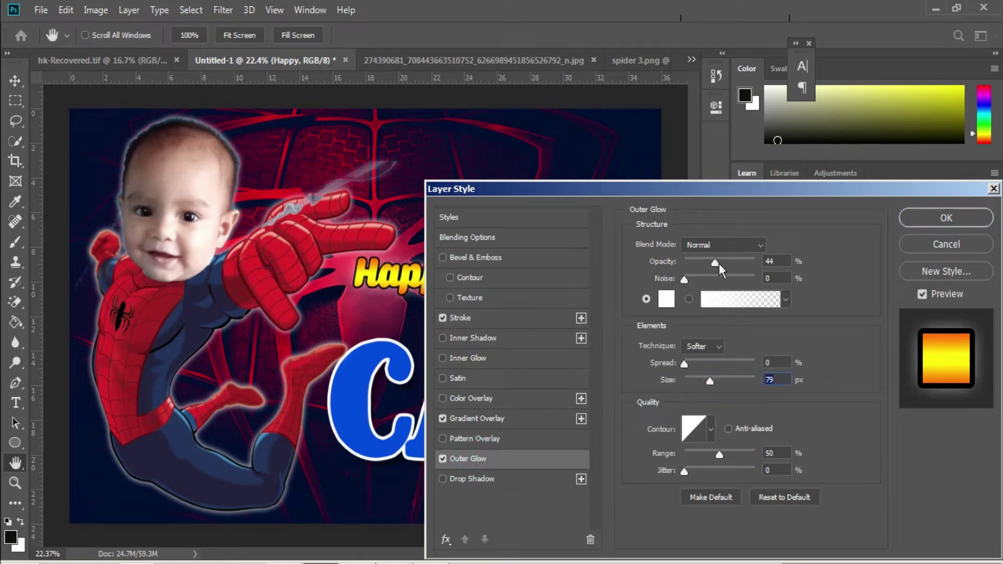
pyautogui.moveTo(719, 264); pyautogui.dragTo(732, 265)
pyautogui.click(946, 218)
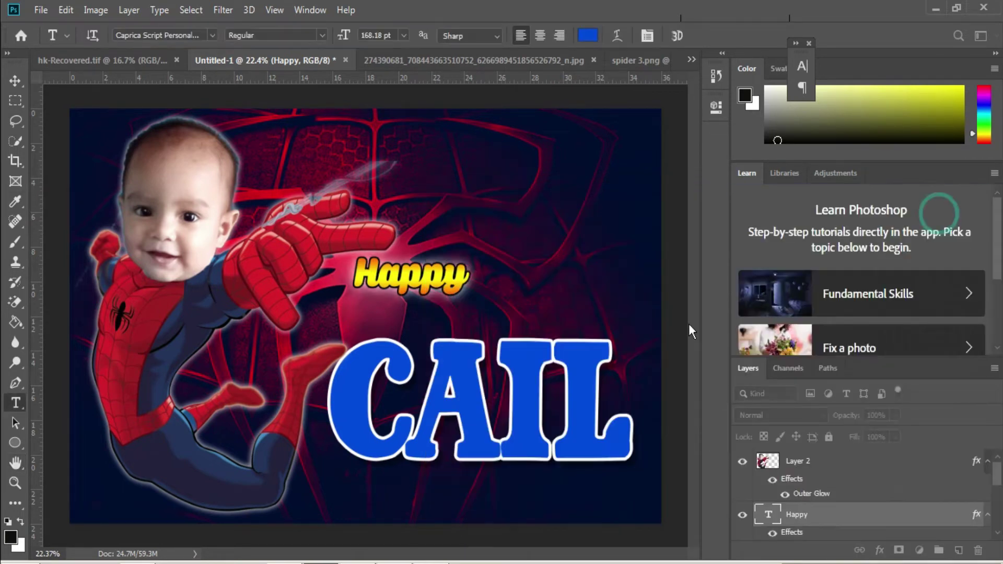
# Step: Duplicate the styled Happy text, change the copy to Birthday and place it just above the end of the name
pyautogui.press('v')
pyautogui.moveTo(451, 286); pyautogui.dragTo(576, 315)
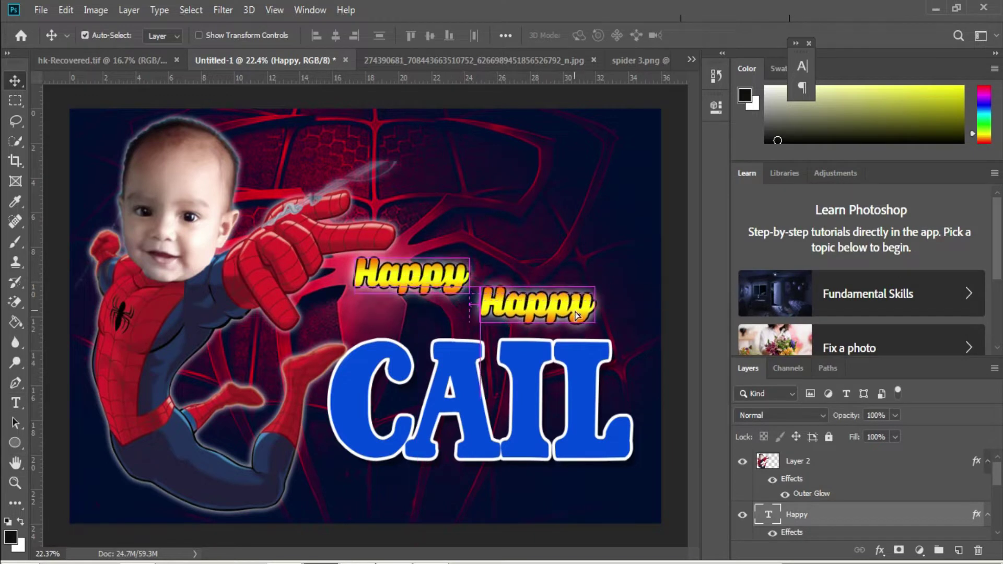
pyautogui.press('t')
pyautogui.click(532, 309)
pyautogui.hotkey('ctrl', 'a')
pyautogui.write('Bi')
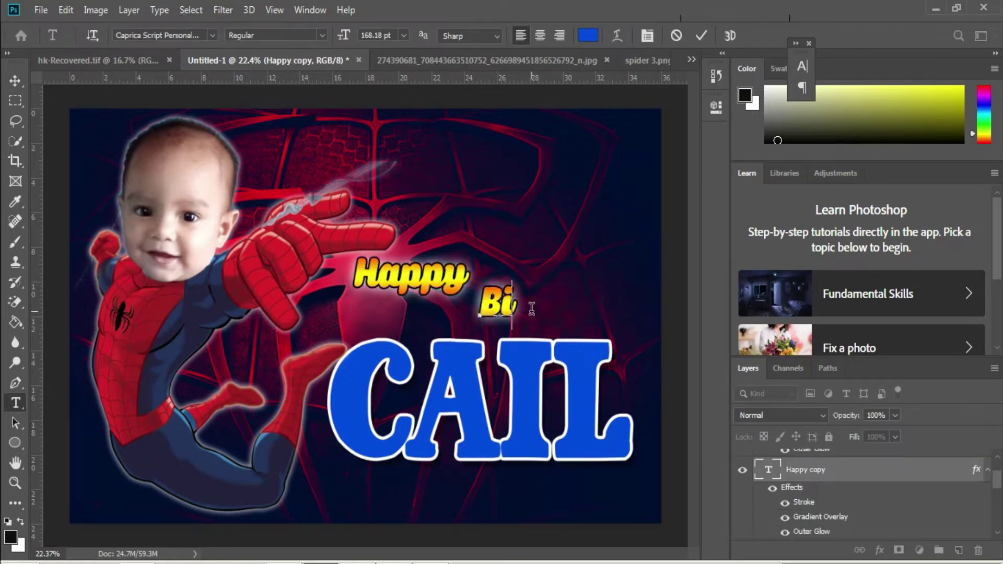
pyautogui.write('rthday')
pyautogui.hotkey('ctrl', 'Return')
pyautogui.press('v')
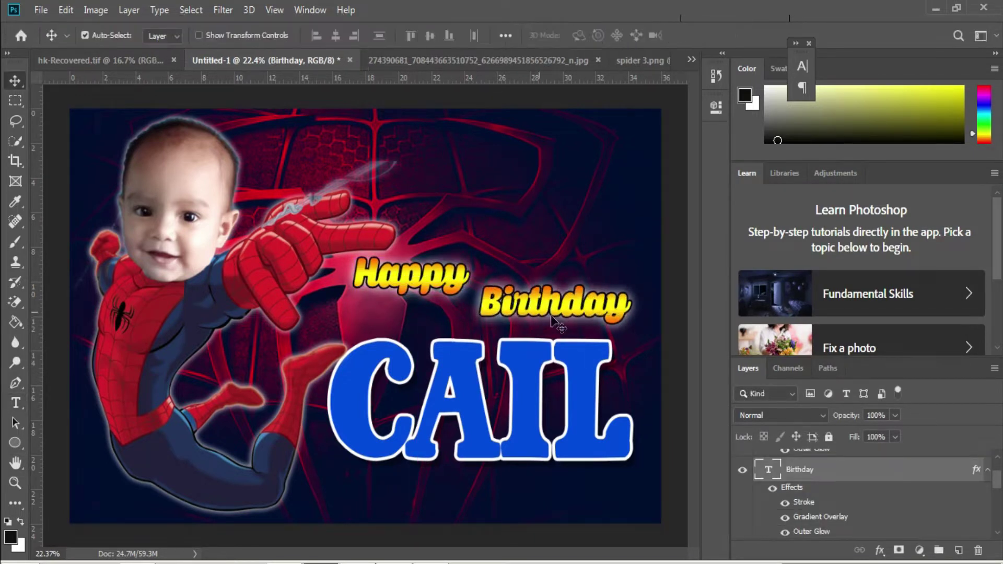
pyautogui.moveTo(609, 317); pyautogui.dragTo(628, 328)
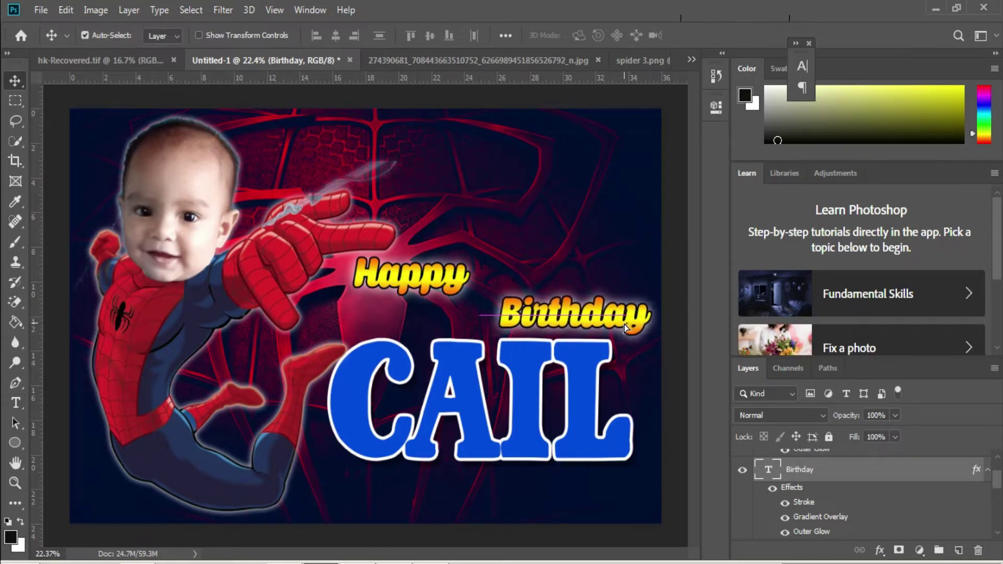
# Step: Duplicate the Happy text above the original and change the copy to 1 in the Cartoon Empire font
pyautogui.rightClick(435, 275)
pyautogui.click(450, 287)
pyautogui.moveTo(439, 282); pyautogui.dragTo(543, 249)
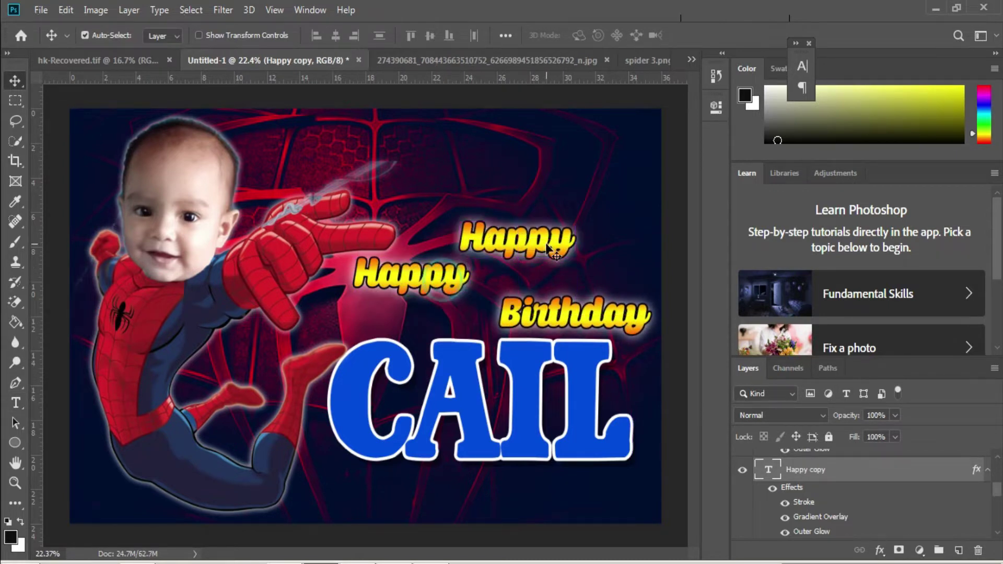
pyautogui.press('t')
pyautogui.click(541, 250)
pyautogui.hotkey('ctrl', 'a')
pyautogui.write('1')
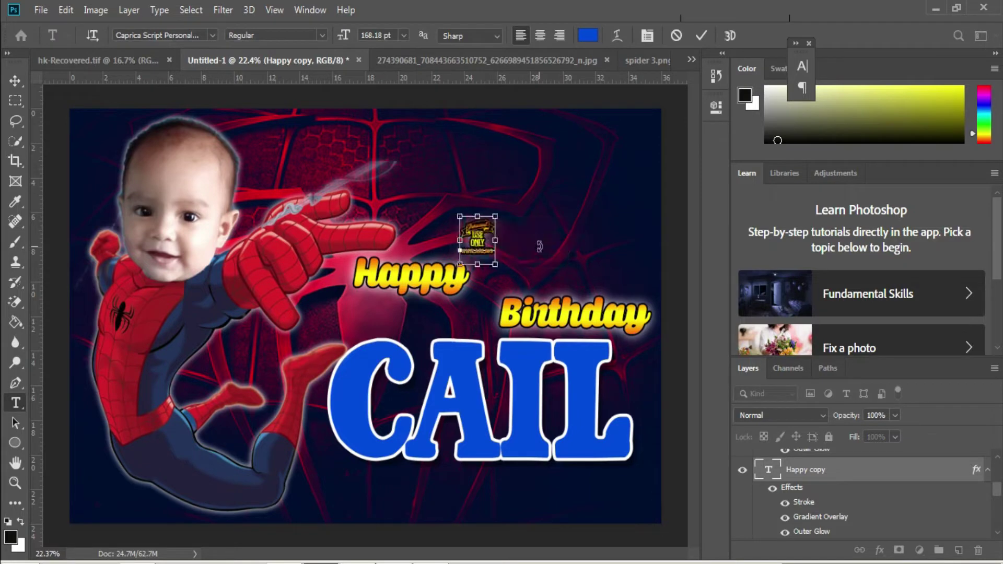
pyautogui.click(212, 35)
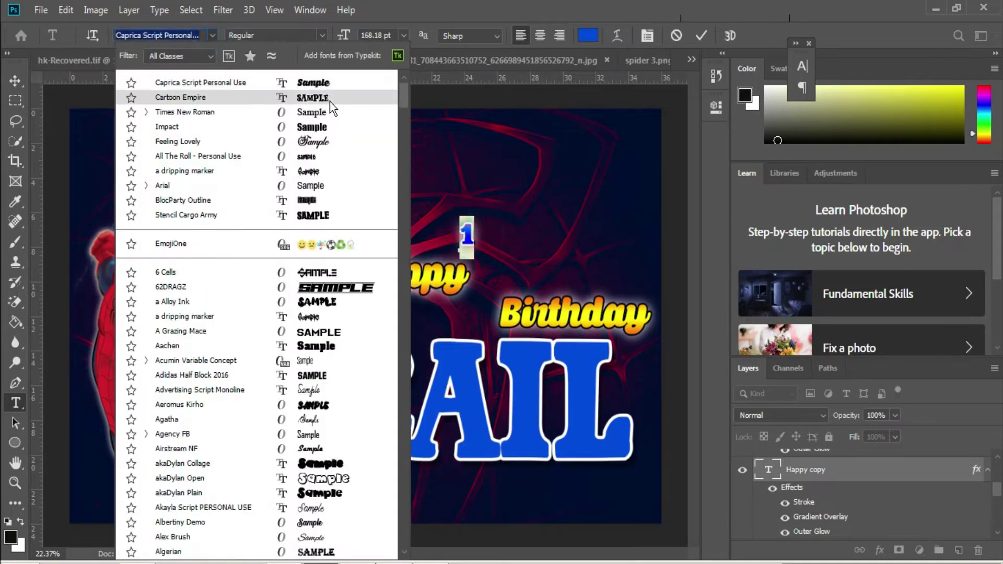
pyautogui.click(330, 99)
pyautogui.hotkey('ctrl', 'Return')
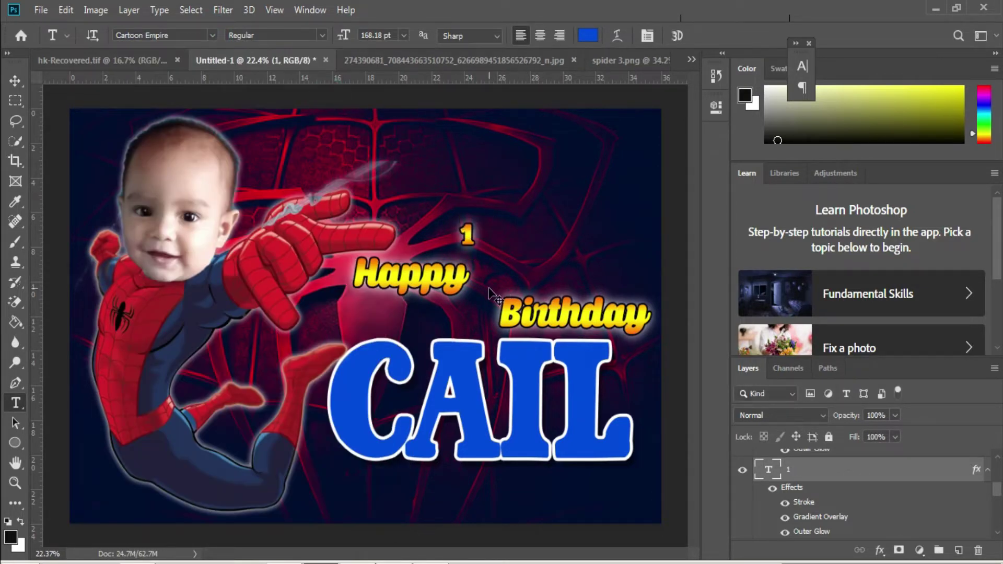
# Step: Enlarge the number 1 to about 452% and position it between Happy and Birthday
pyautogui.hotkey('ctrl', 't')
pyautogui.moveTo(476, 264); pyautogui.dragTo(513, 375)
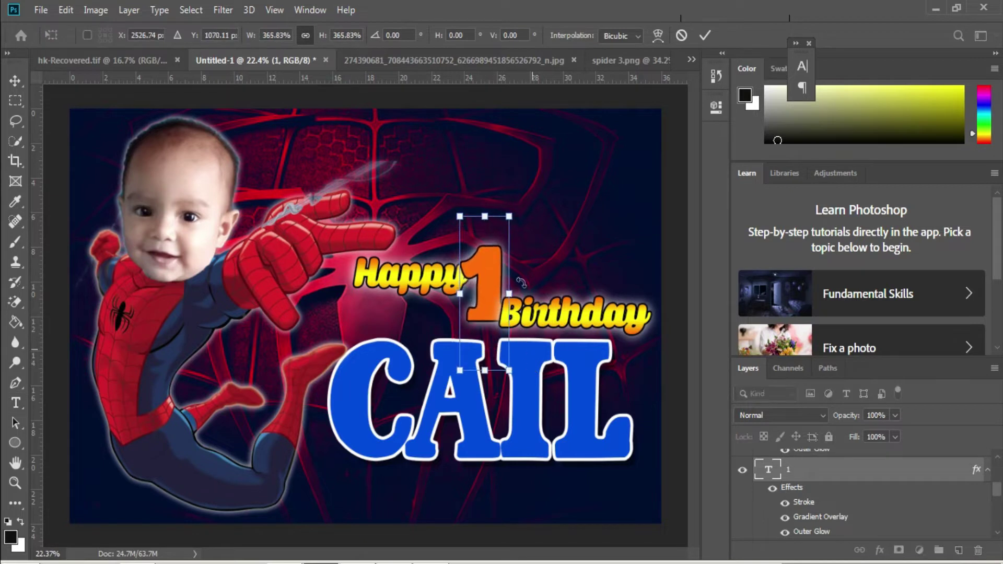
pyautogui.moveTo(509, 217); pyautogui.dragTo(541, 190)
pyautogui.moveTo(496, 276); pyautogui.dragTo(489, 287)
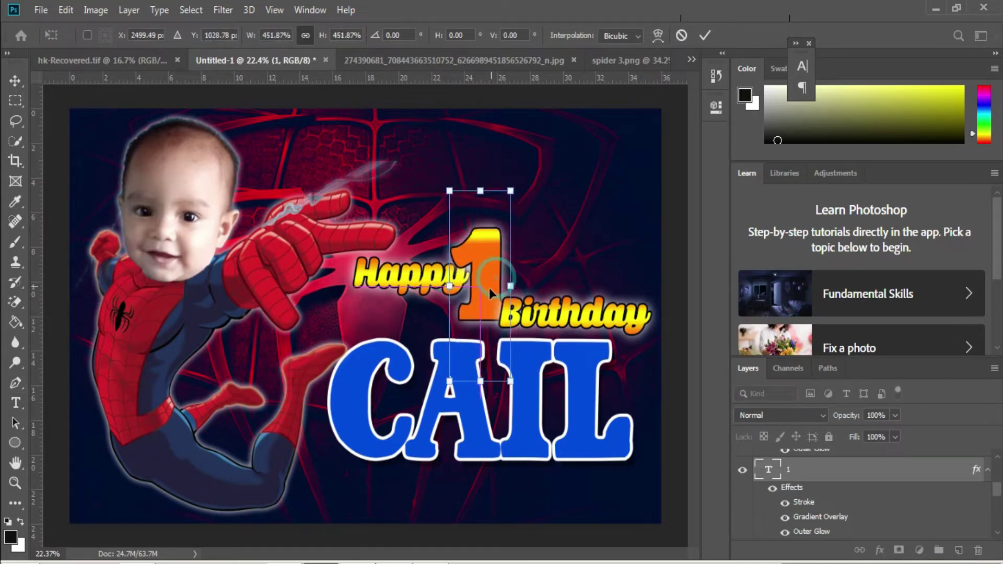
pyautogui.press('Return')
# Step: Shift the Happy text slightly down and to the left so it sits beside the number 1
pyautogui.press('t')
pyautogui.click(443, 277)
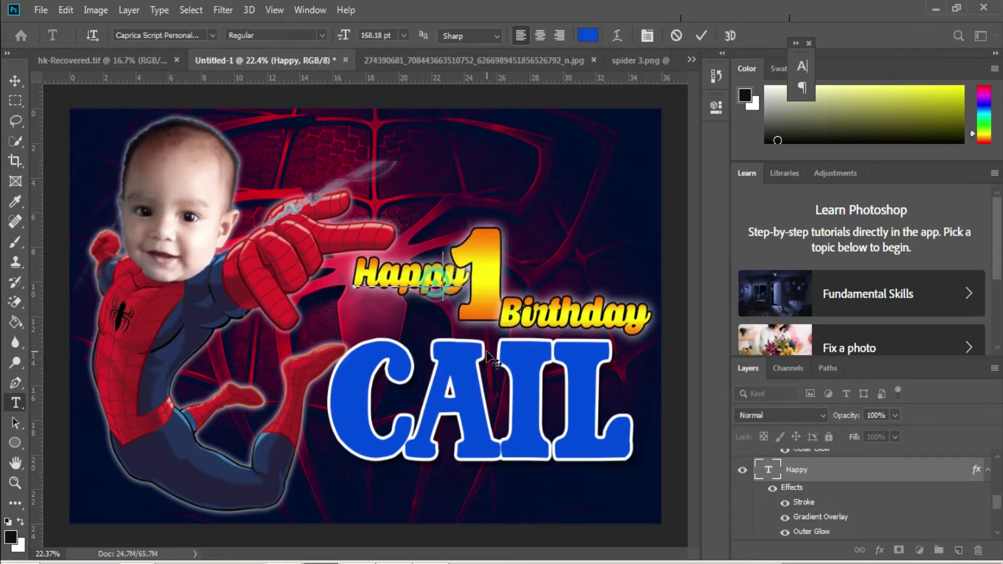
pyautogui.moveTo(486, 349)
pyautogui.mouseDown()
pyautogui.moveTo(473, 366)
pyautogui.moveTo(482, 365)
pyautogui.mouseUp()
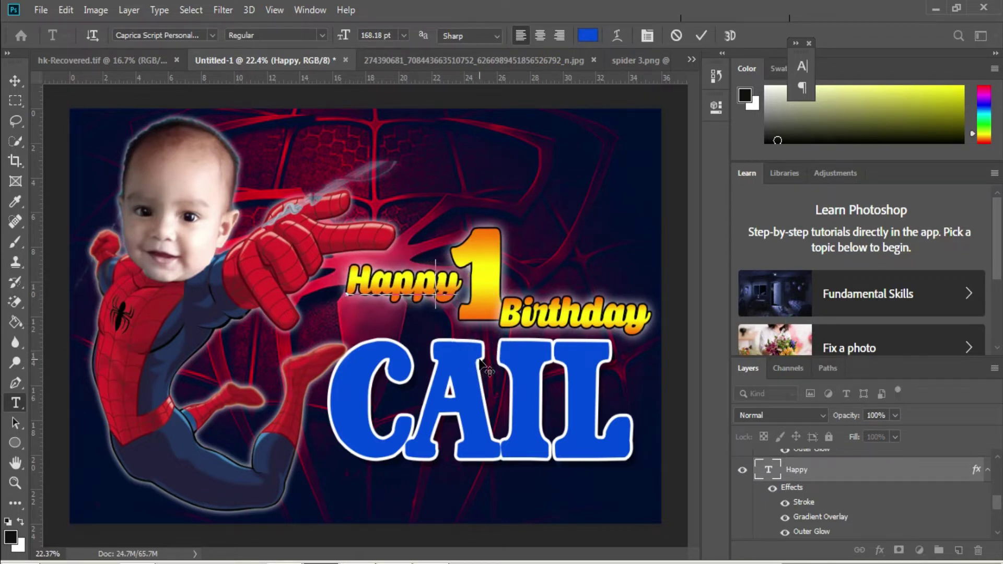
# Step: Shift the number 1 slightly left so it stands clear of the Birthday text
pyautogui.hotkey('ctrl', 'Return')
pyautogui.click(567, 320)
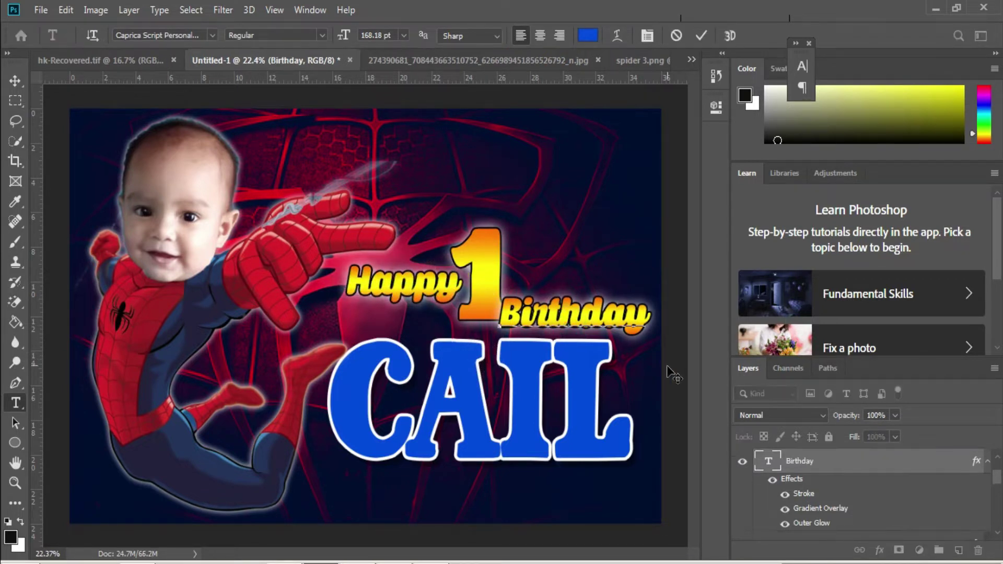
pyautogui.hotkey('ctrl', 'Return')
pyautogui.press('v')
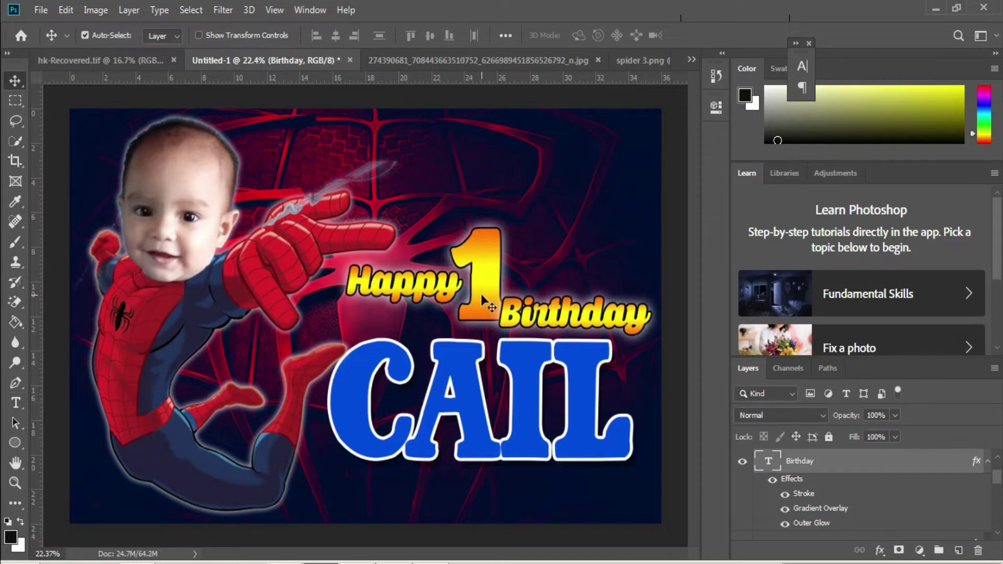
pyautogui.rightClick(481, 298)
pyautogui.click(507, 312)
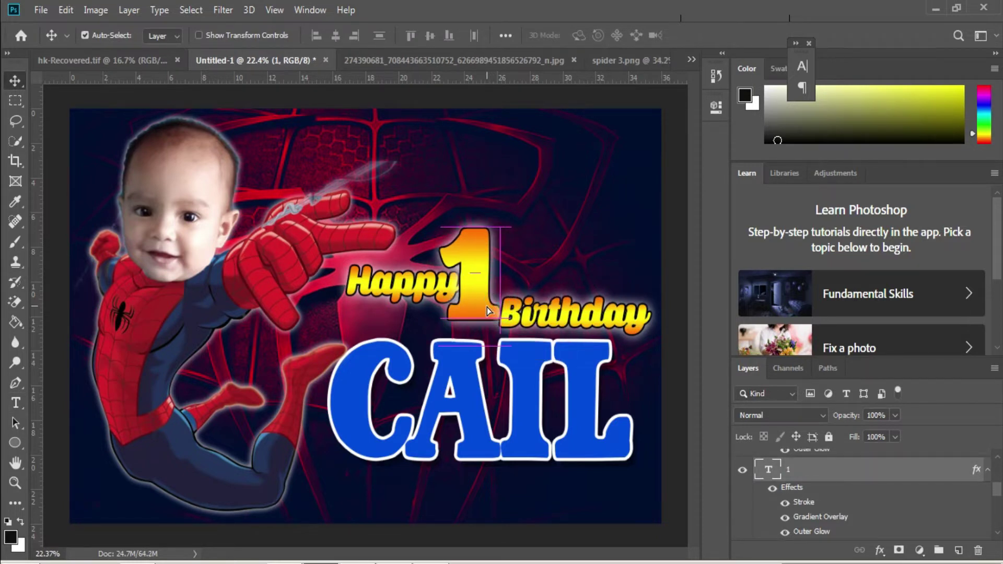
pyautogui.moveTo(486, 312); pyautogui.dragTo(427, 295)
# Step: Shift the Happy text slightly left beside the number 1 and raise its layer to the top of the stack
pyautogui.rightClick(417, 285)
pyautogui.click(436, 290)
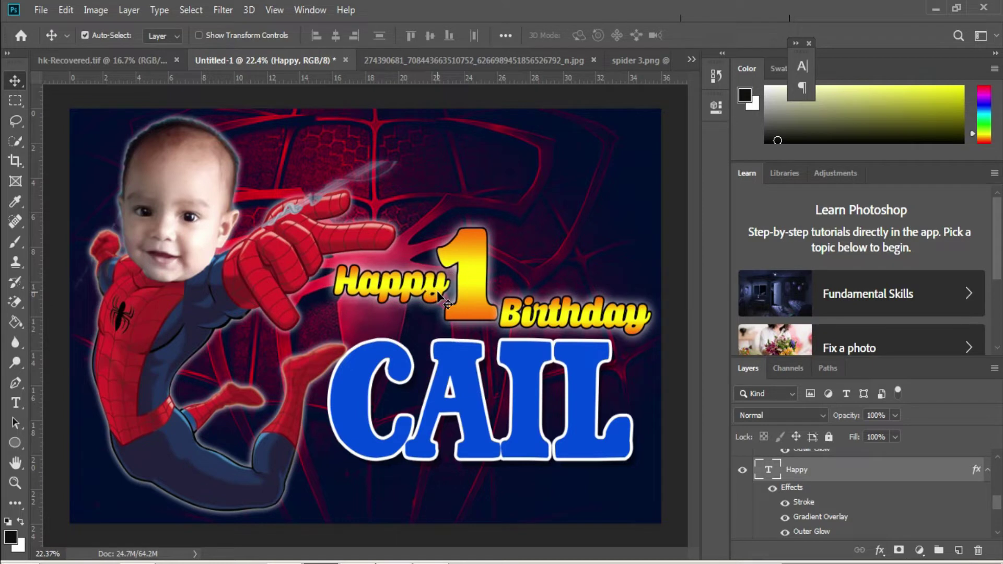
pyautogui.click(830, 478)
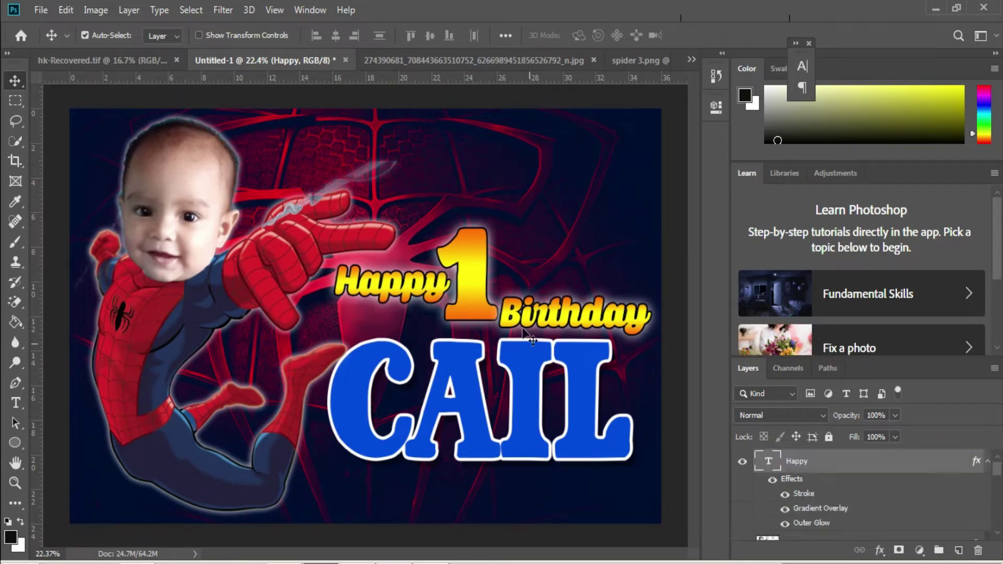
# Step: Duplicate the Happy text, change the copy to st and place it beside the upper end of the number 1
pyautogui.rightClick(405, 286)
pyautogui.click(417, 288)
pyautogui.moveTo(384, 297); pyautogui.dragTo(558, 276)
pyautogui.press('t')
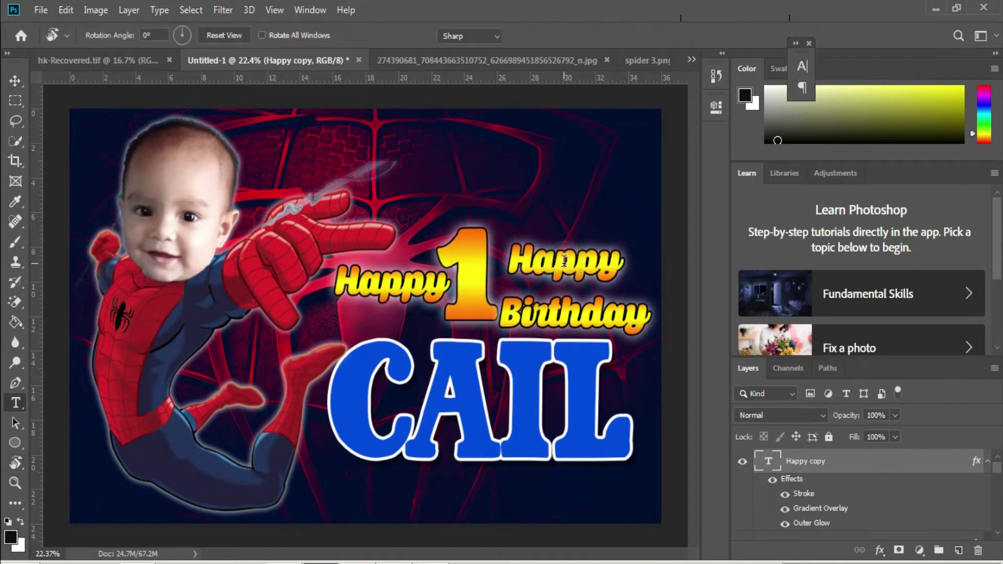
pyautogui.click(567, 267)
pyautogui.doubleClick(567, 266)
pyautogui.write('st')
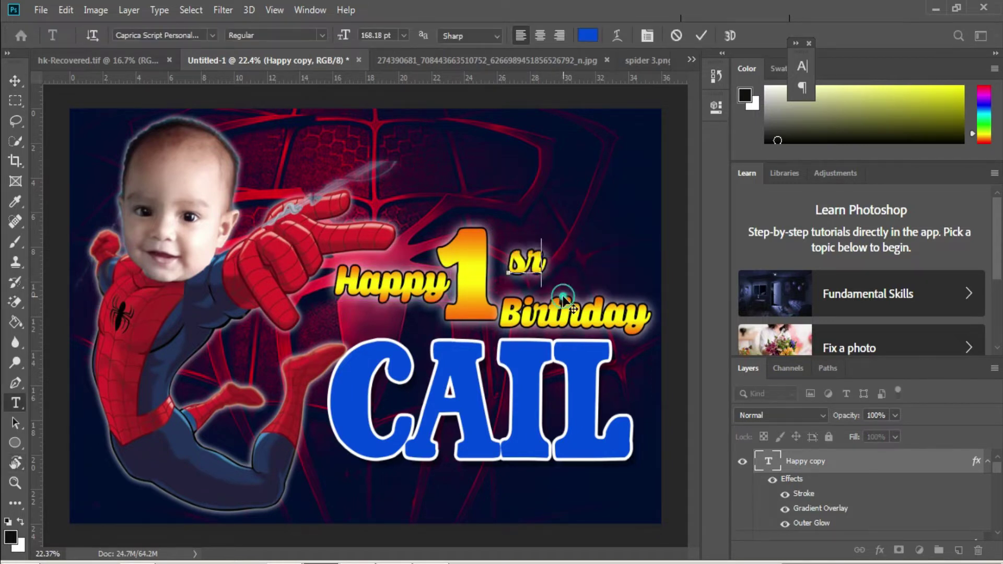
pyautogui.press('BackSpace')
pyautogui.write('t')
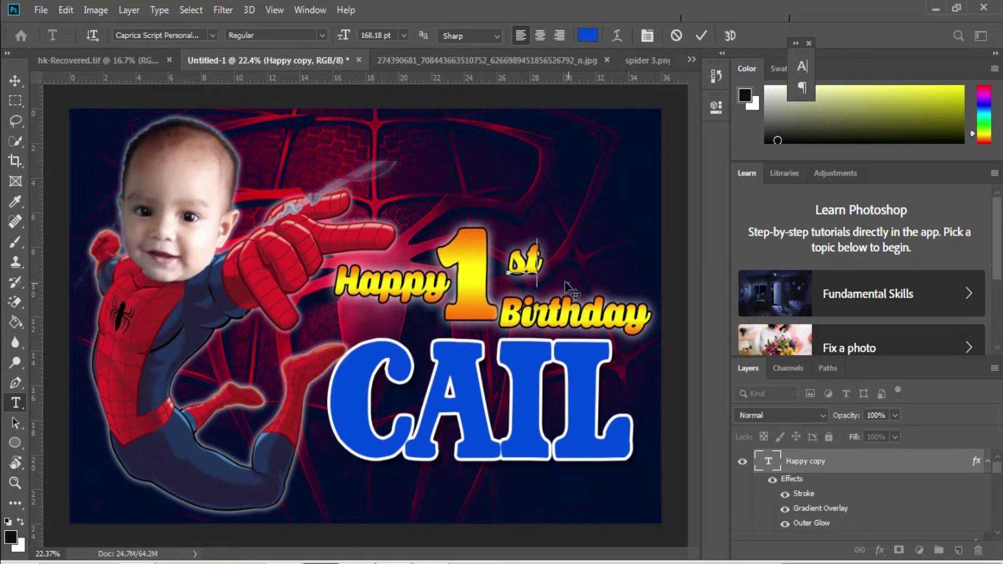
pyautogui.moveTo(565, 281); pyautogui.dragTo(550, 267)
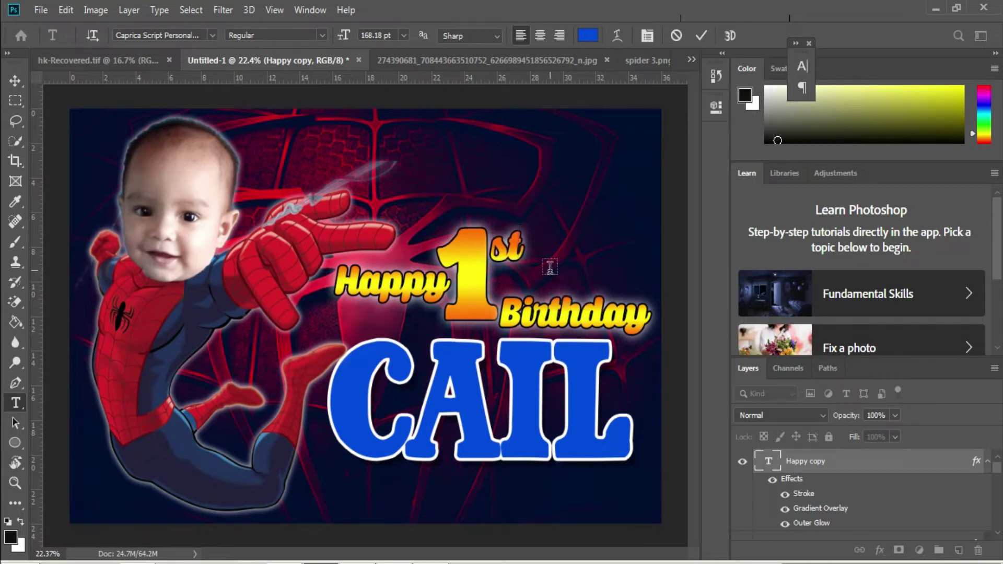
pyautogui.hotkey('ctrl', 'Return')
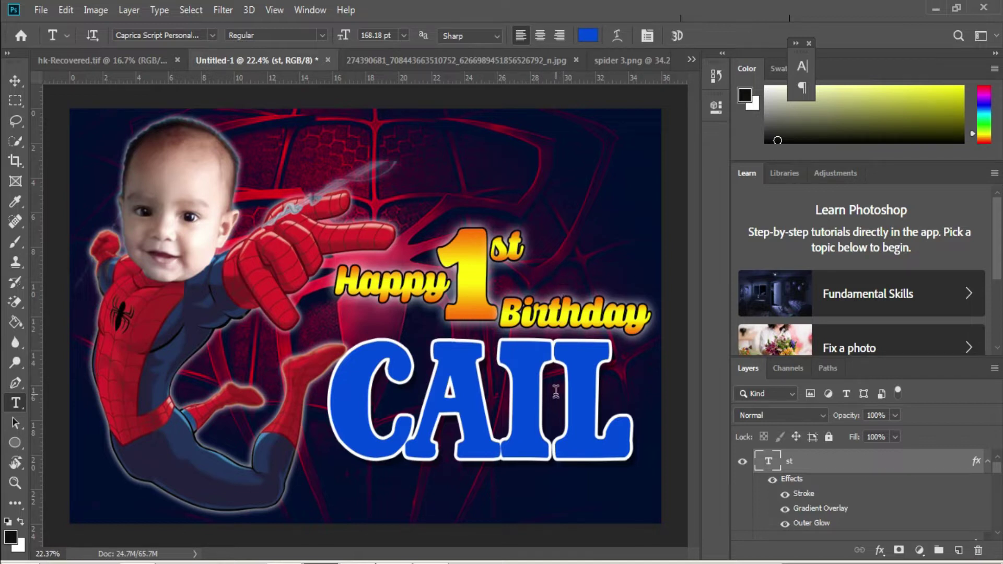
# Step: Start a 71 pt text line below the name and format it in bright red with the All The Roll font
pyautogui.click(446, 516)
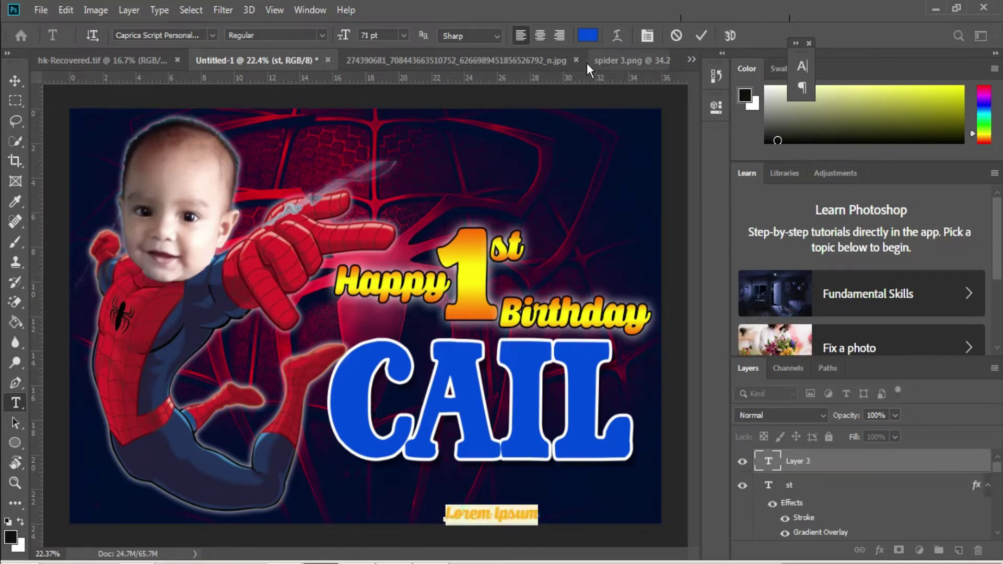
pyautogui.click(588, 35)
pyautogui.click(329, 233)
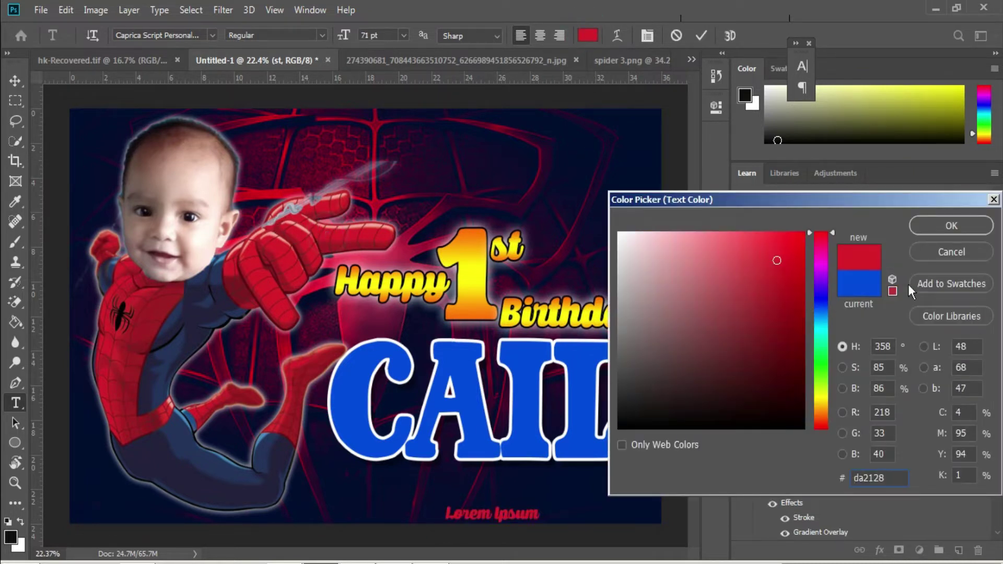
pyautogui.click(791, 243)
pyautogui.click(951, 225)
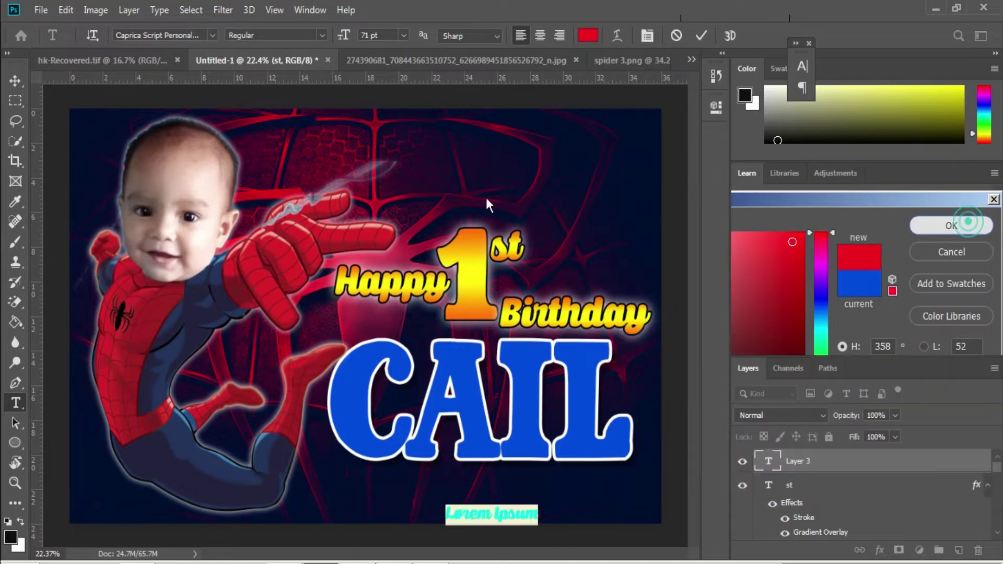
pyautogui.click(213, 35)
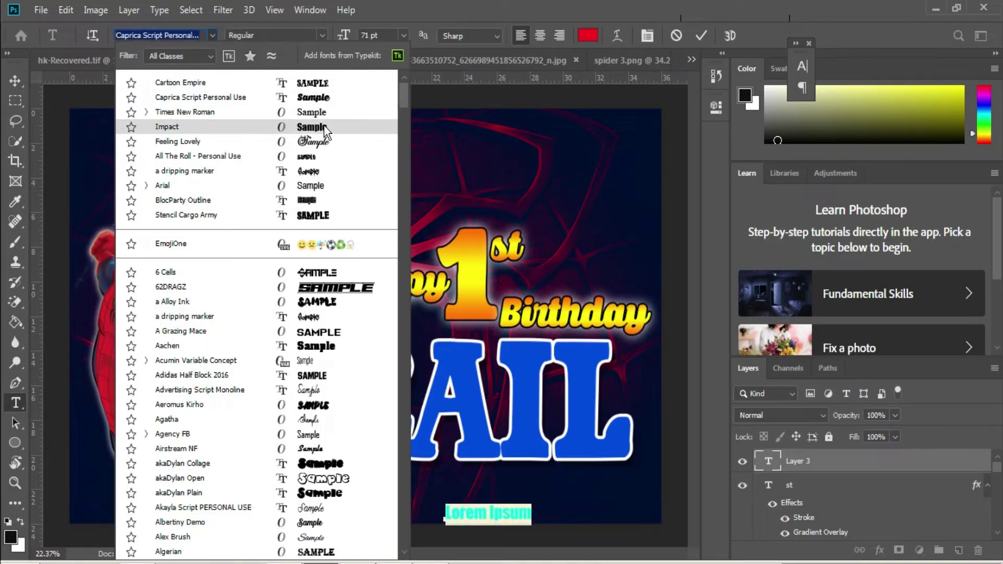
pyautogui.click(320, 155)
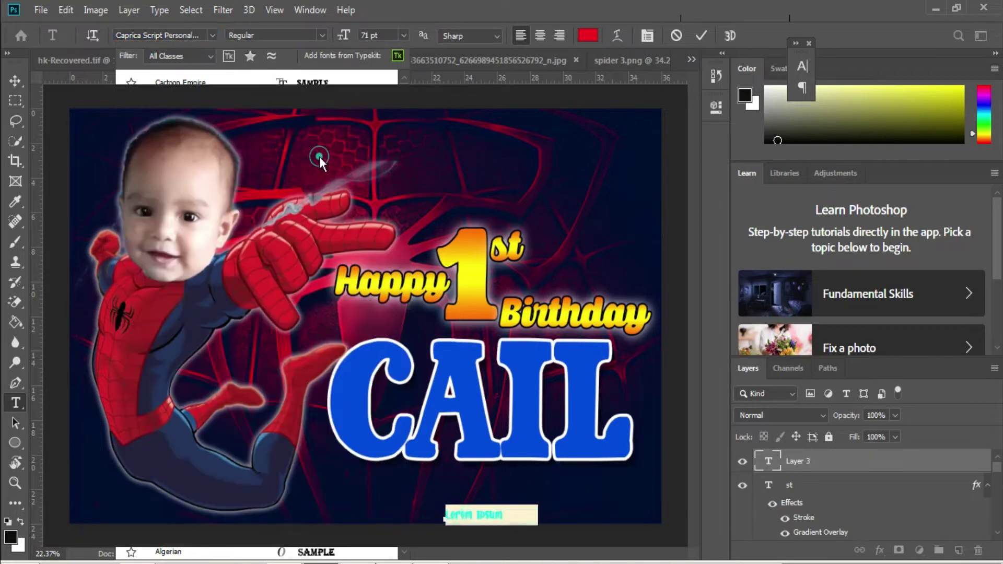
# Step: Replace the placeholder text with the birthday date, enlarge it to about 233% and align it under the end of the name
pyautogui.click(491, 514)
pyautogui.hotkey('ctrl', 'a')
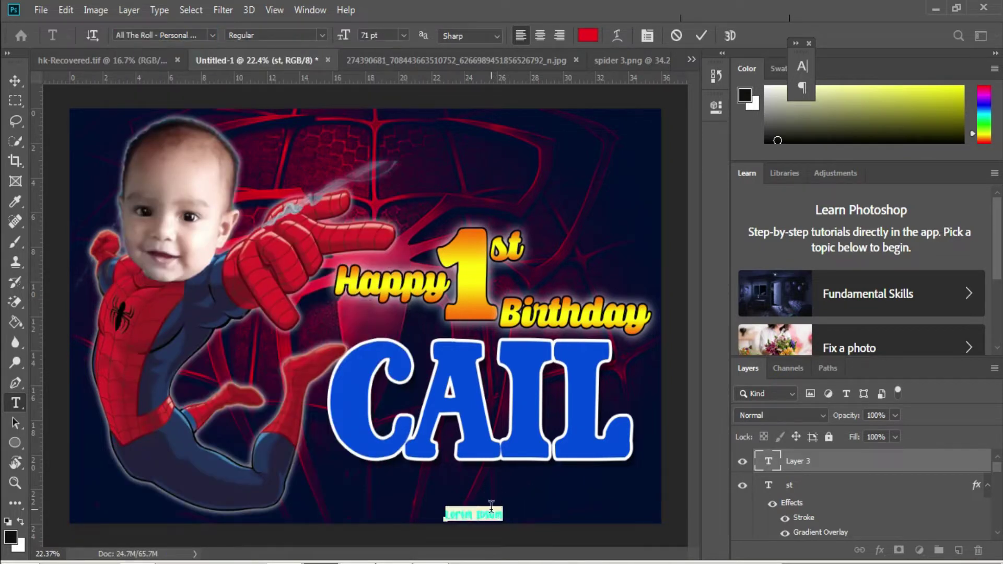
pyautogui.write('rm')
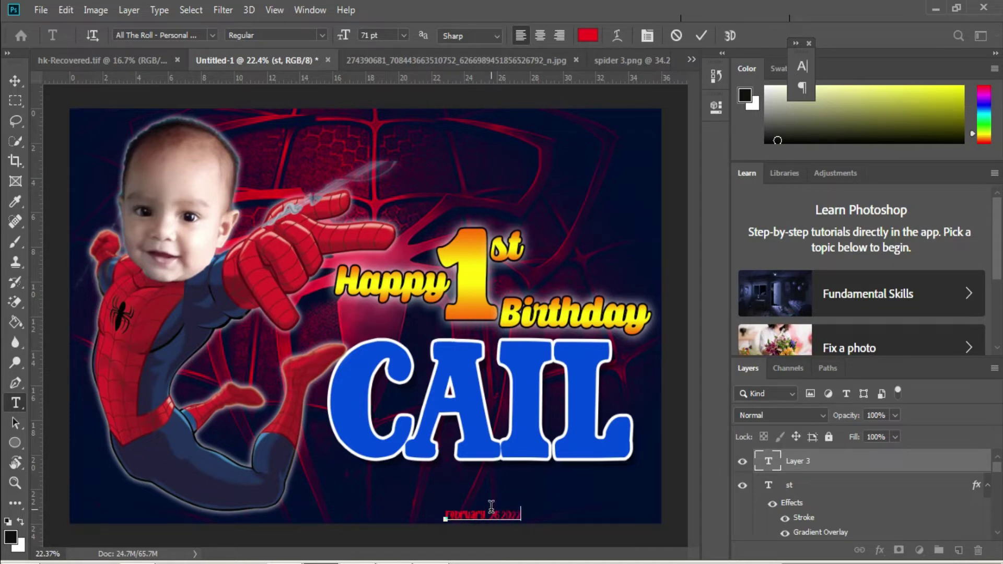
pyautogui.hotkey('ctrl', 'Return')
pyautogui.hotkey('ctrl', 't')
pyautogui.moveTo(524, 505); pyautogui.dragTo(608, 487)
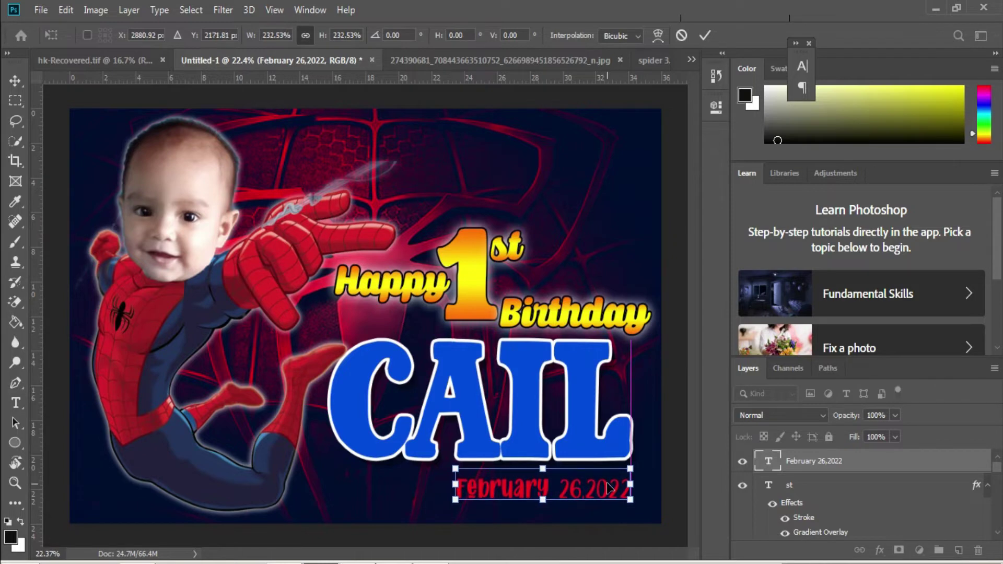
pyautogui.press('Return')
# Step: Add a 10 px white outside stroke to the date text
pyautogui.rightClick(853, 473)
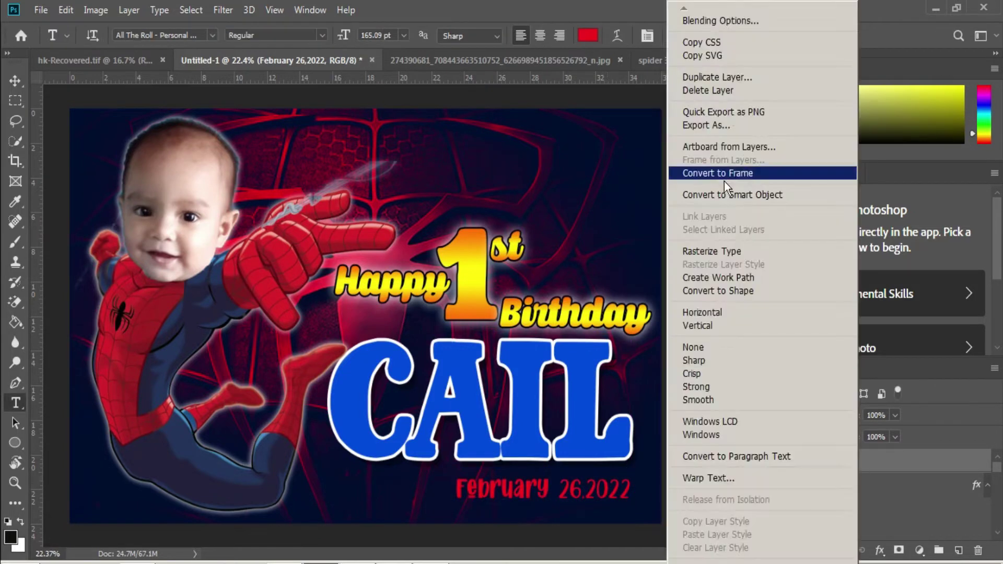
pyautogui.click(721, 11)
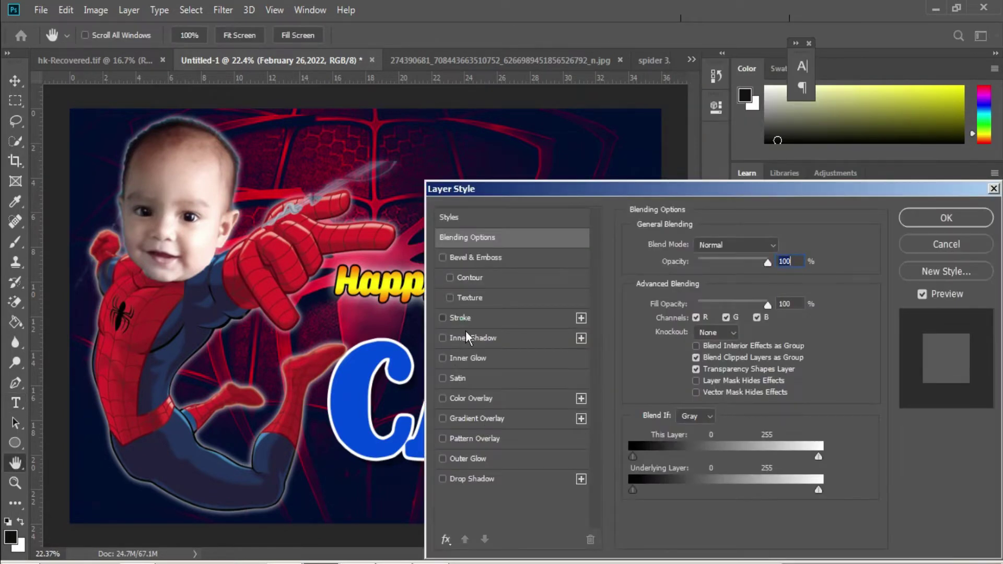
pyautogui.click(460, 318)
pyautogui.moveTo(666, 188); pyautogui.dragTo(784, 167)
pyautogui.click(781, 331)
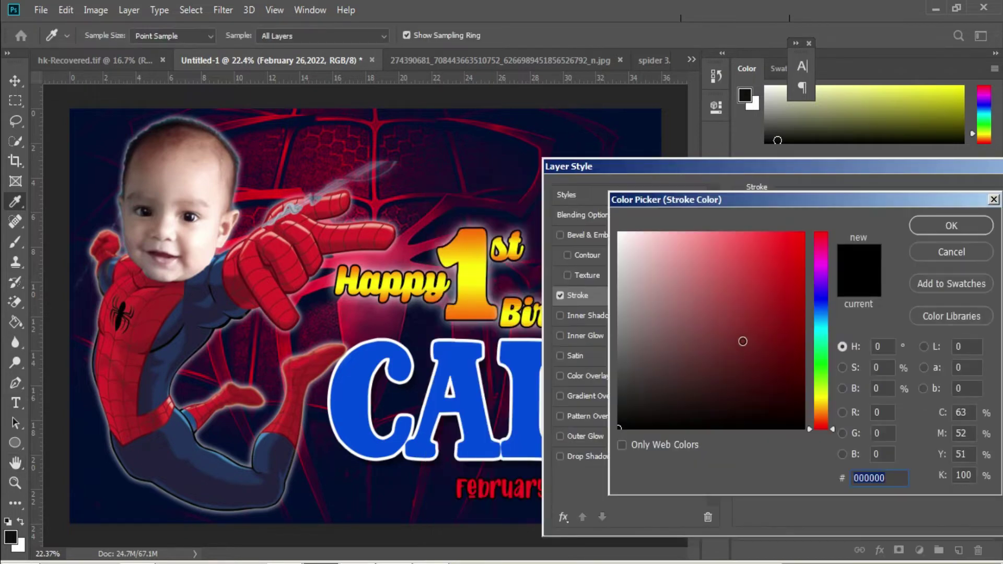
pyautogui.write('ffffff')
pyautogui.click(966, 223)
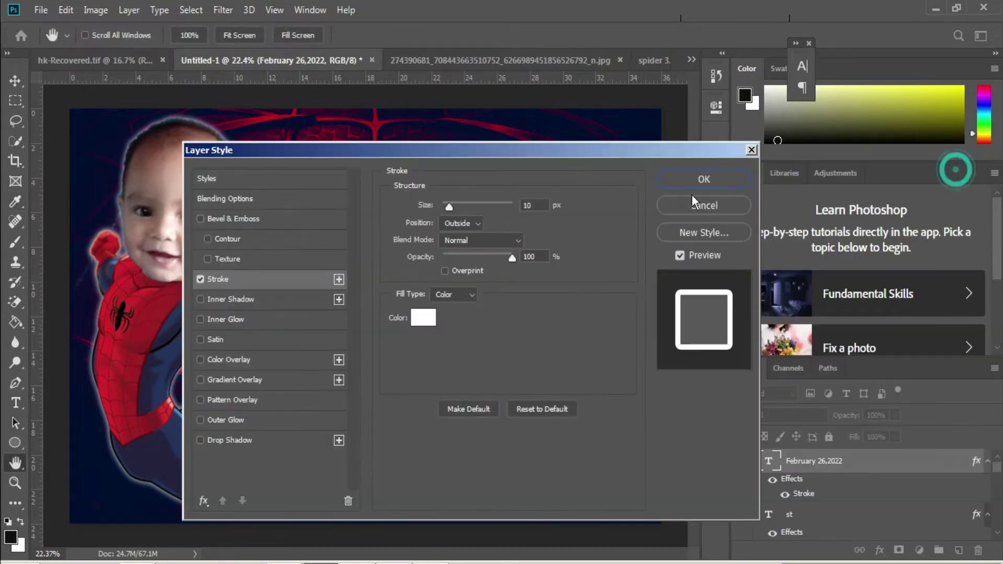
pyautogui.click(712, 179)
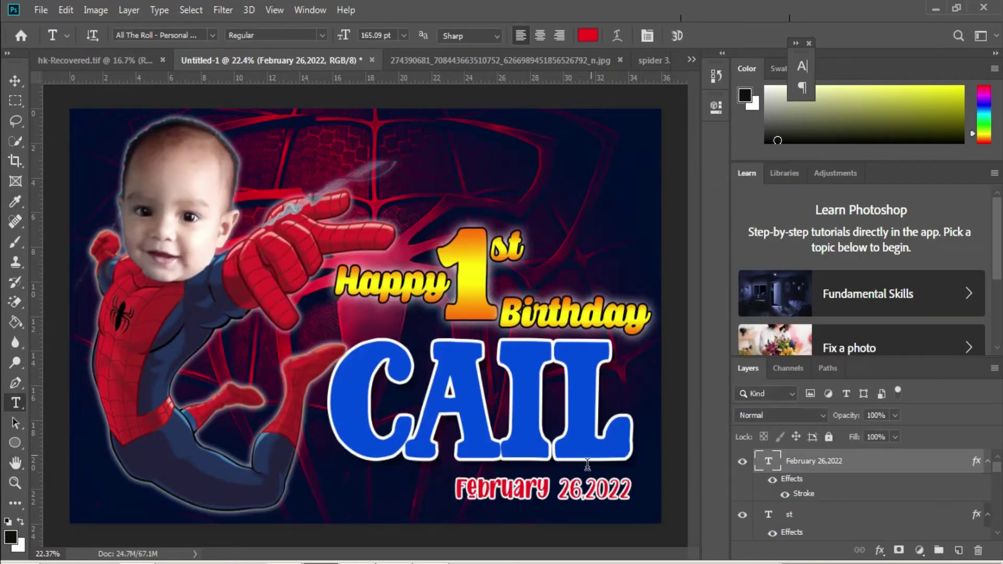
# Step: Nudge the date text upward so it sits closer beneath the name
pyautogui.press('v')
pyautogui.hotkey('shift', 'Up')
pyautogui.hotkey('shift', 'Up')
pyautogui.hotkey('shift', 'Up')
pyautogui.hotkey('shift', 'Up')
pyautogui.hotkey('shift', 'Up')
pyautogui.hotkey('shift', 'Up')
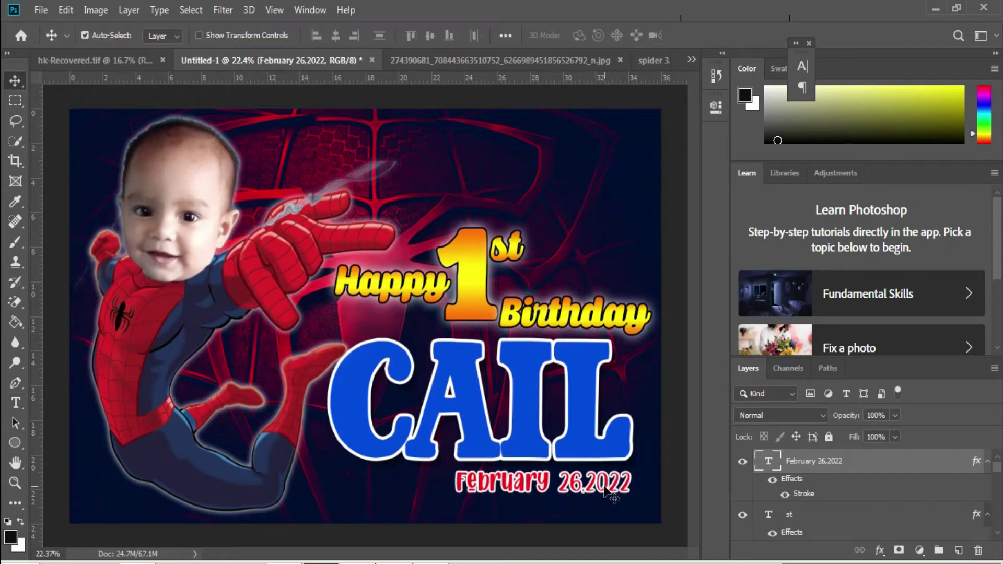
# Step: Place the spider 1 image embedded above the background layer, enlarged to about 184% and positioned above the Happy text
pyautogui.hotkey('ctrl', '-')
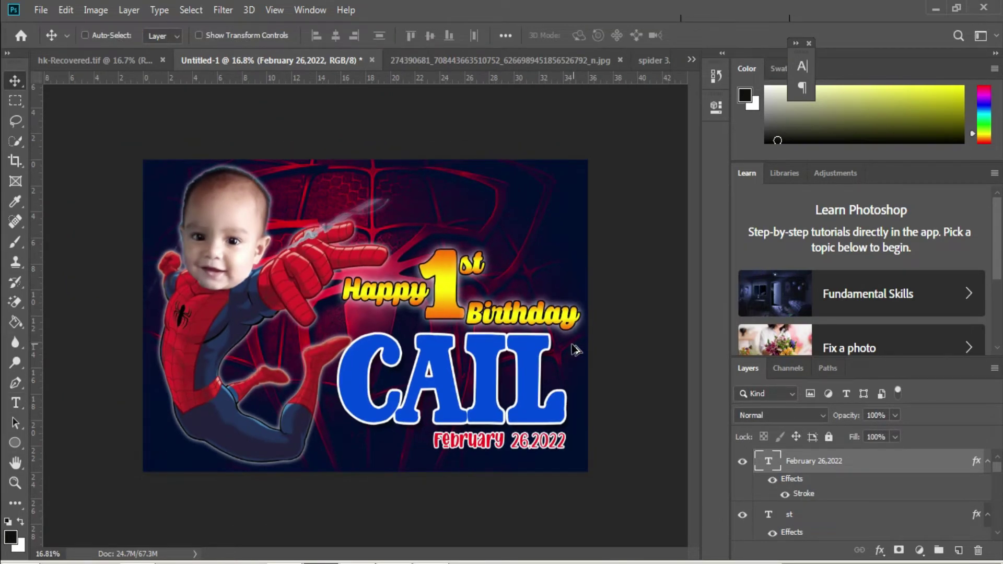
pyautogui.hotkey('ctrl', '+')
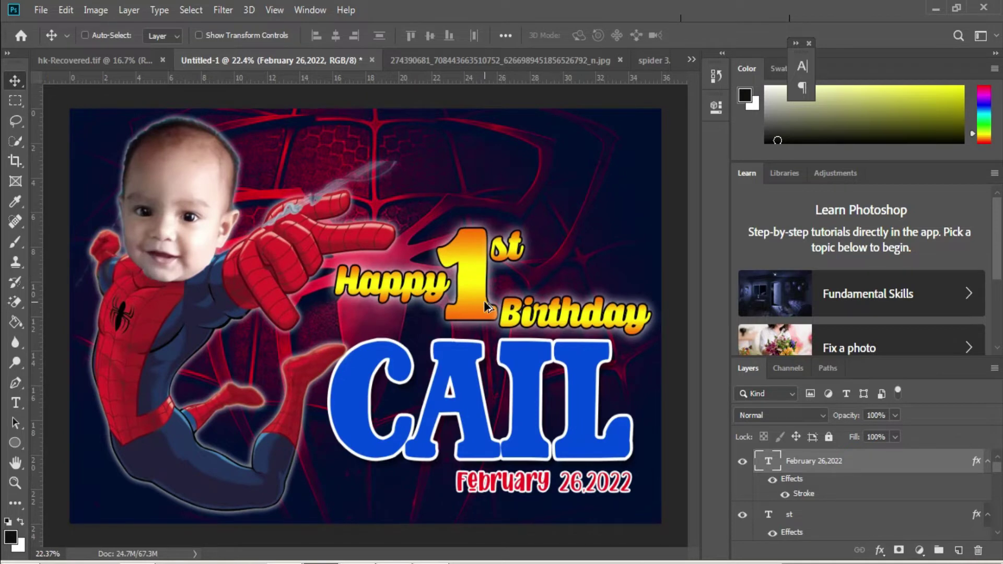
pyautogui.rightClick(308, 152)
pyautogui.click(334, 167)
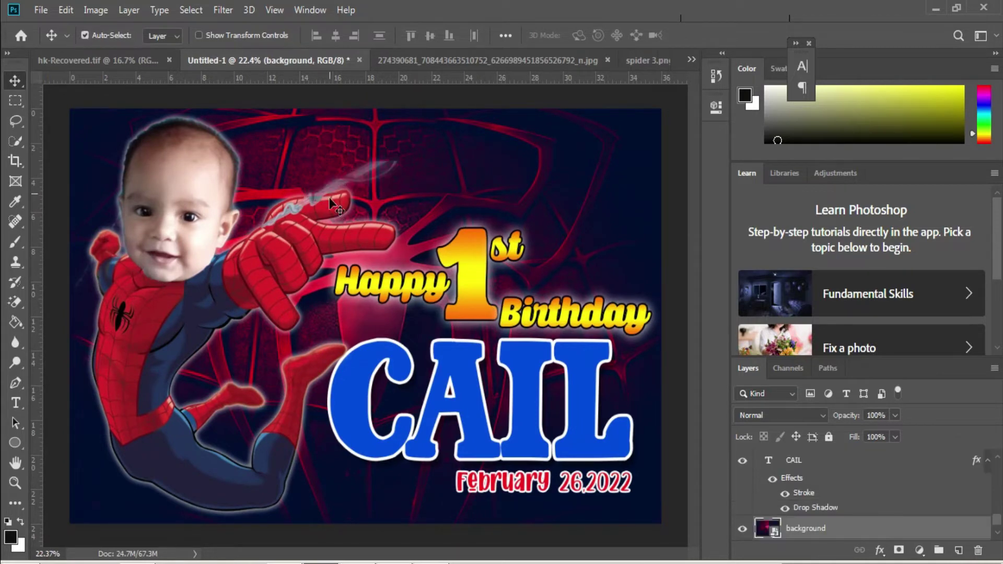
pyautogui.click(40, 10)
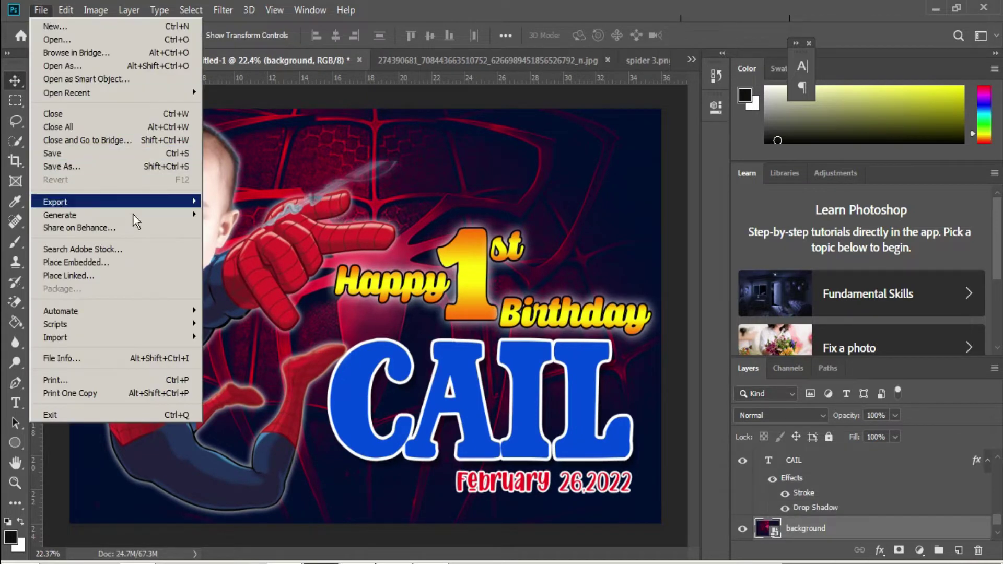
pyautogui.click(131, 262)
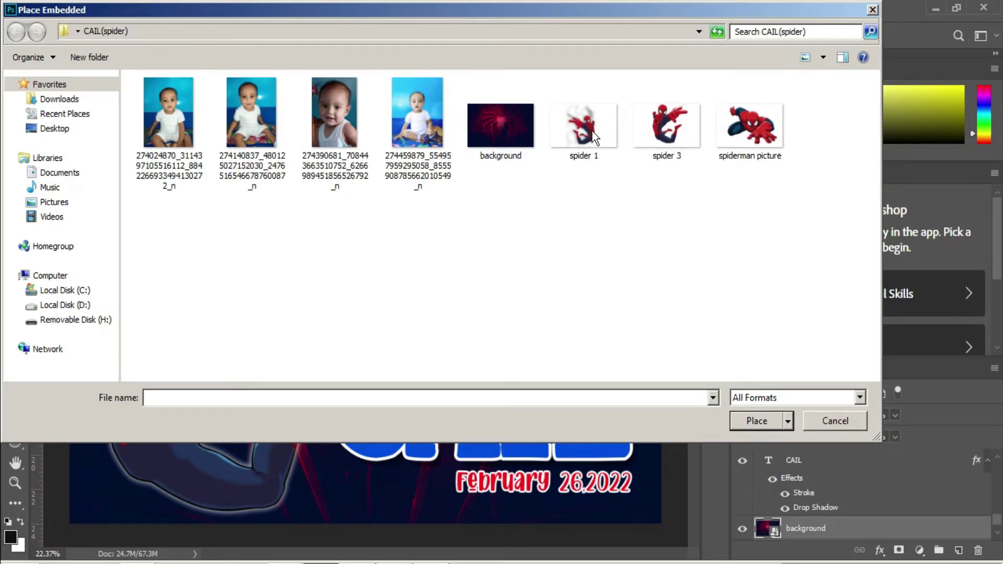
pyautogui.doubleClick(591, 131)
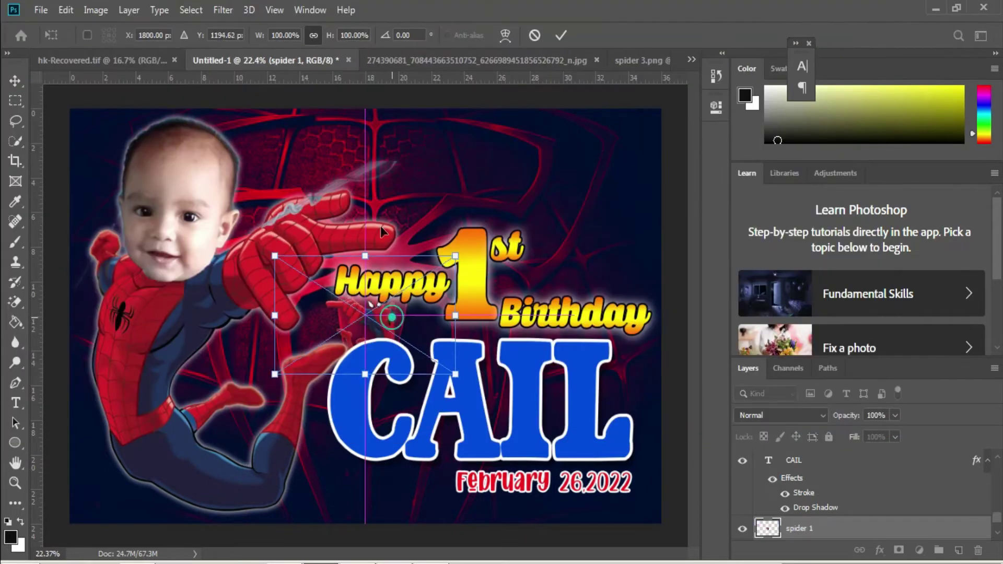
pyautogui.moveTo(366, 293); pyautogui.dragTo(366, 164)
pyautogui.moveTo(413, 225); pyautogui.dragTo(499, 283)
pyautogui.moveTo(371, 107); pyautogui.dragTo(375, 54)
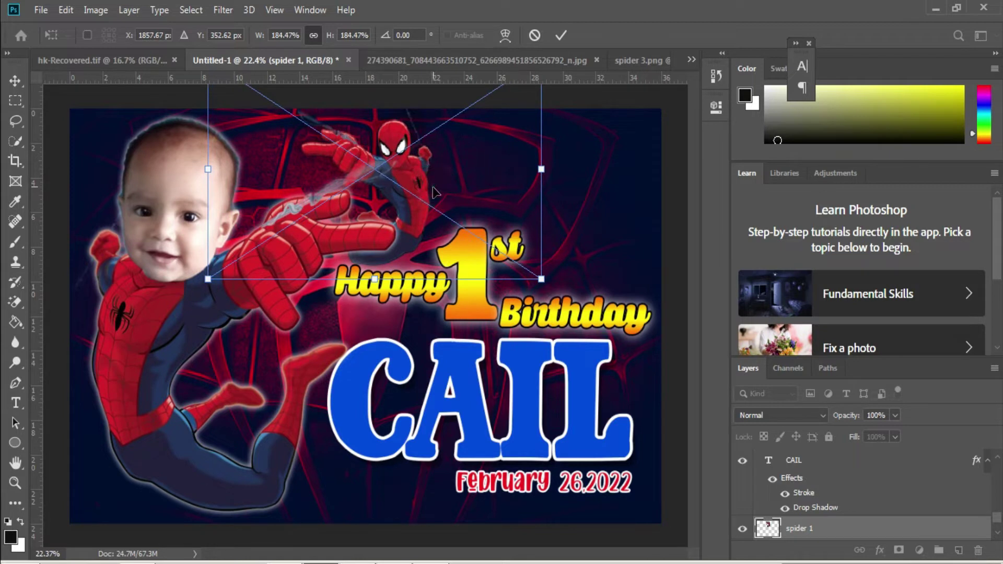
pyautogui.press('Return')
# Step: Raise the spider 1 layer to the top of the stack and fine-tune the figure's position
pyautogui.moveTo(802, 542); pyautogui.dragTo(792, 466)
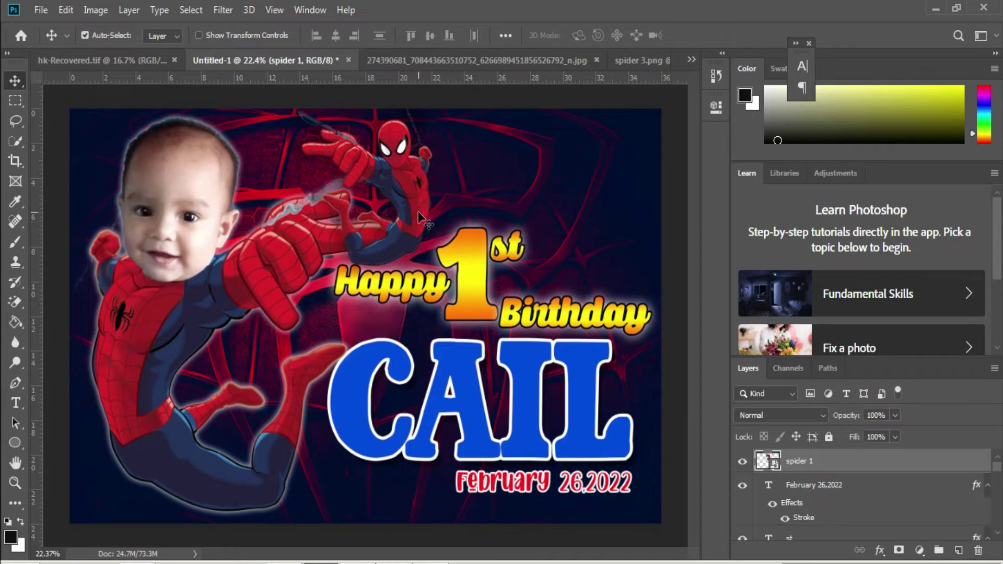
pyautogui.hotkey('ctrl', 't')
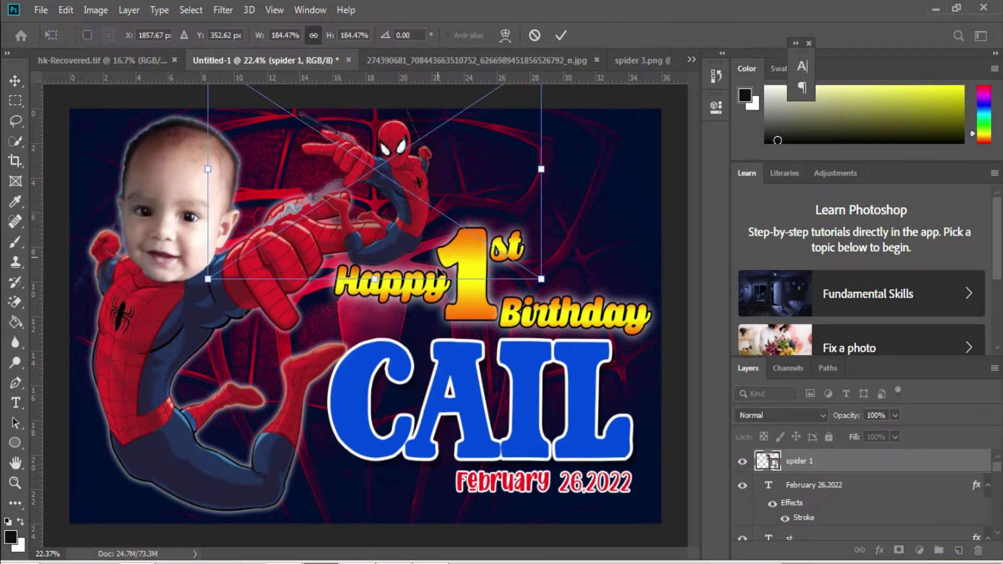
pyautogui.moveTo(299, 152); pyautogui.dragTo(299, 150)
pyautogui.press('Return')
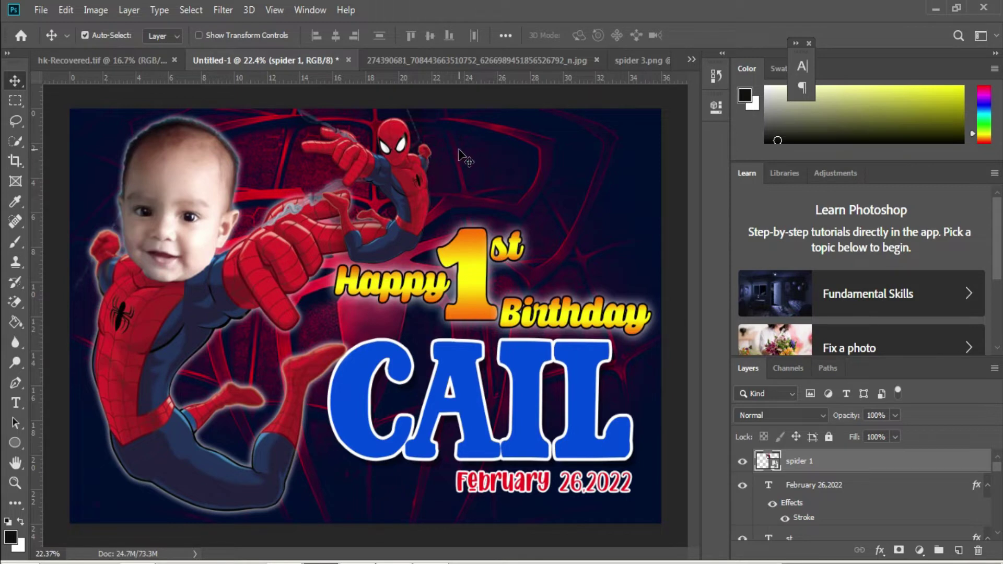
# Step: Place the spiderman picture image embedded above the 1 text layer
pyautogui.rightClick(478, 236)
pyautogui.click(483, 245)
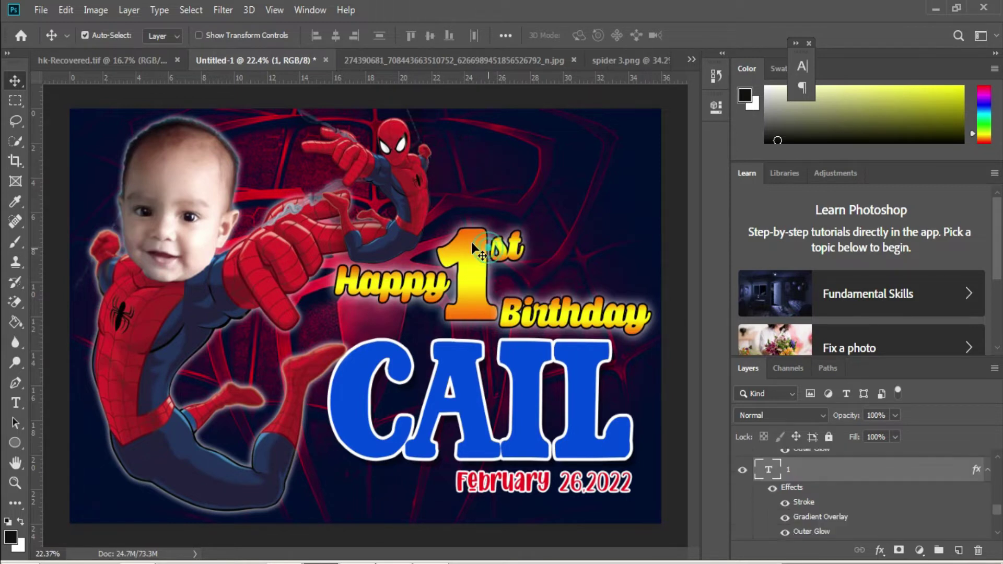
pyautogui.click(44, 14)
pyautogui.click(101, 257)
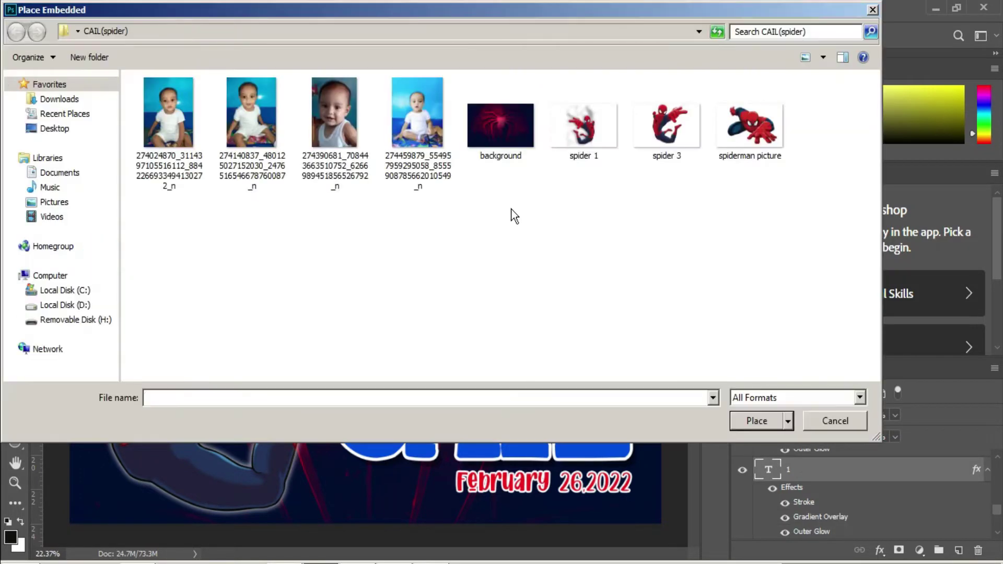
pyautogui.doubleClick(740, 130)
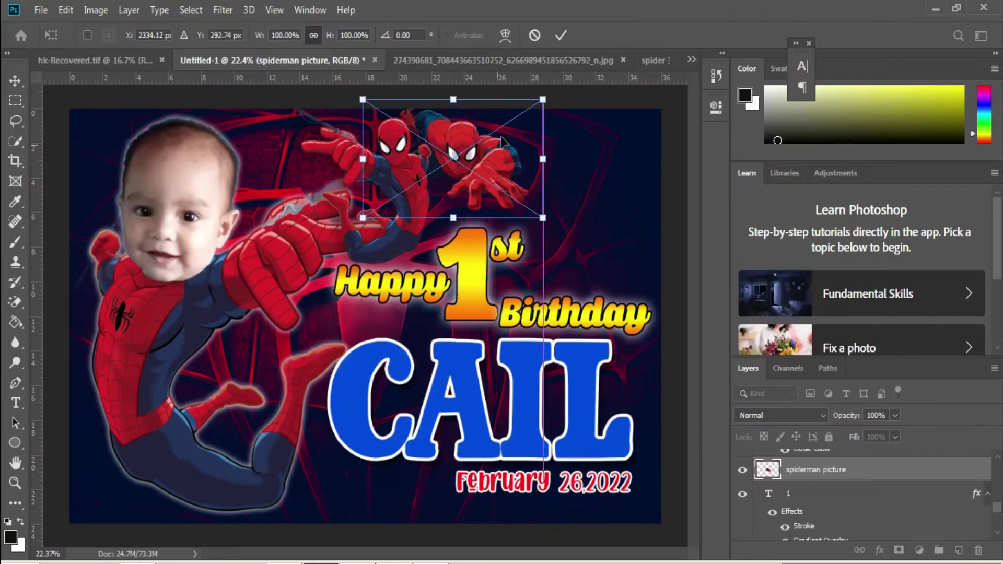
# Step: Enlarge the placed spiderman picture, set its layer just below spider 1, and position the figure with its hand on the 1
pyautogui.moveTo(542, 217); pyautogui.dragTo(587, 248)
pyautogui.moveTo(551, 201); pyautogui.dragTo(520, 214)
pyautogui.press('Return')
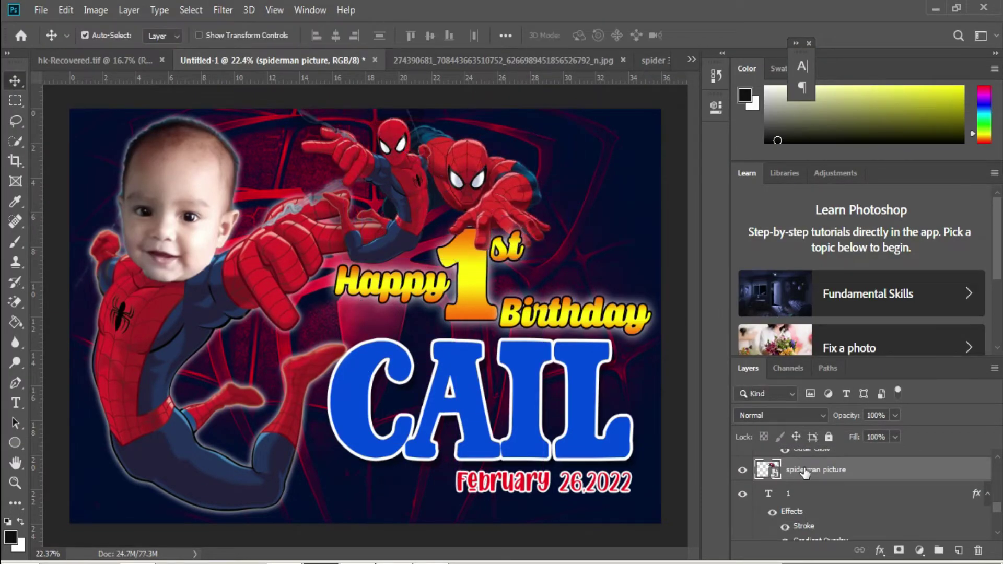
pyautogui.moveTo(805, 473); pyautogui.dragTo(811, 495)
pyautogui.moveTo(494, 183); pyautogui.dragTo(478, 179)
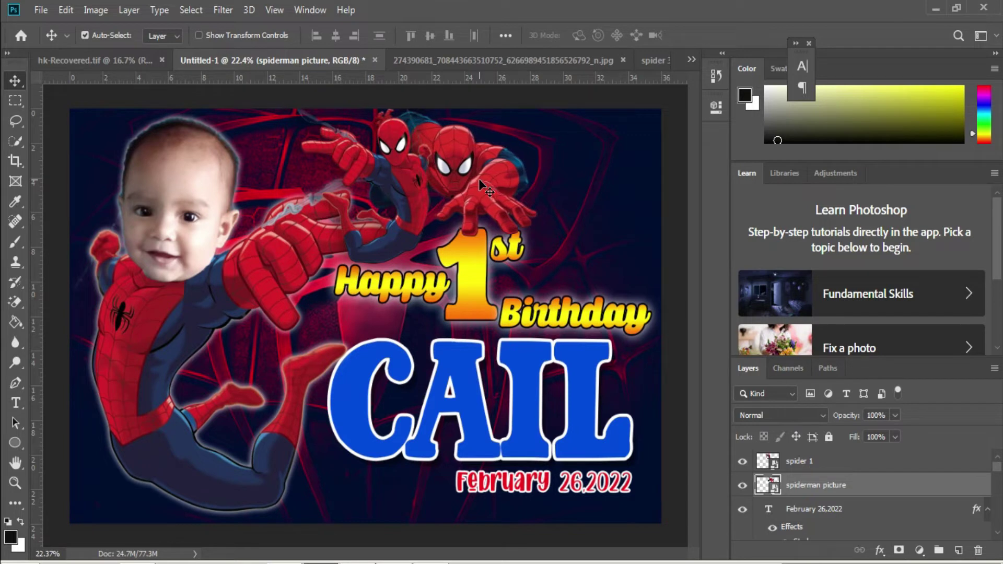
# Step: Draw a black ellipse shape directly above the background layer, behind the st and Birthday text
pyautogui.rightClick(556, 232)
pyautogui.click(589, 242)
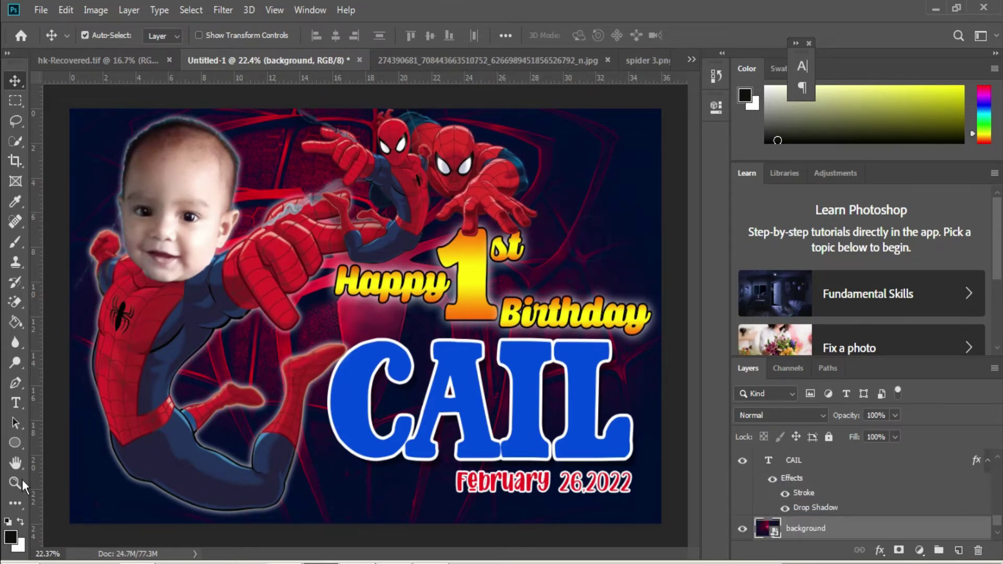
pyautogui.click(15, 443)
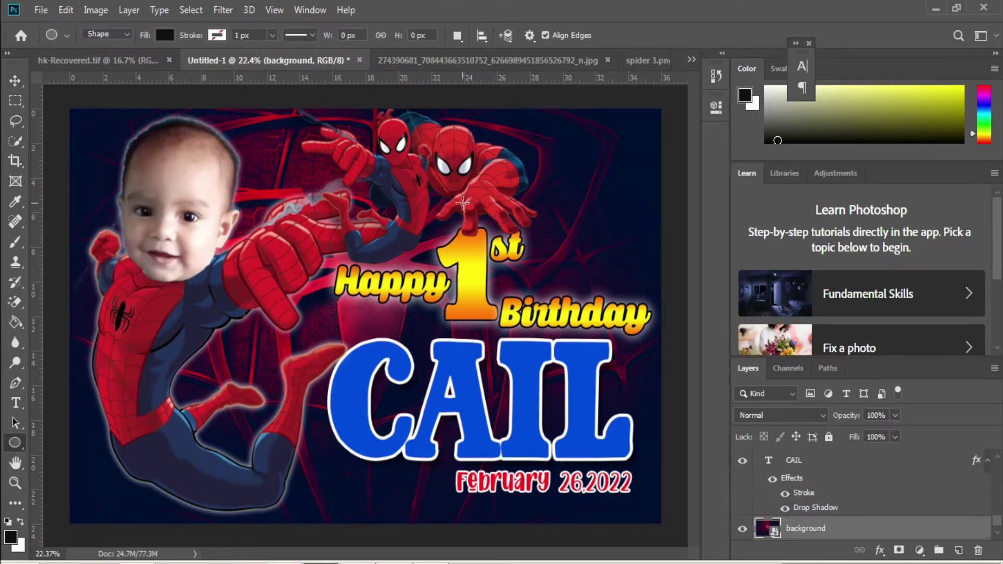
pyautogui.moveTo(463, 202); pyautogui.dragTo(661, 324)
pyautogui.click(674, 101)
pyautogui.press('v')
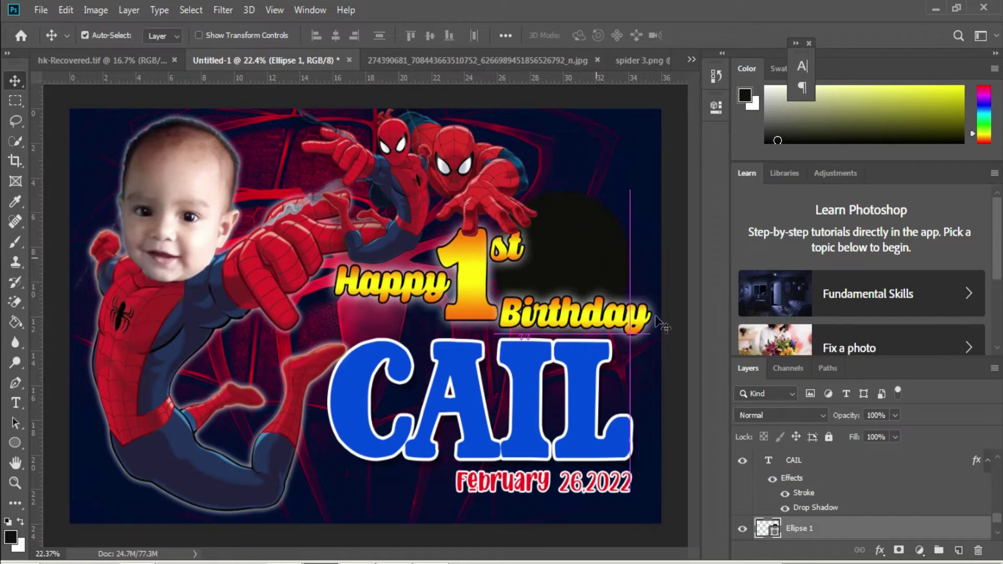
# Step: Add a white 10 px stroke effect with Normal blend mode to the ellipse layer
pyautogui.rightClick(856, 528)
pyautogui.click(715, 15)
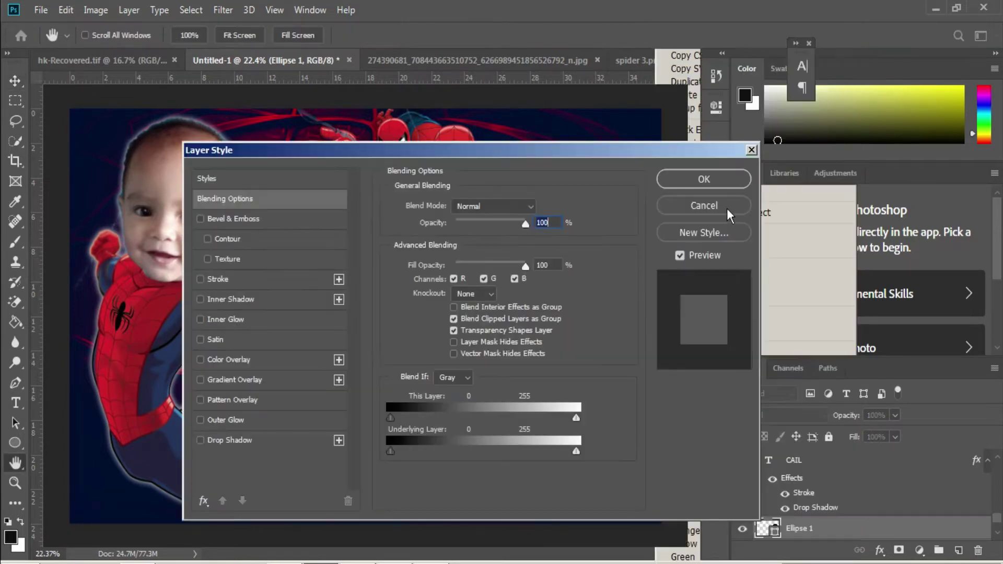
pyautogui.moveTo(577, 152); pyautogui.dragTo(976, 116)
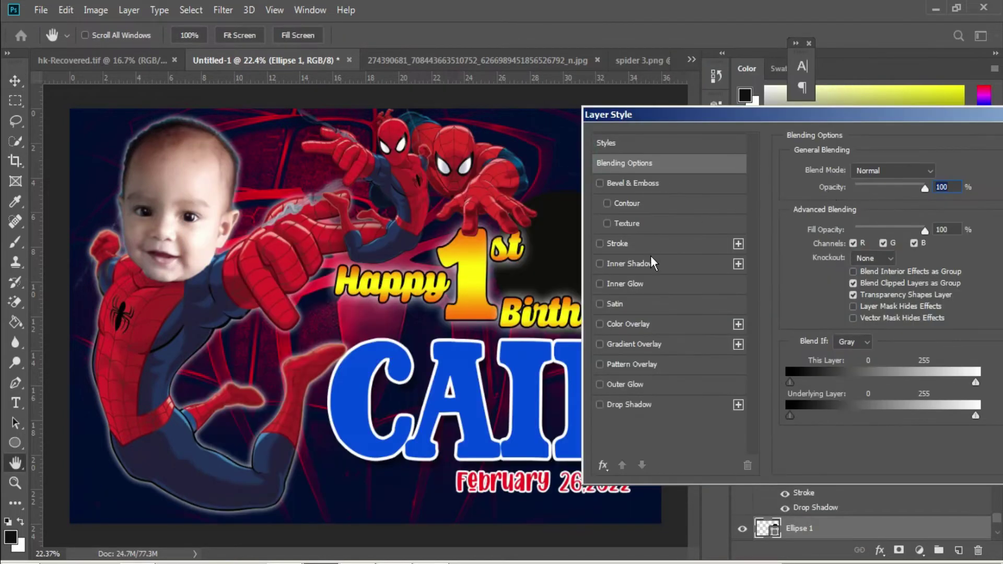
pyautogui.click(621, 243)
pyautogui.moveTo(782, 116); pyautogui.dragTo(821, 116)
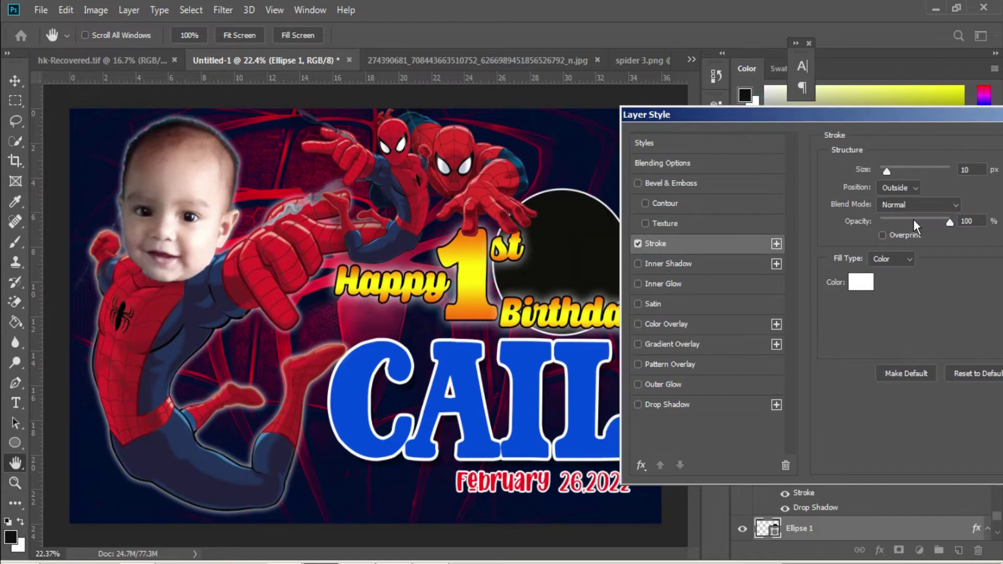
pyautogui.click(952, 204)
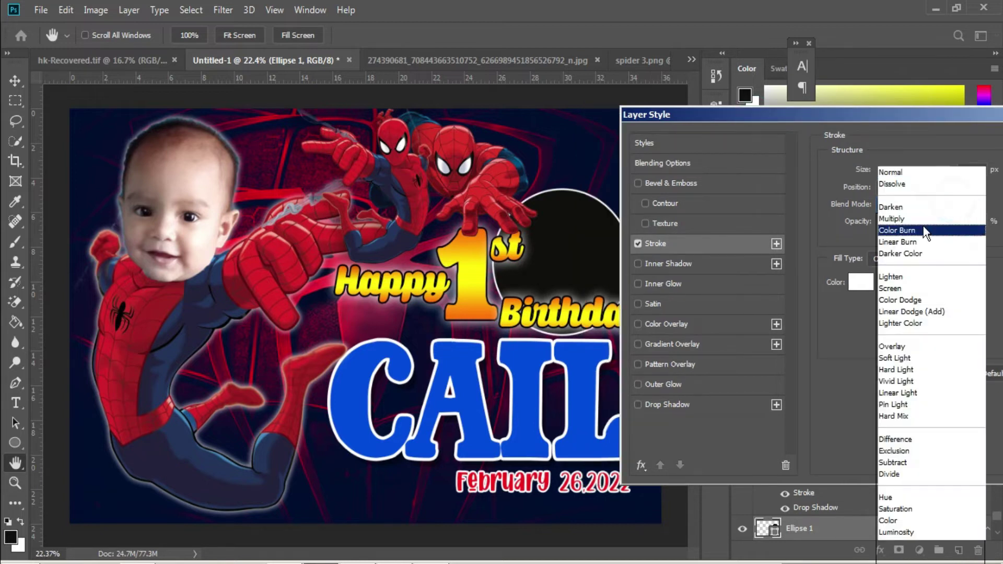
pyautogui.click(909, 174)
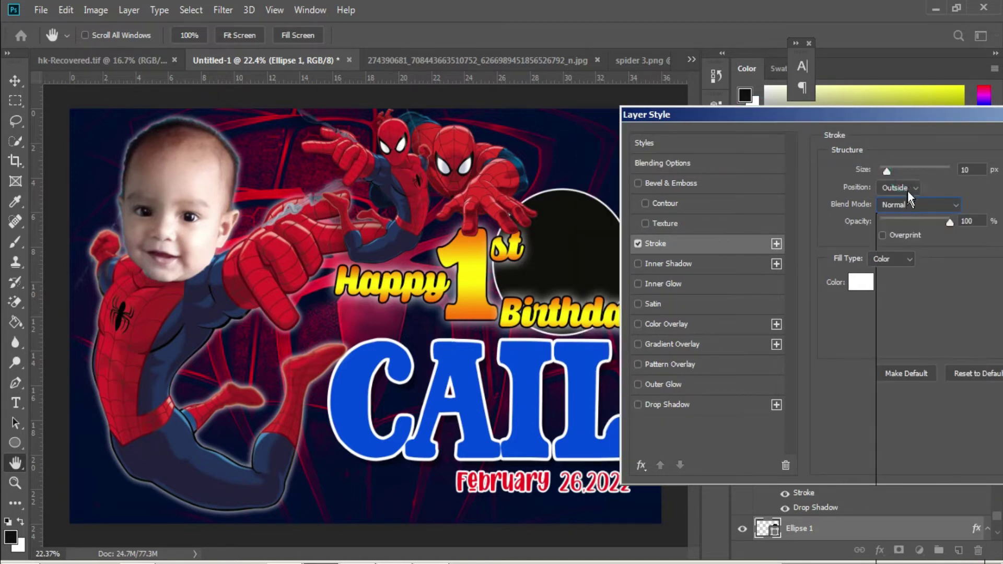
# Step: Set the ellipse's stroke position to Inside and its fill type to Gradient with the orange-yellow-orange preset
pyautogui.click(913, 187)
pyautogui.click(905, 198)
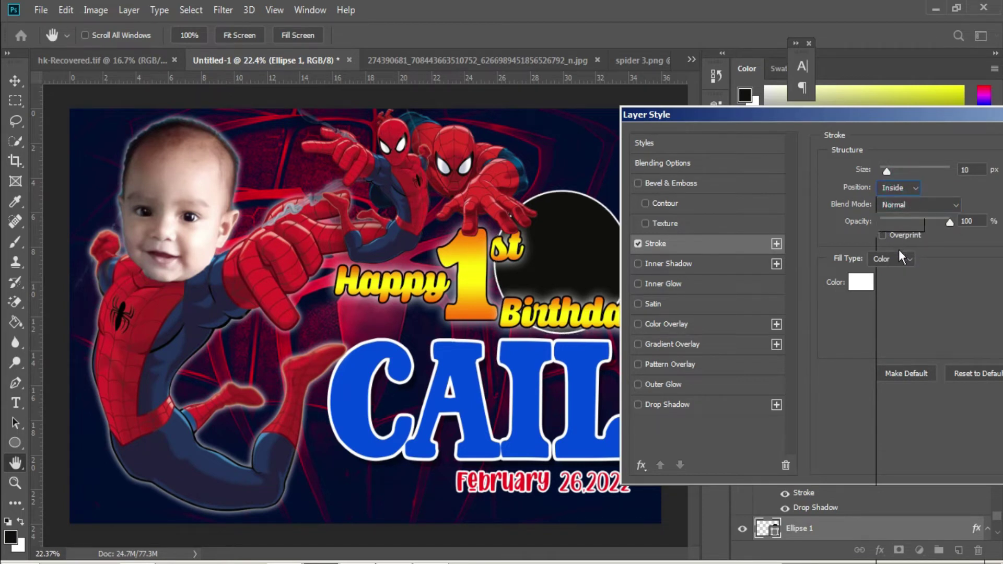
pyautogui.click(891, 269)
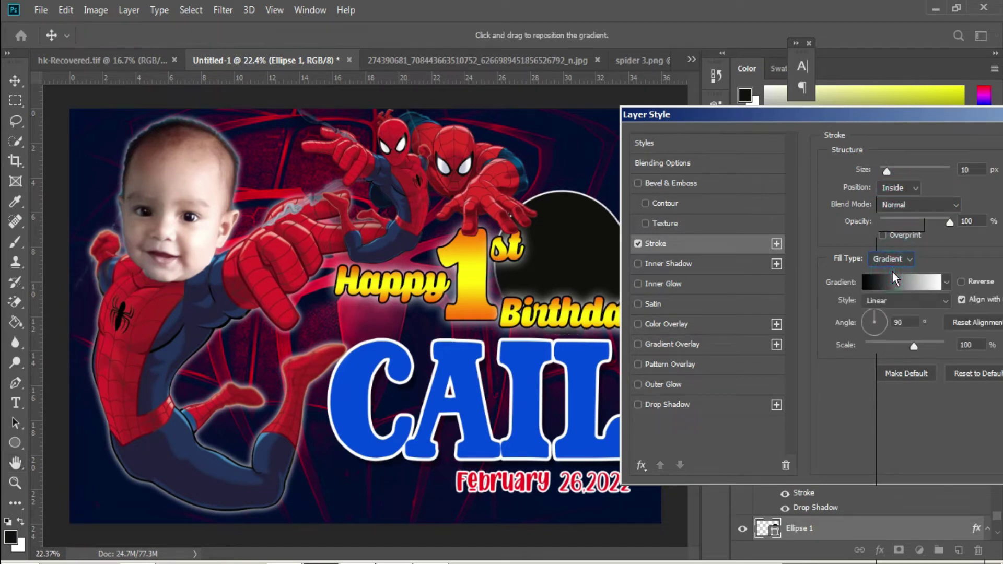
pyautogui.click(945, 283)
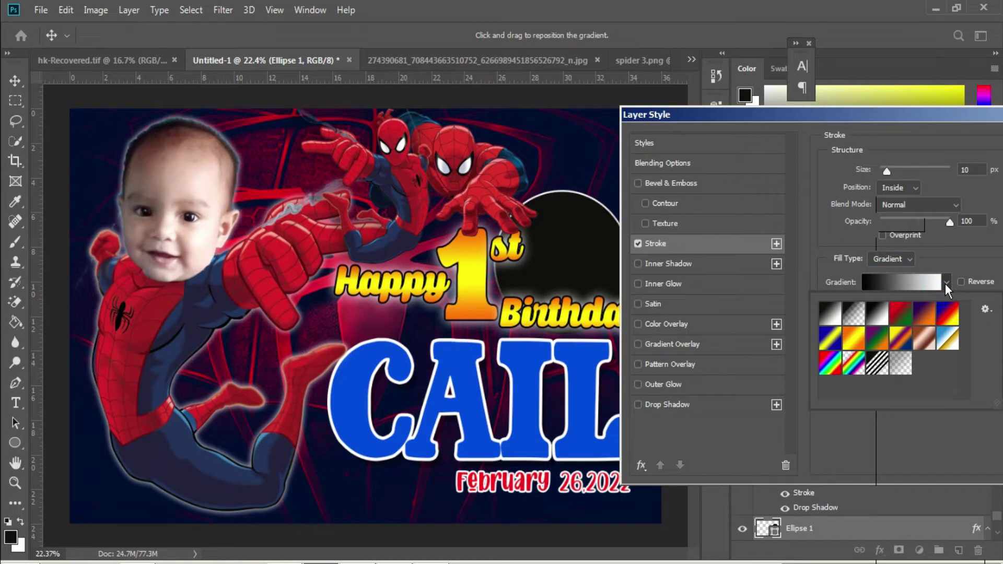
pyautogui.click(855, 340)
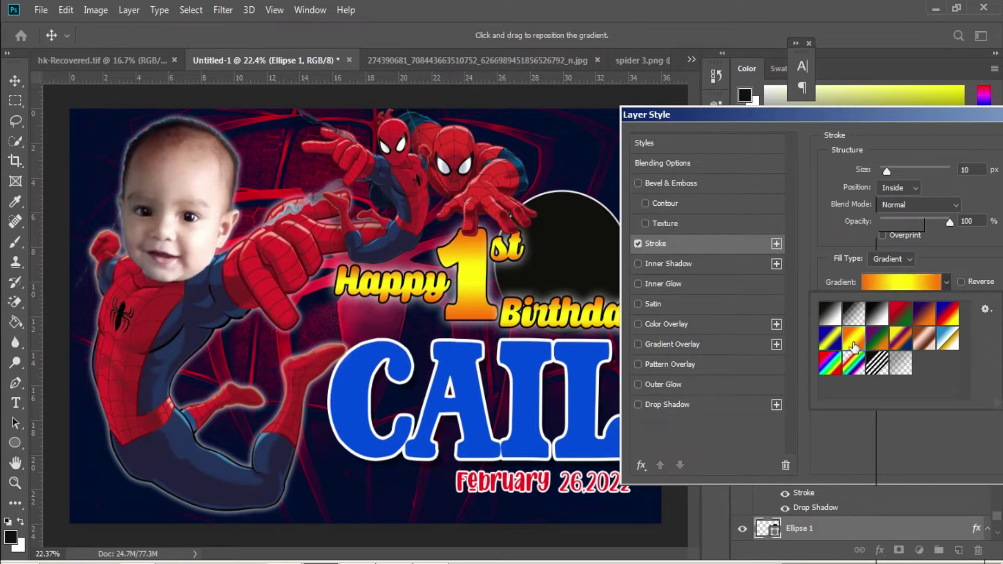
# Step: Set the ellipse's stroke position to Outside and its size to 32 px
pyautogui.click(891, 189)
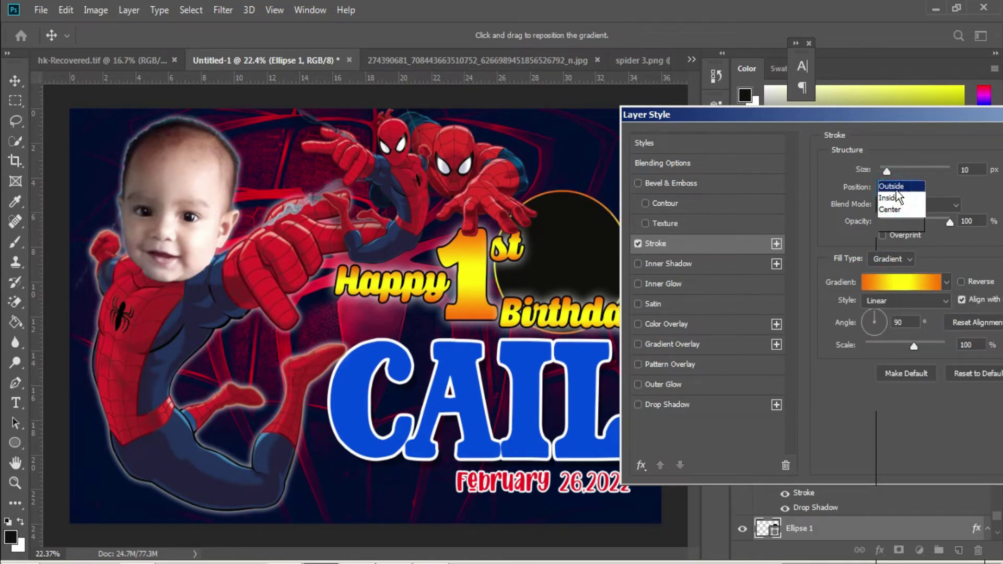
pyautogui.click(898, 187)
pyautogui.moveTo(909, 112); pyautogui.dragTo(316, 153)
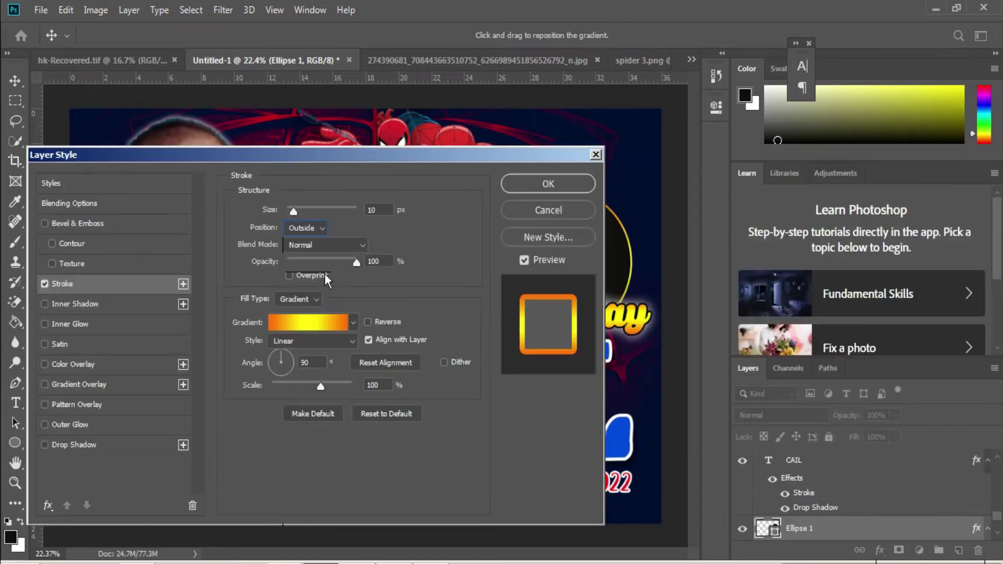
pyautogui.moveTo(433, 163); pyautogui.dragTo(502, 298)
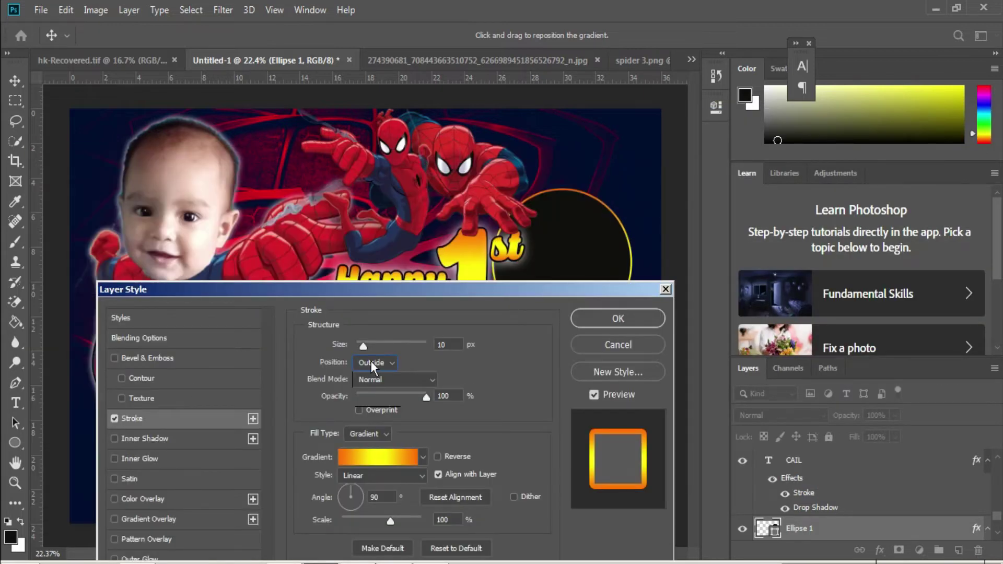
pyautogui.moveTo(362, 346); pyautogui.dragTo(369, 346)
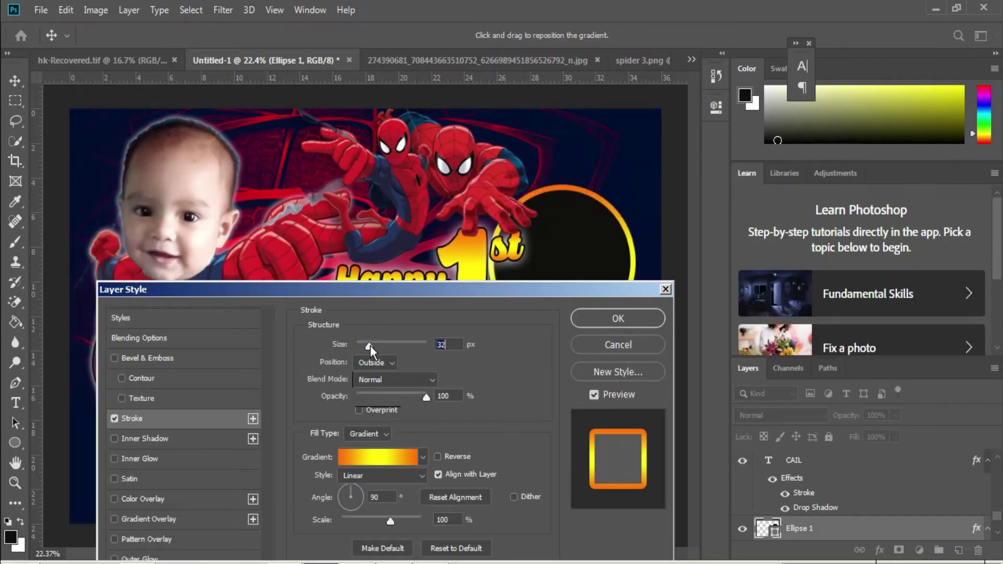
# Step: Change the stroke gradient to the blue-red-yellow preset and apply the layer style
pyautogui.click(422, 457)
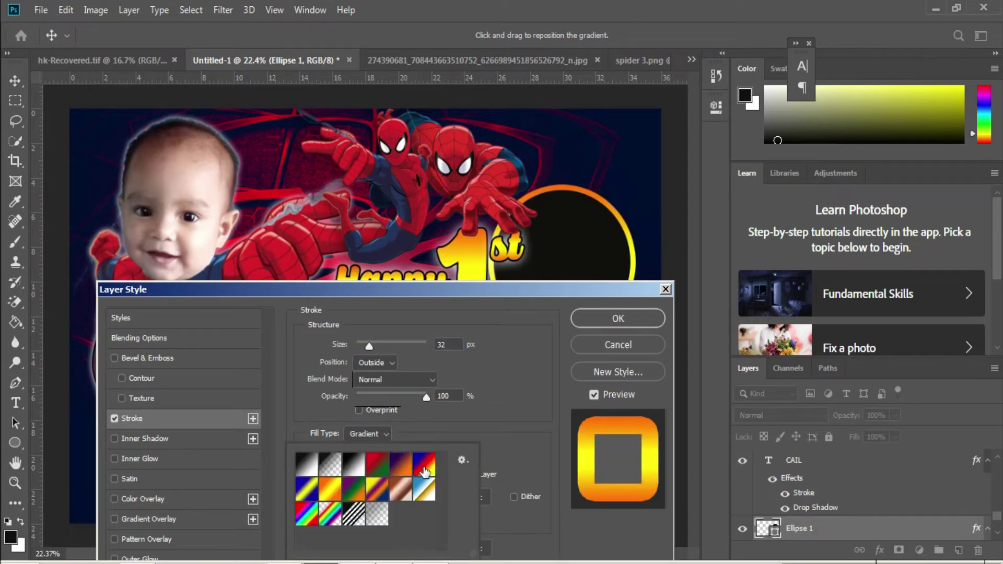
pyautogui.click(424, 470)
pyautogui.click(597, 317)
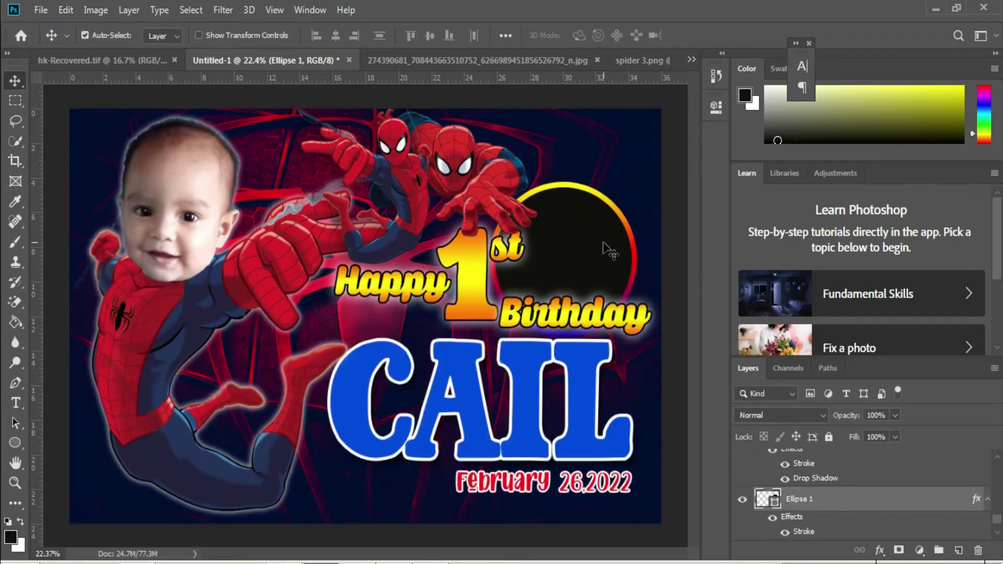
# Step: Scale the black circle to about 101% and move it up and right, beside the Spider-Man hand above Birthday
pyautogui.hotkey('ctrl', 't')
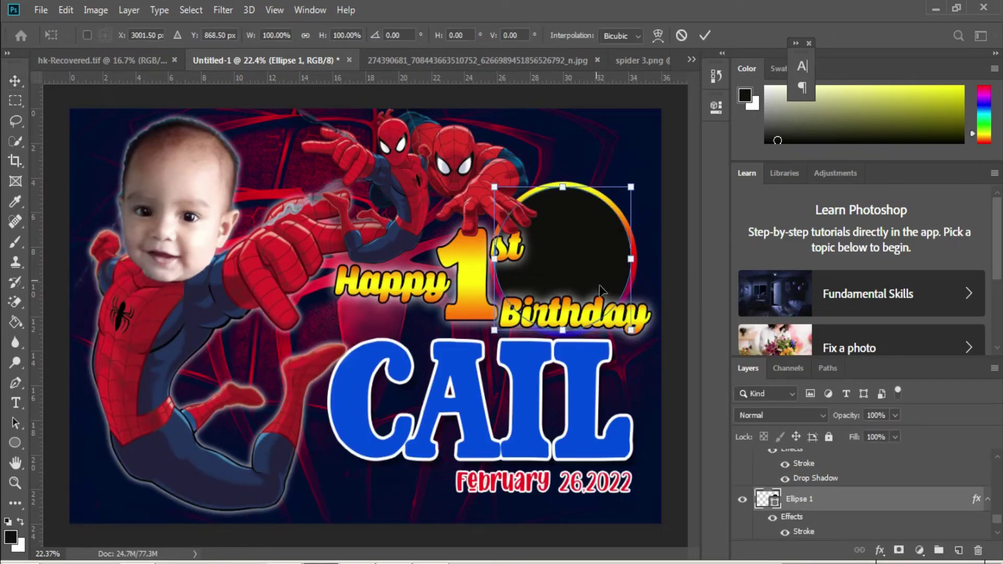
pyautogui.moveTo(630, 331); pyautogui.dragTo(599, 293)
pyautogui.moveTo(619, 202); pyautogui.dragTo(656, 174)
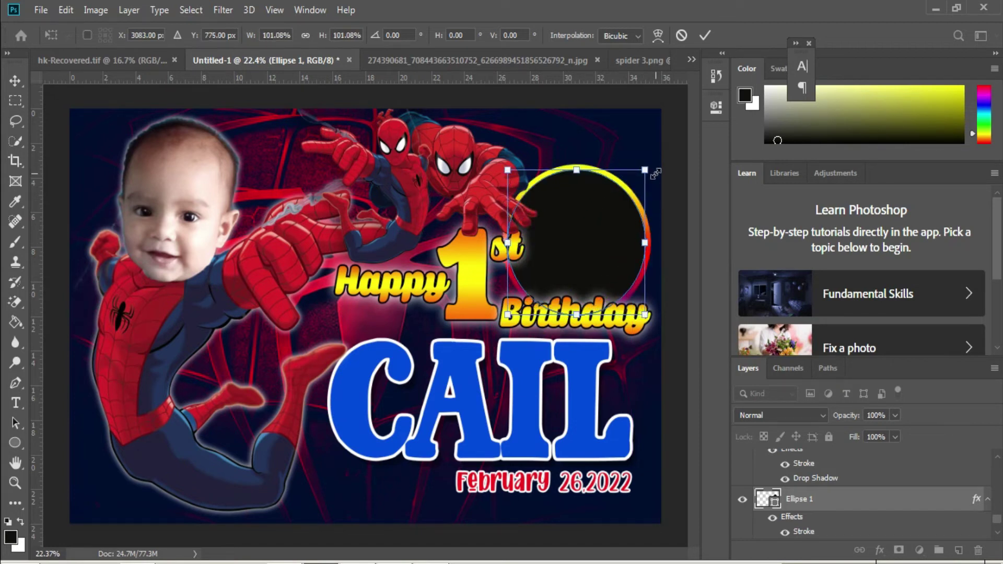
pyautogui.hotkey('shift', 'Right')
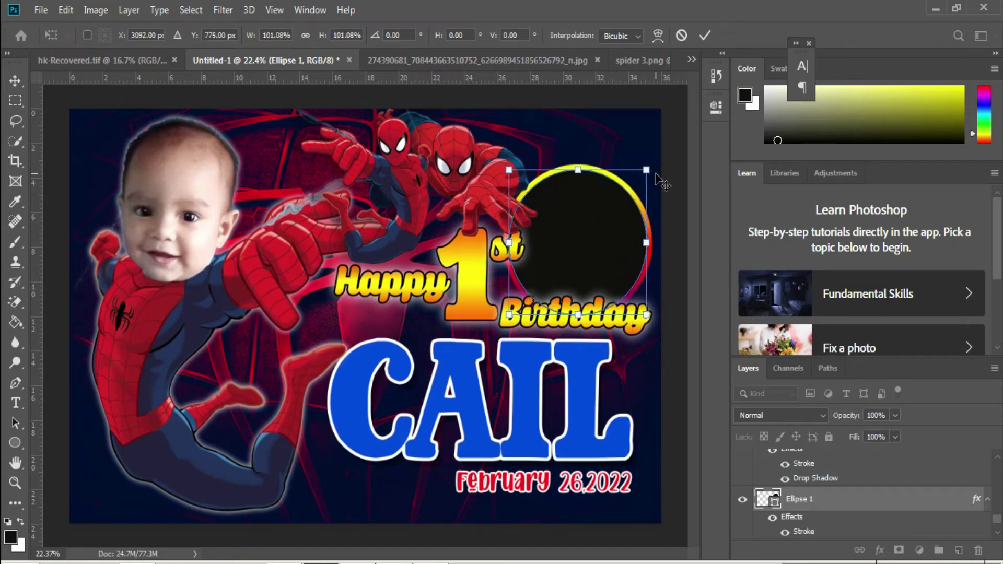
pyautogui.press('Return')
pyautogui.click(621, 243)
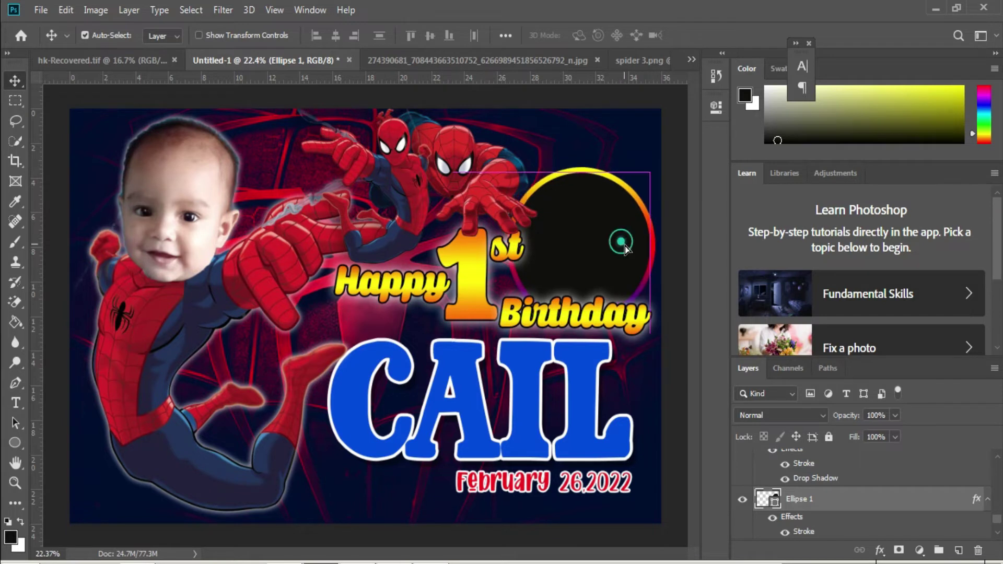
# Step: Duplicate the circle above the body and name layers, and fit a smaller copy between the Spider-Man's fist and the name's first letter
pyautogui.moveTo(623, 242); pyautogui.dragTo(355, 400)
pyautogui.moveTo(882, 504); pyautogui.dragTo(832, 525)
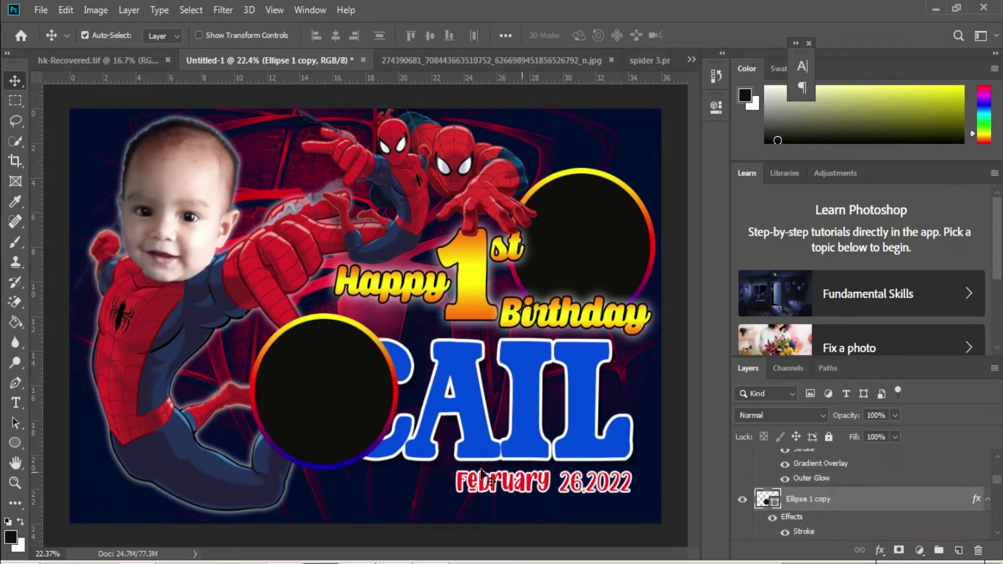
pyautogui.hotkey('ctrl', 't')
pyautogui.moveTo(395, 323); pyautogui.dragTo(351, 368)
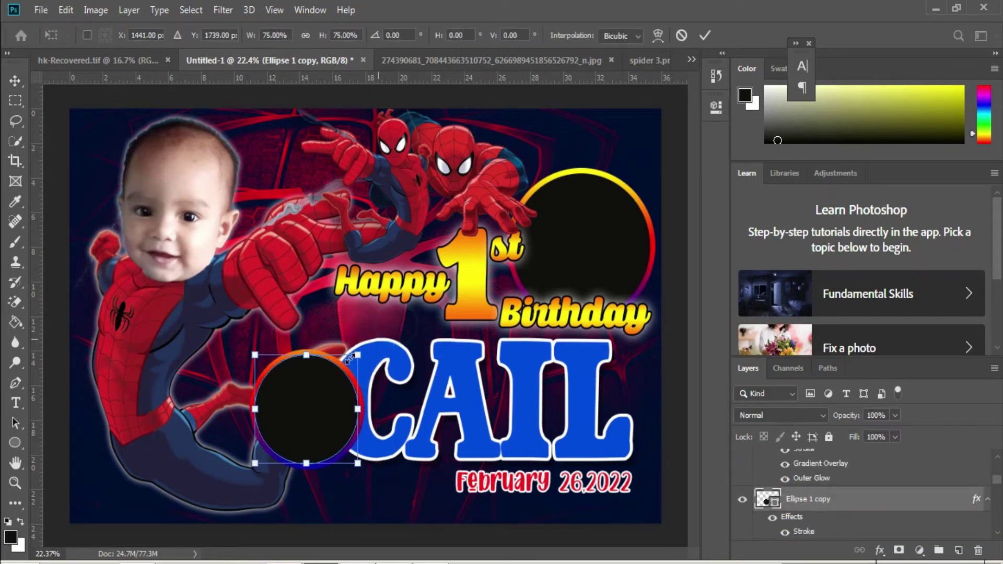
pyautogui.moveTo(324, 423); pyautogui.dragTo(320, 358)
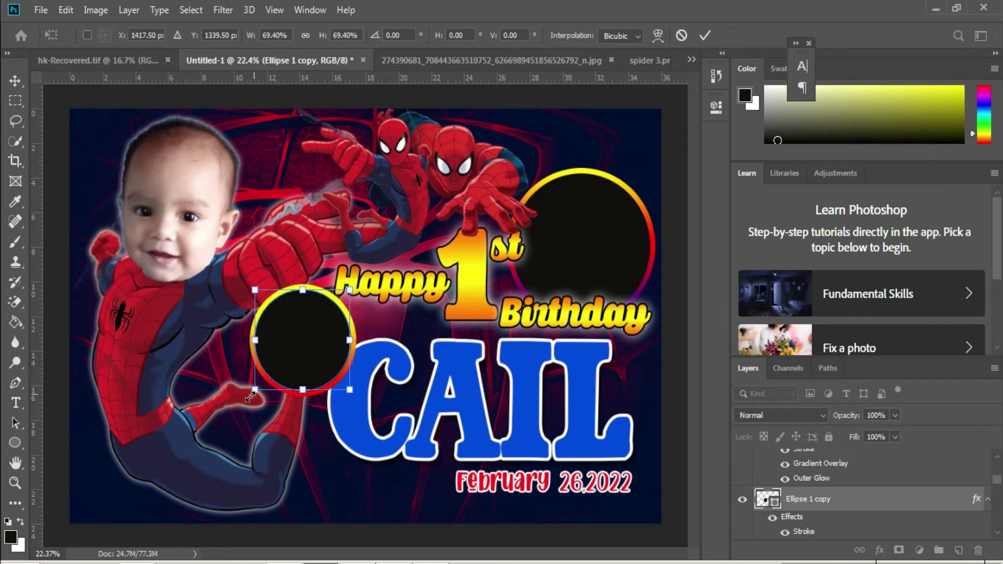
pyautogui.moveTo(250, 396); pyautogui.dragTo(247, 398)
pyautogui.press('Return')
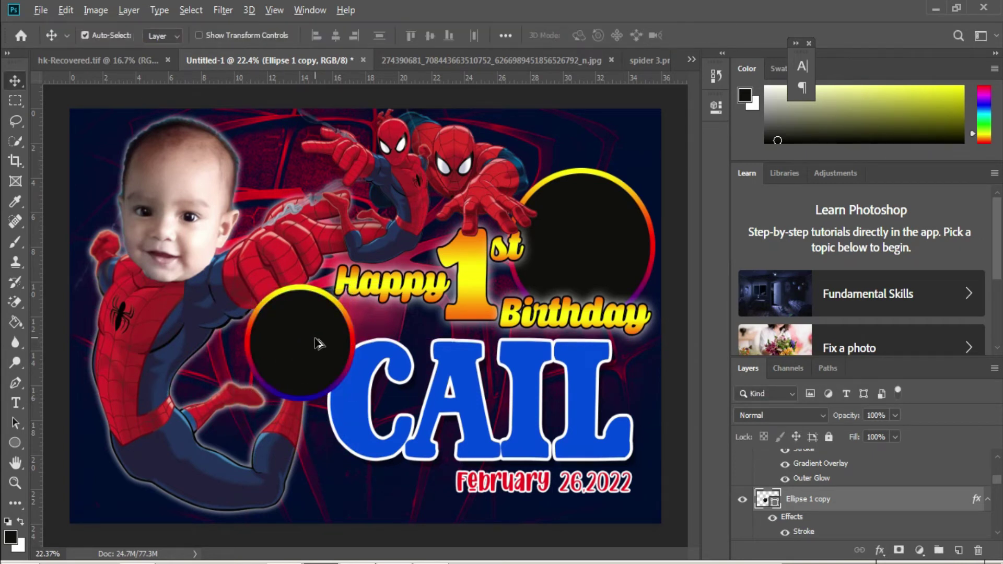
# Step: Duplicate the small circle below itself over the Spider-Man's legs and enlarge the copy to about 122%
pyautogui.moveTo(316, 343); pyautogui.dragTo(295, 435)
pyautogui.hotkey('ctrl', 't')
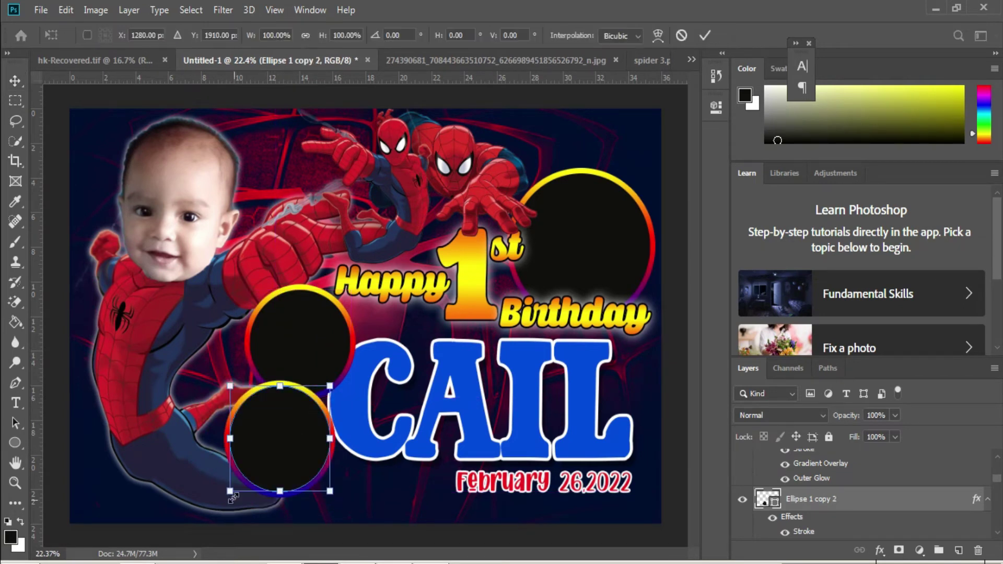
pyautogui.moveTo(229, 491); pyautogui.dragTo(208, 514)
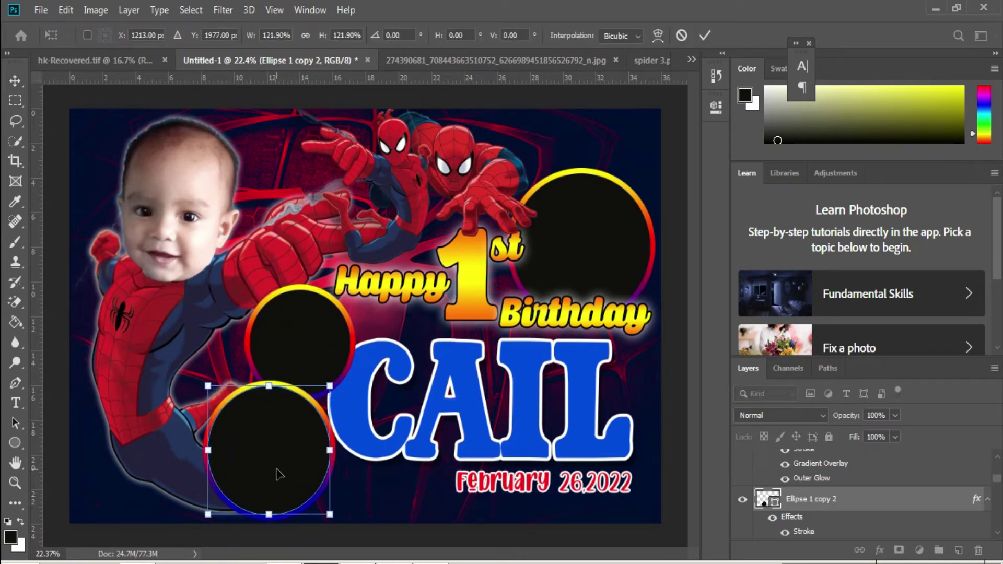
# Step: Nudge the enlarged lower circle up and slightly left to X 1209 px, Y 1950 px
pyautogui.press('Up')
pyautogui.press('Up')
pyautogui.press('Up')
pyautogui.press('Up')
pyautogui.press('Up')
pyautogui.press('Up')
pyautogui.press('Up')
pyautogui.press('Up')
pyautogui.press('Up')
pyautogui.press('Up')
pyautogui.press('Up')
pyautogui.press('Up')
pyautogui.press('Up')
pyautogui.press('Up')
pyautogui.press('Up')
pyautogui.press('Up')
pyautogui.press('Up')
pyautogui.press('Up')
pyautogui.press('Up')
pyautogui.press('Up')
pyautogui.press('Left')
pyautogui.press('Left')
pyautogui.press('Left')
pyautogui.press('Left')
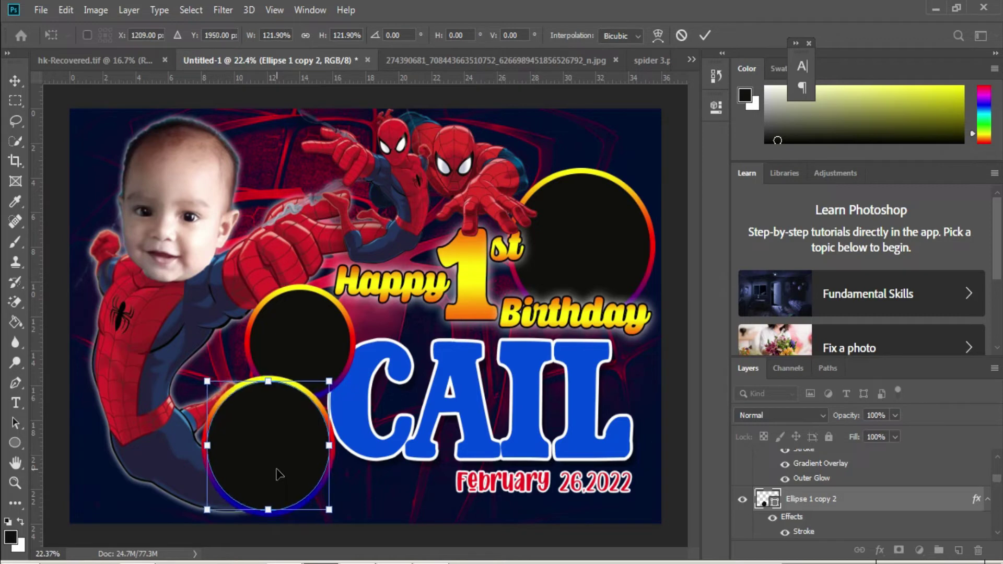
pyautogui.press('Return')
pyautogui.scroll(-2, 569, 293)
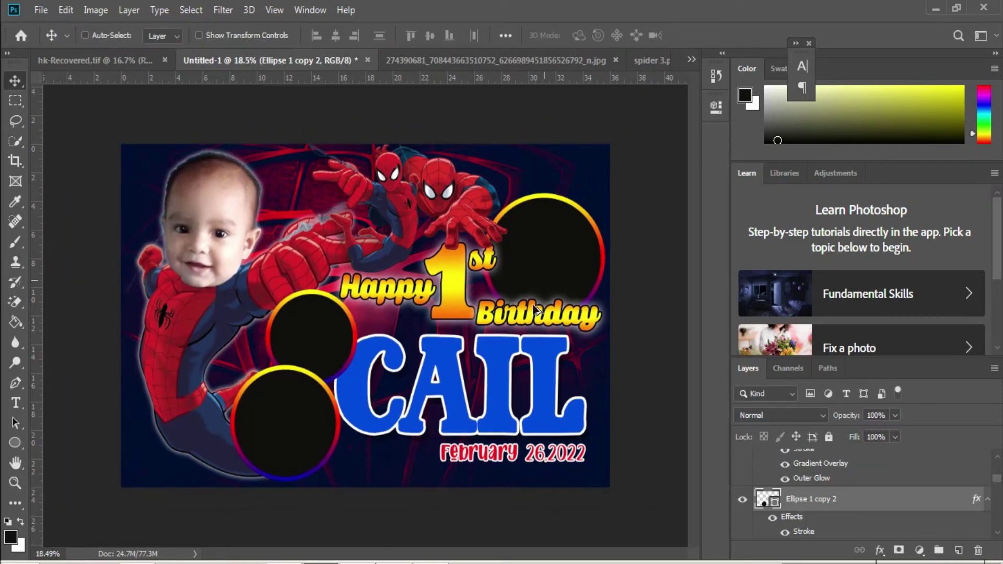
# Step: Place the baby photo whose file name starts with 274459879 directly above the circle beside Birthday
pyautogui.scroll(1, 509, 363)
pyautogui.rightClick(551, 230)
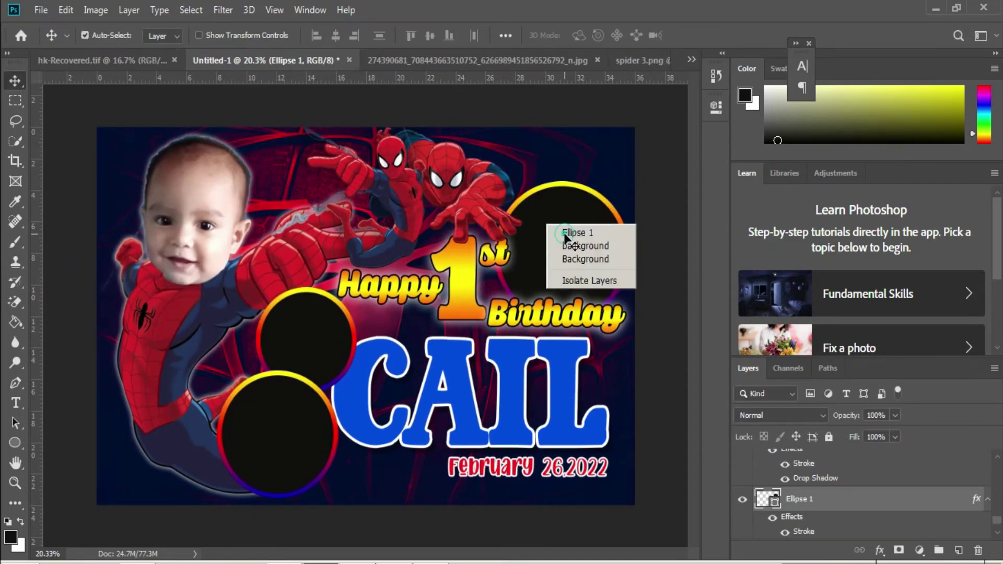
pyautogui.click(564, 230)
pyautogui.click(41, 10)
pyautogui.click(73, 261)
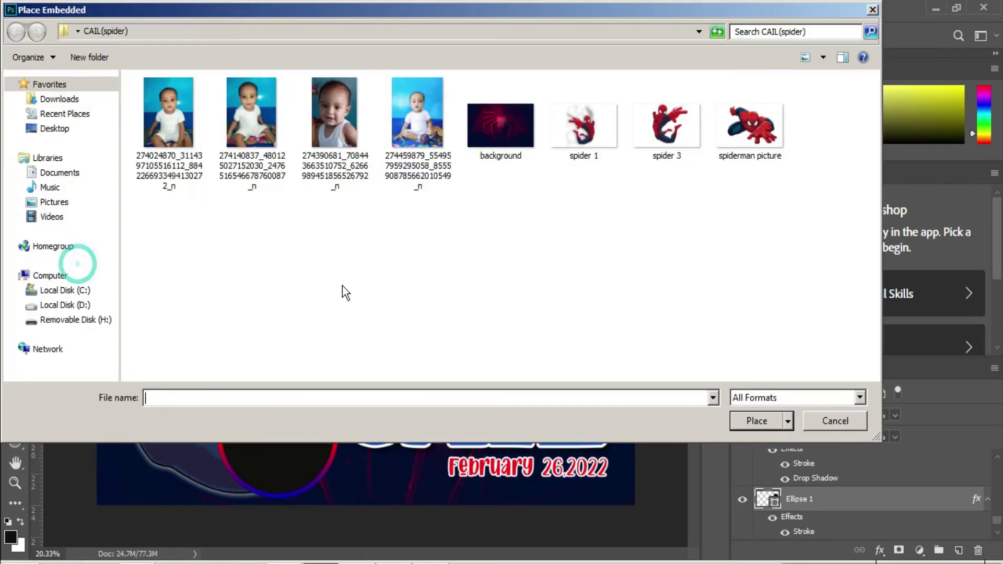
pyautogui.doubleClick(422, 125)
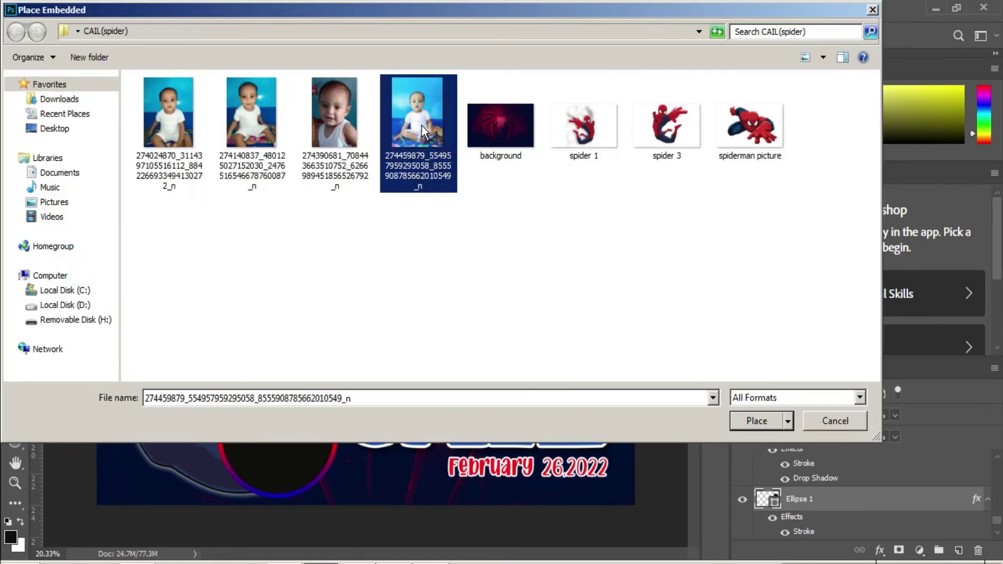
# Step: Fit the placed photo over the circle beside Birthday, clip it to the circle and shift it slightly left and down
pyautogui.moveTo(376, 293); pyautogui.dragTo(573, 143)
pyautogui.moveTo(648, 126); pyautogui.dragTo(659, 135)
pyautogui.press('Return')
pyautogui.hotkey('ctrl', 'alt', 'g')
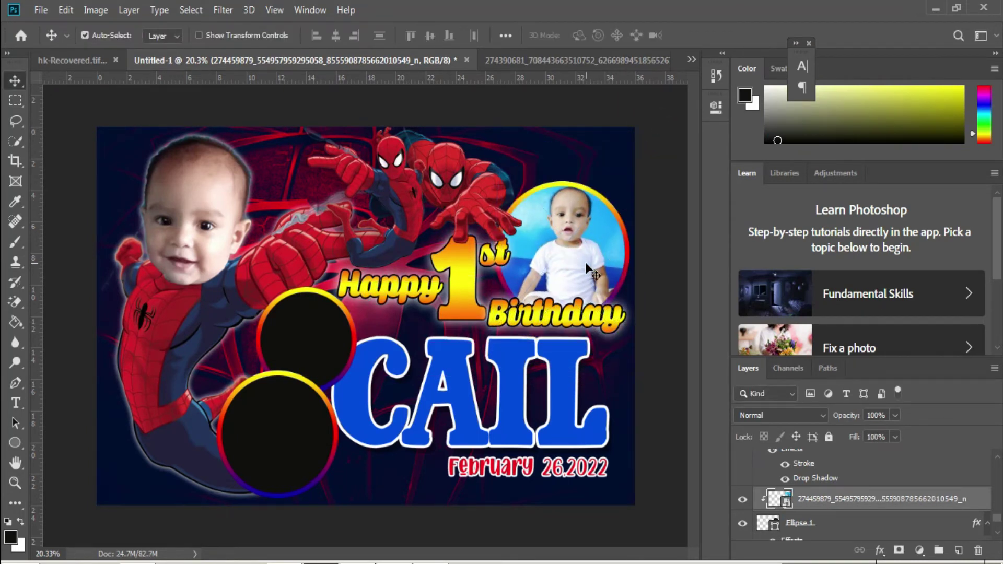
pyautogui.moveTo(585, 262); pyautogui.dragTo(579, 270)
# Step: Place the baby photo whose file name starts with 274140837 directly above the small circle next to the name
pyautogui.rightClick(292, 331)
pyautogui.click(309, 335)
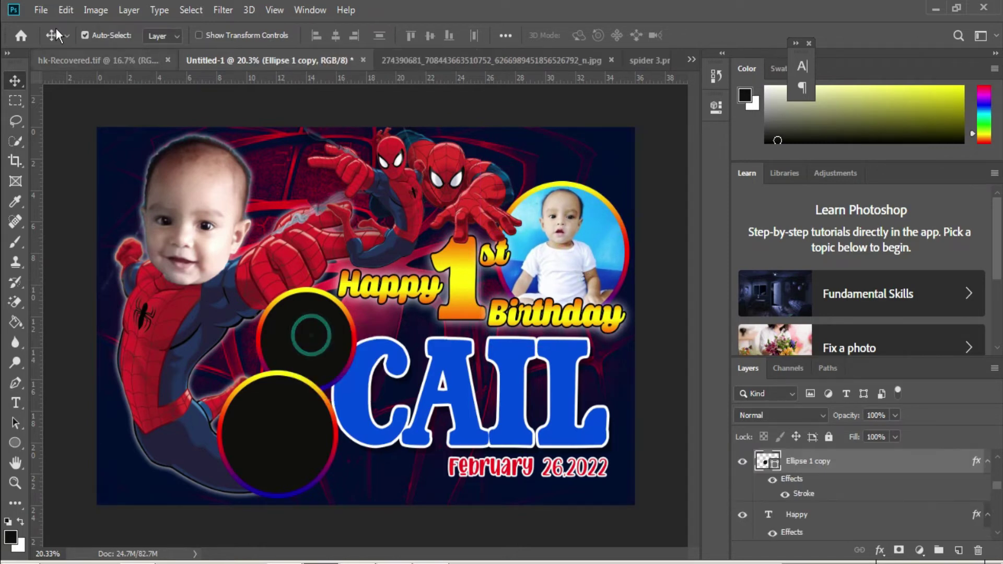
pyautogui.click(41, 10)
pyautogui.click(112, 262)
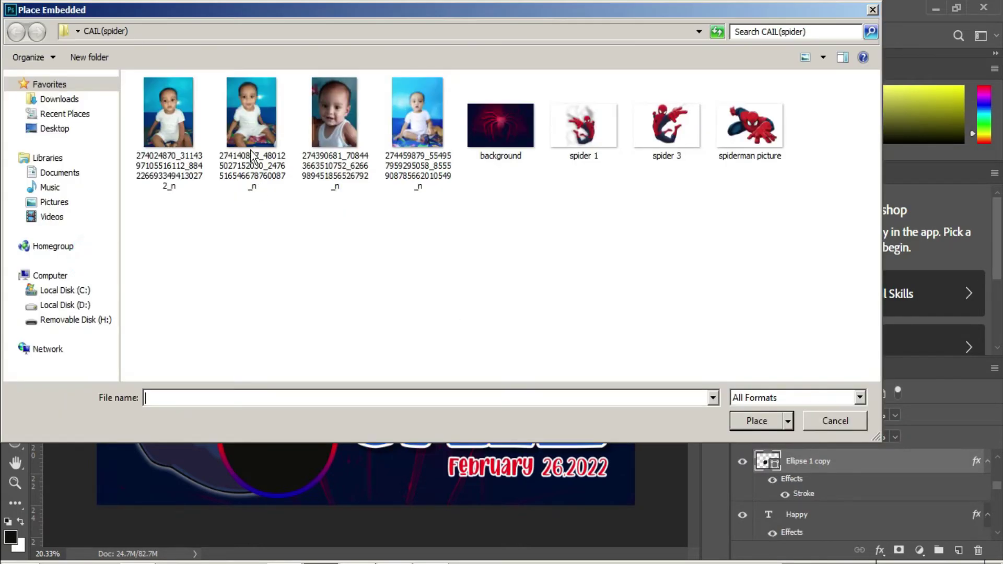
pyautogui.doubleClick(248, 122)
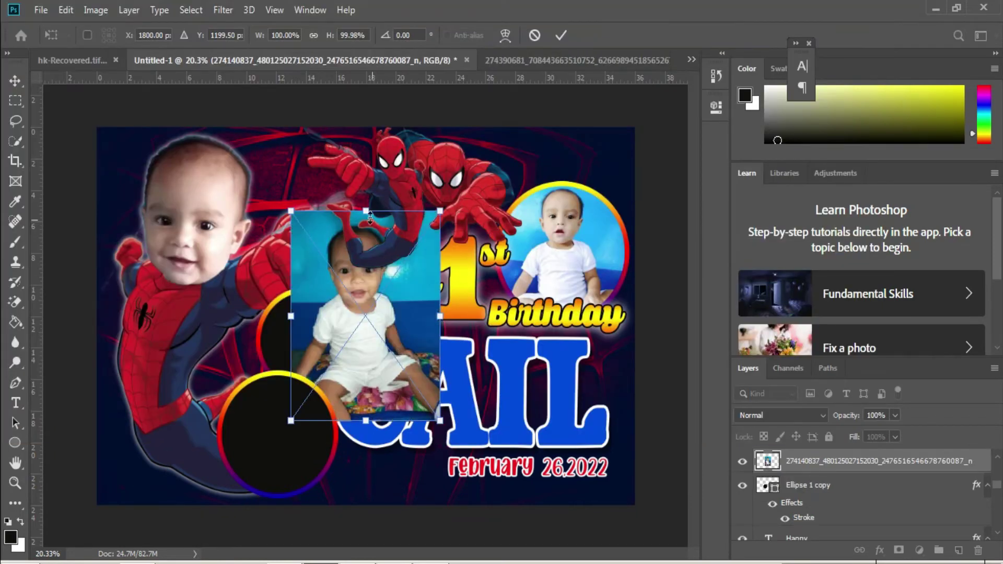
# Step: Scale the photo to about 69% over the small circle, clip it to that circle and shift it slightly down
pyautogui.moveTo(371, 260); pyautogui.dragTo(365, 279)
pyautogui.moveTo(365, 340); pyautogui.dragTo(310, 343)
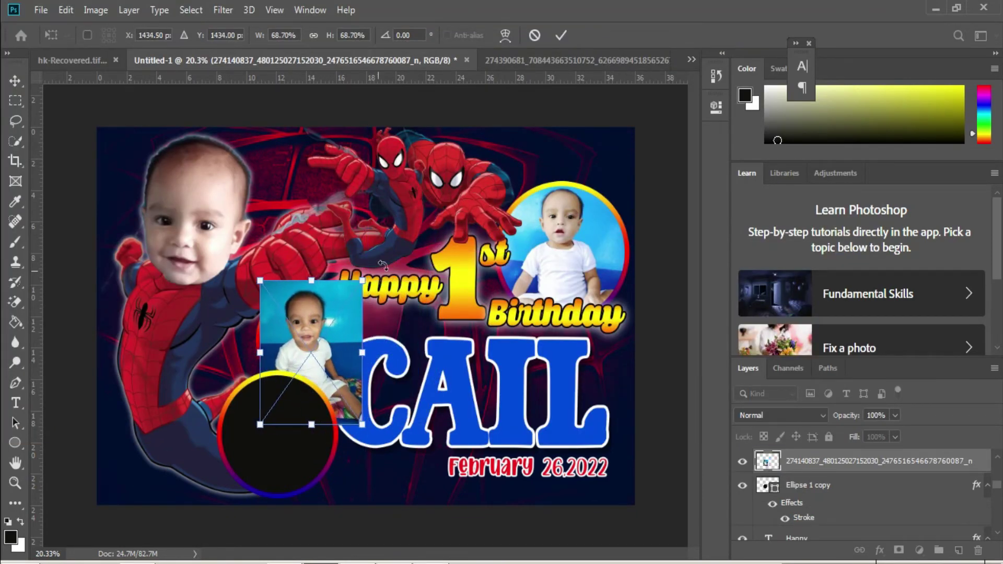
pyautogui.moveTo(383, 265); pyautogui.dragTo(390, 272)
pyautogui.press('Return')
pyautogui.hotkey('ctrl', 'alt', 'g')
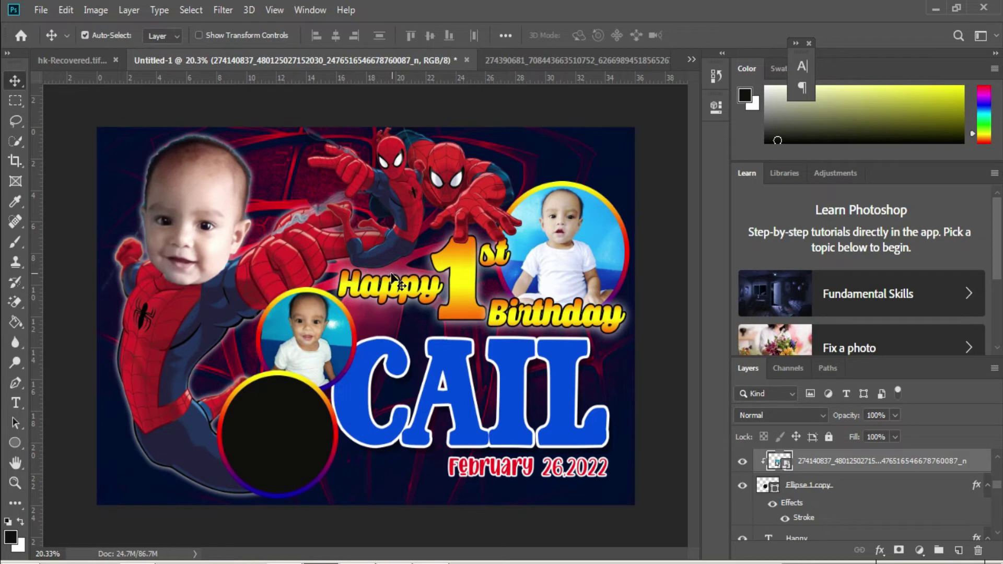
pyautogui.moveTo(324, 356); pyautogui.dragTo(324, 364)
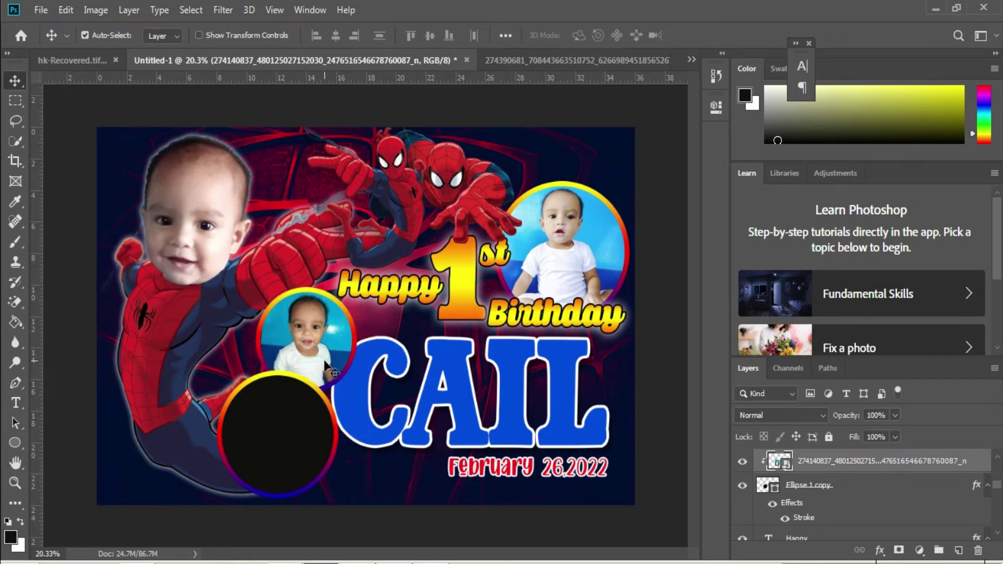
# Step: Brighten the photo in the small circle with a Brightness/Contrast adjustment
pyautogui.click(125, 11)
pyautogui.moveTo(86, 10)
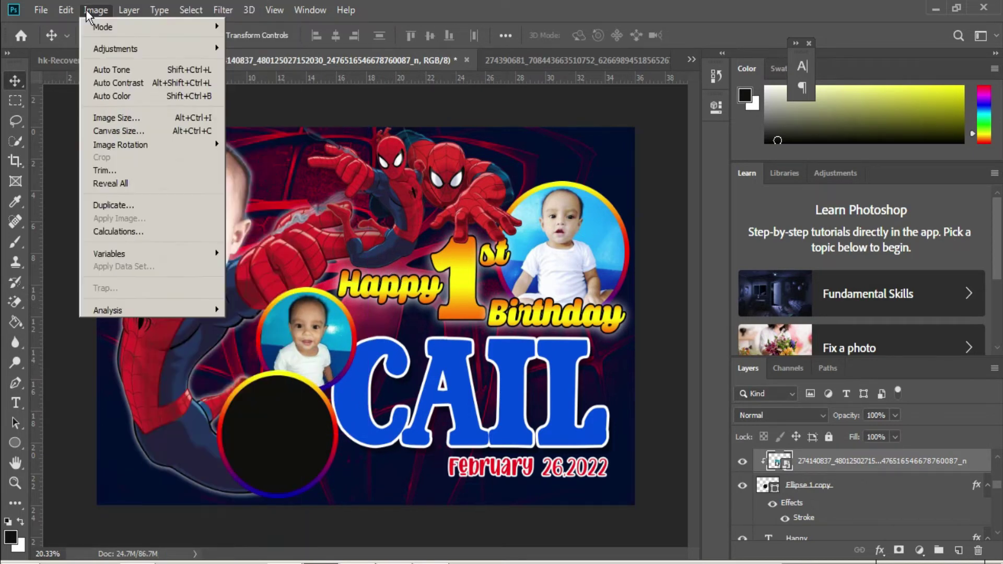
pyautogui.moveTo(119, 51)
pyautogui.click(246, 49)
pyautogui.press('Return')
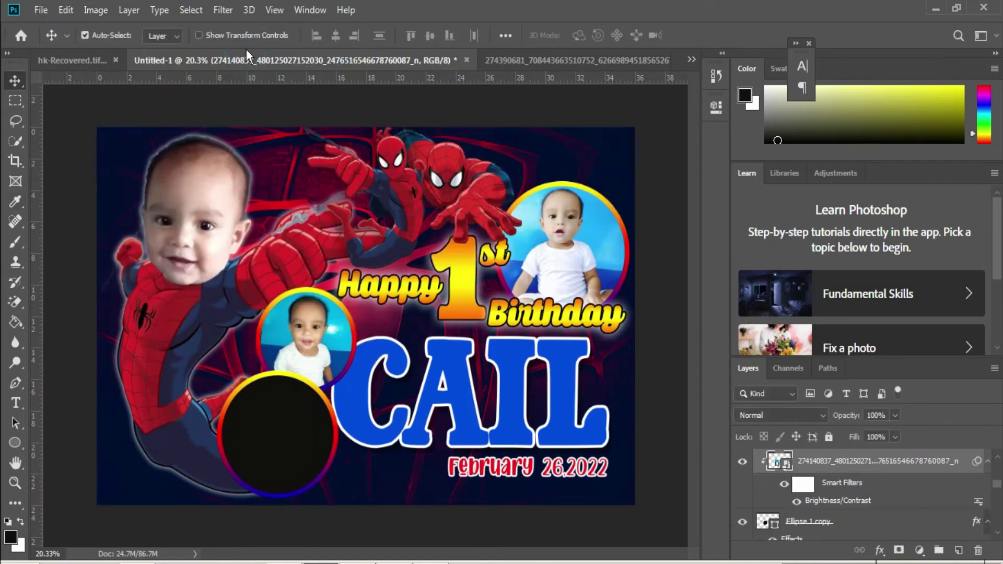
# Step: Place the baby photo whose file name starts with 274024870 directly above the lower circle over the Spider-Man's legs
pyautogui.click(272, 413)
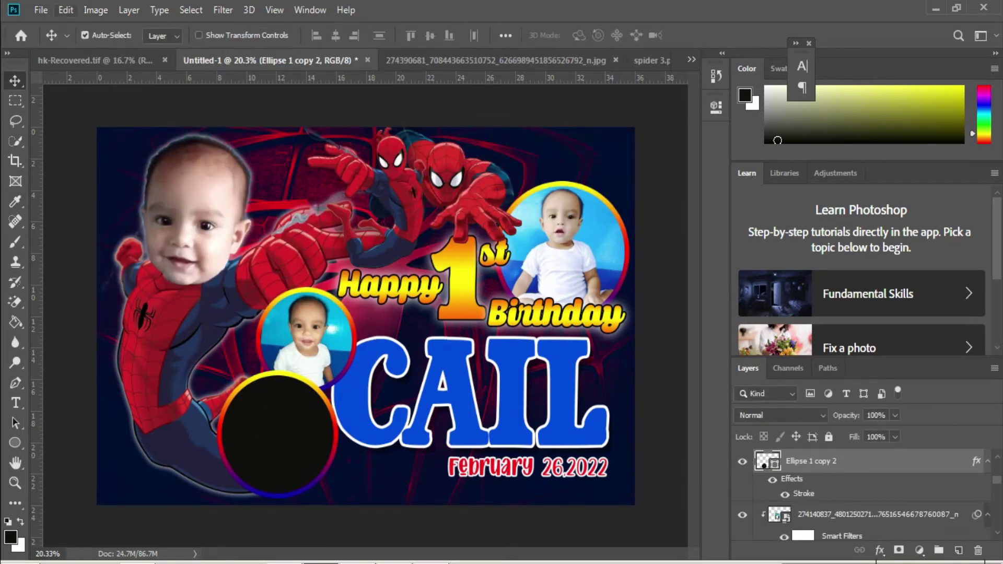
pyautogui.click(41, 9)
pyautogui.click(106, 263)
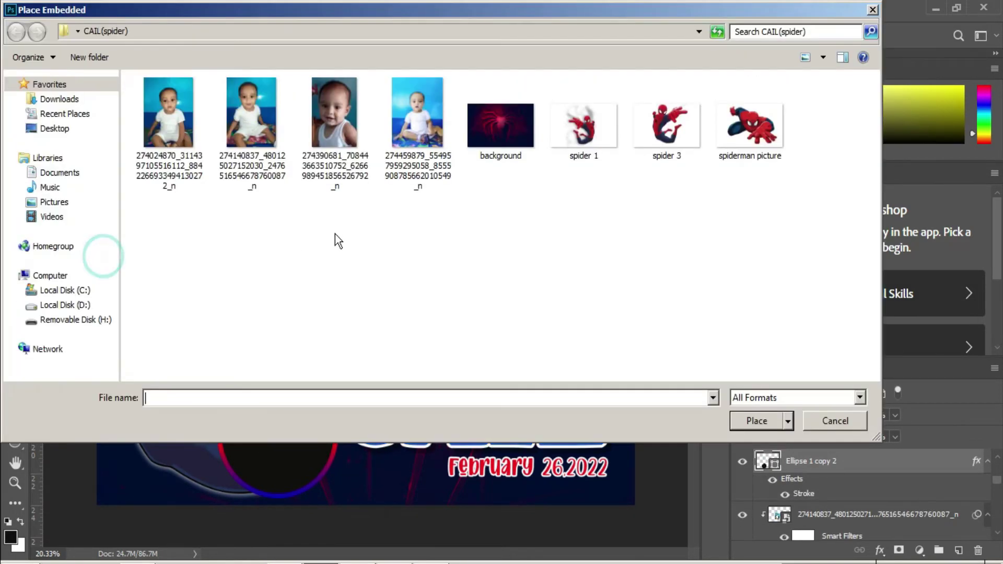
pyautogui.doubleClick(177, 124)
# Step: Fit the photo over the lower circle at about 78%, clip it to the circle and nudge it left and down
pyautogui.moveTo(359, 211); pyautogui.dragTo(278, 371)
pyautogui.moveTo(324, 436); pyautogui.dragTo(336, 437)
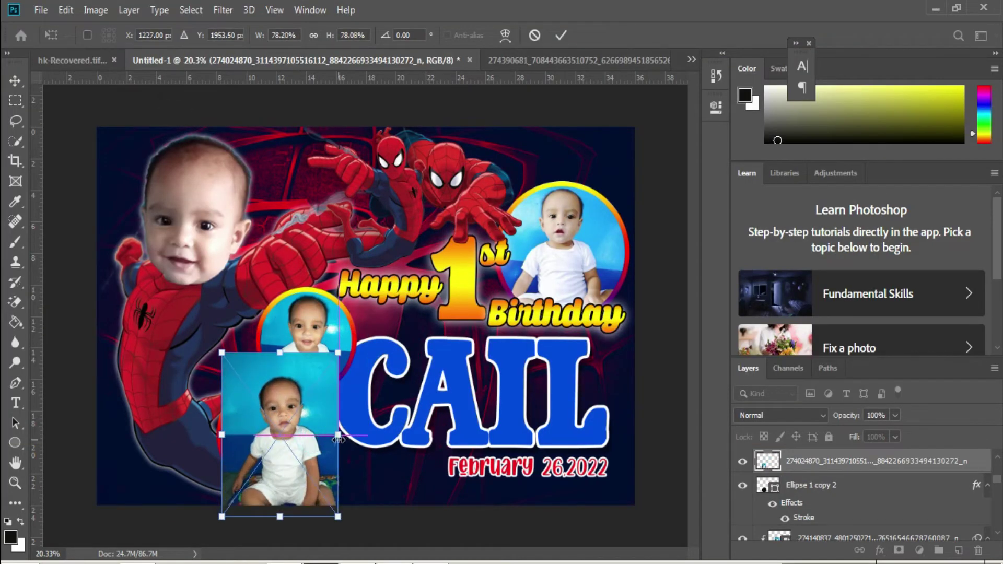
pyautogui.press('Return')
pyautogui.hotkey('ctrl', 'alt', 'g')
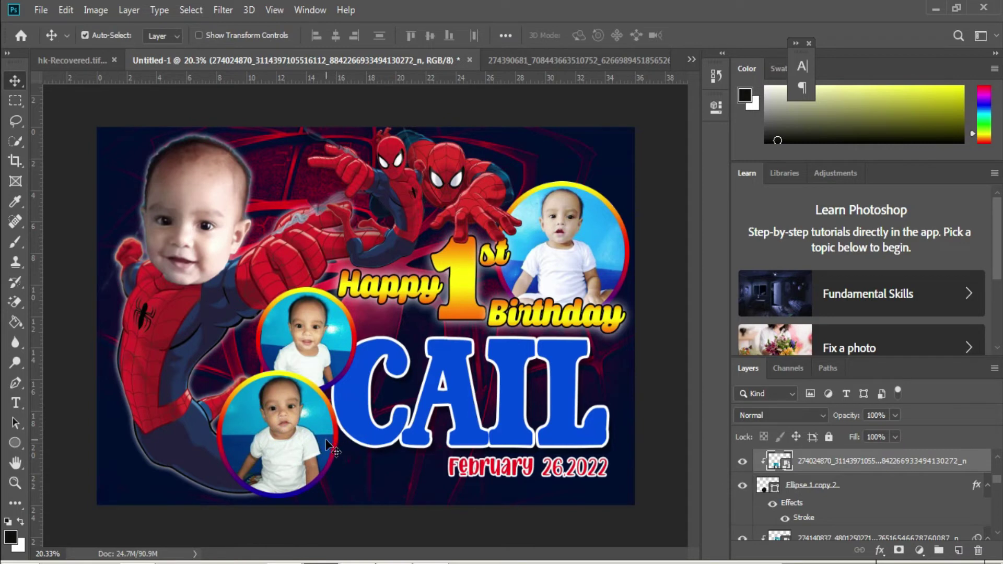
pyautogui.hotkey('shift', 'Left')
pyautogui.hotkey('shift', 'Left')
pyautogui.hotkey('shift', 'Down')
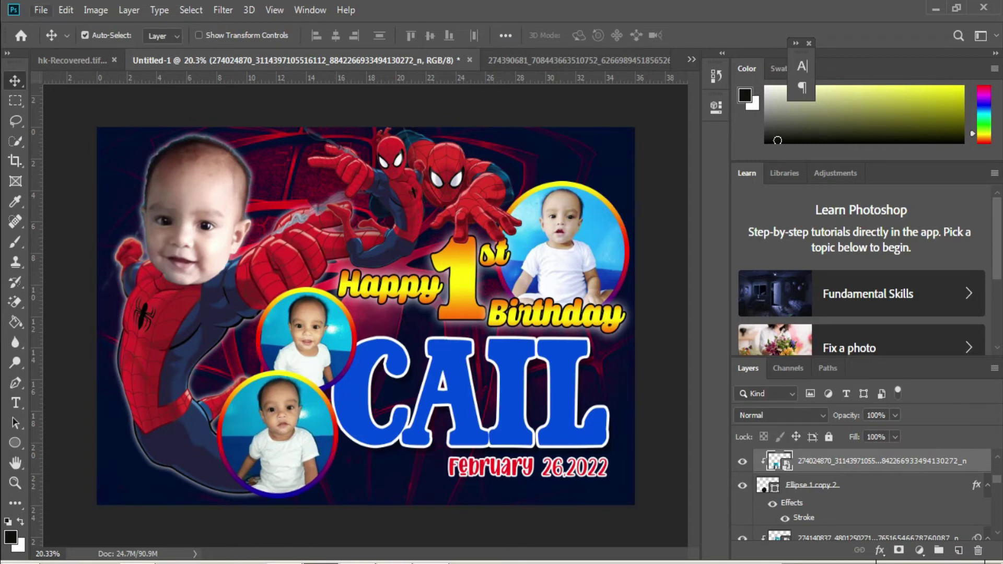
# Step: Apply a Brightness/Contrast adjustment with brightness 20 to the photo in the lower circle
pyautogui.click(96, 10)
pyautogui.moveTo(112, 47)
pyautogui.click(254, 46)
pyautogui.write('20')
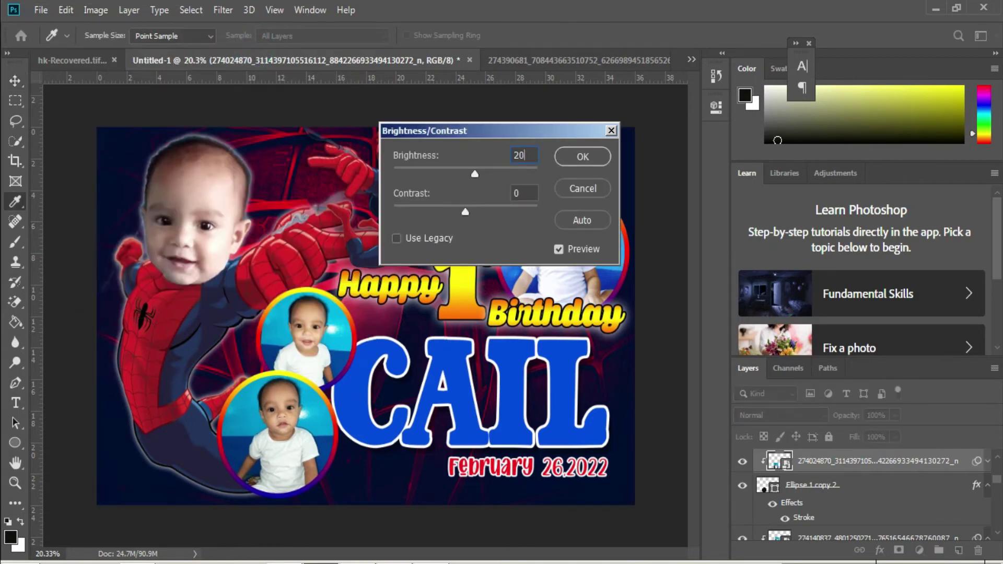
pyautogui.press('Return')
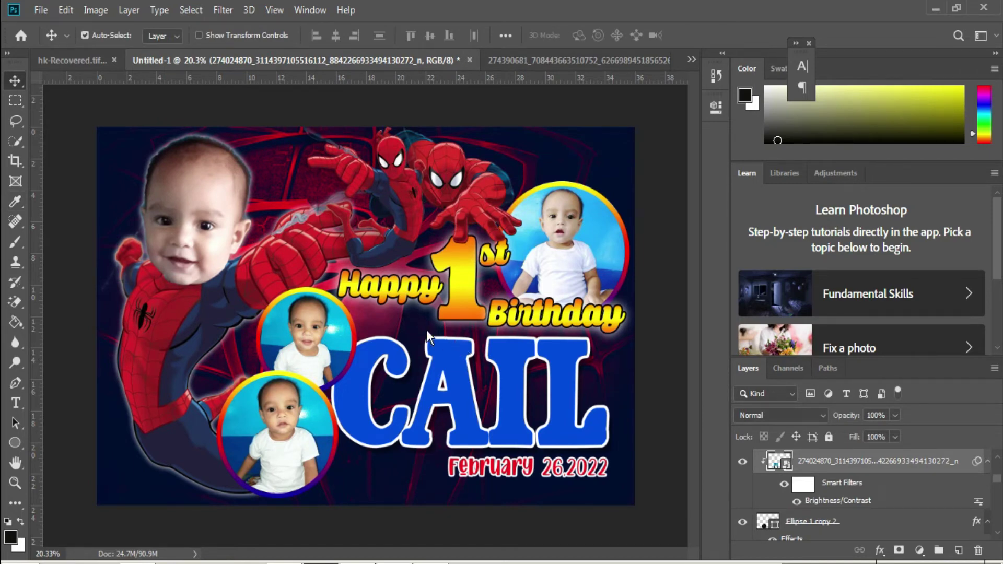
# Step: Save the document as SPIDERMAN Theme in TIFF format with no image compression and RLE layer compression
pyautogui.hotkey('ctrl', 's')
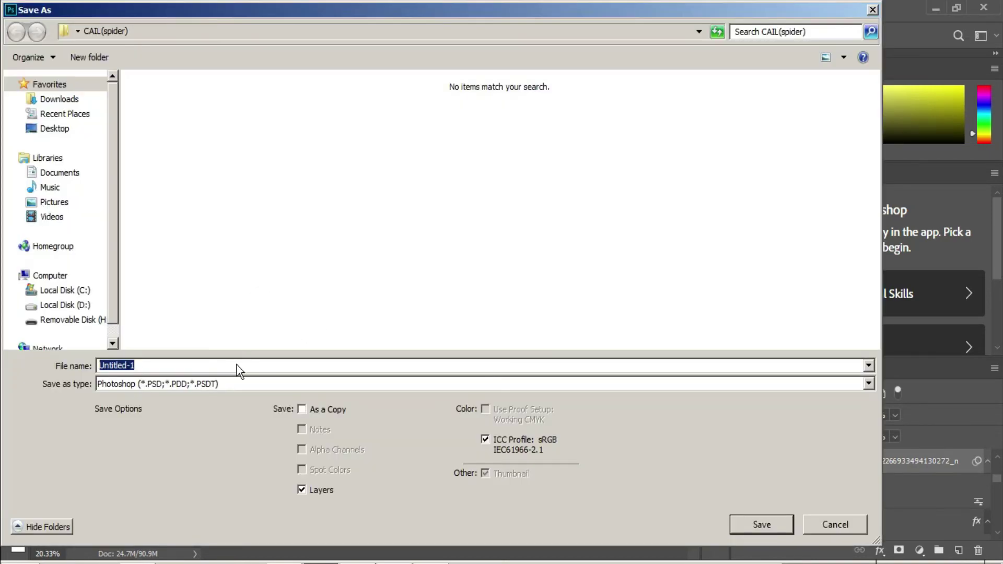
pyautogui.write('SPIDE')
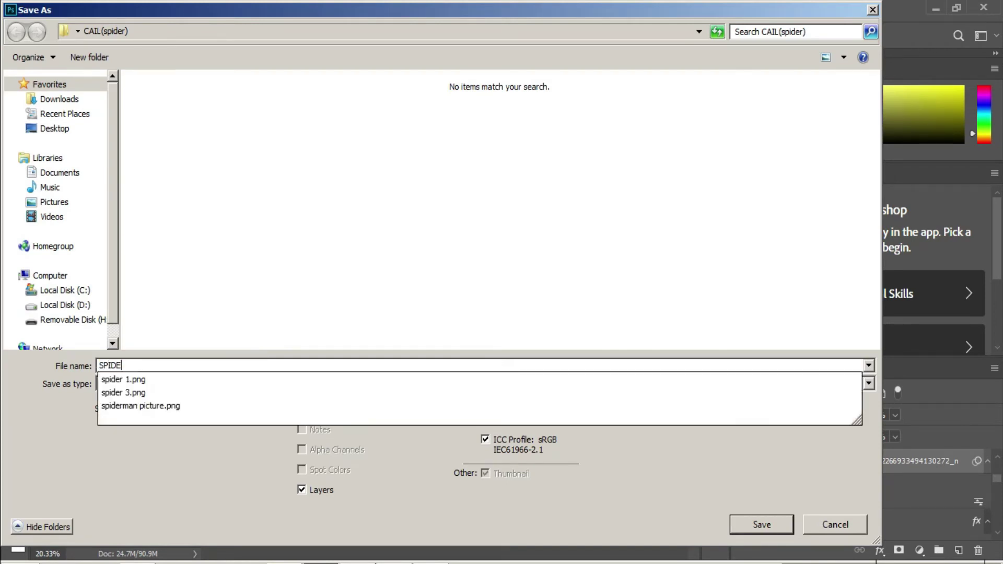
pyautogui.write('RMAN T')
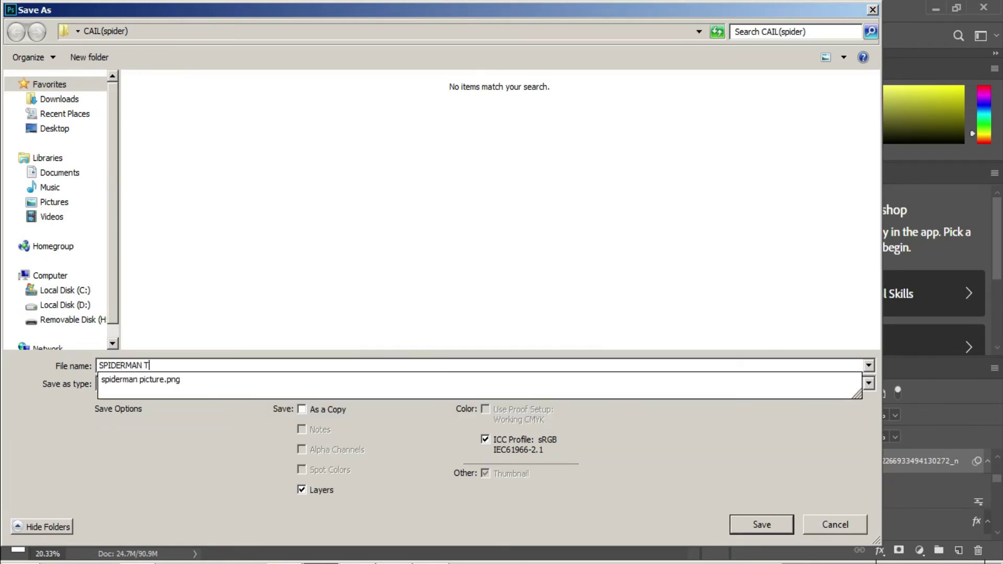
pyautogui.write('heme')
pyautogui.click(143, 385)
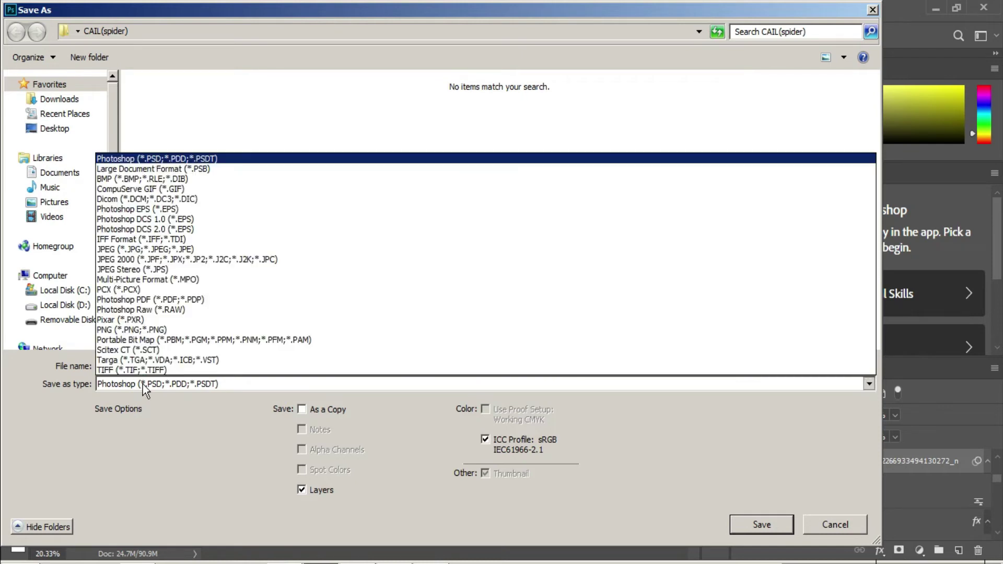
pyautogui.click(157, 376)
pyautogui.click(762, 525)
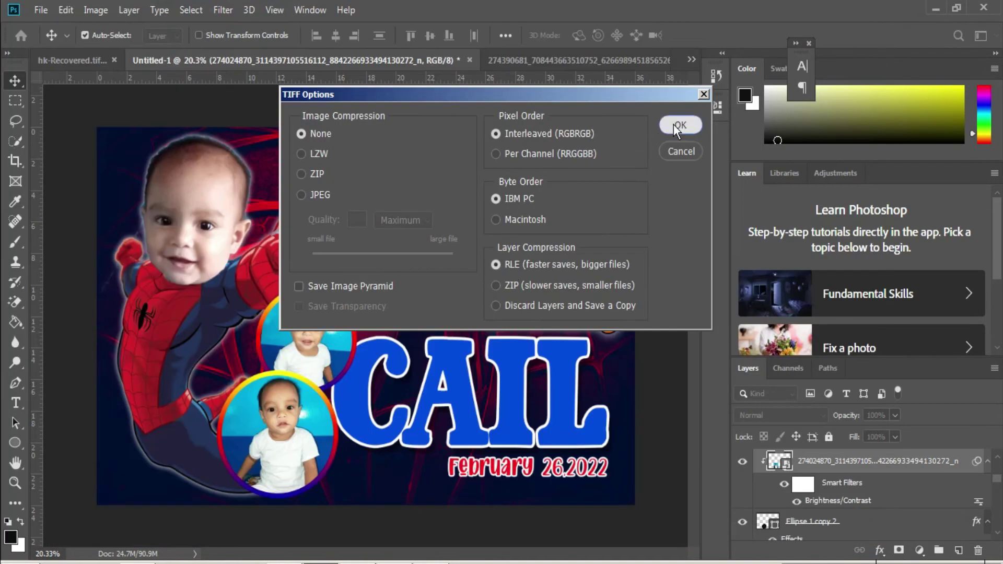
pyautogui.click(678, 126)
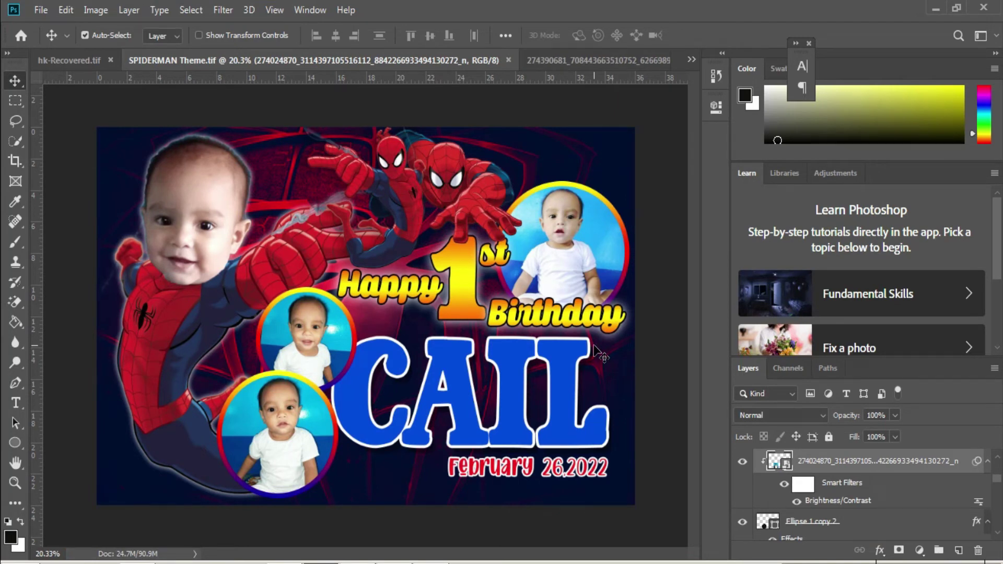
# Step: Draw a white ellipse of about 2349 × 1017 px over the name's lower half, directly above its layer, and clip it to the text
pyautogui.rightClick(458, 403)
pyautogui.click(483, 413)
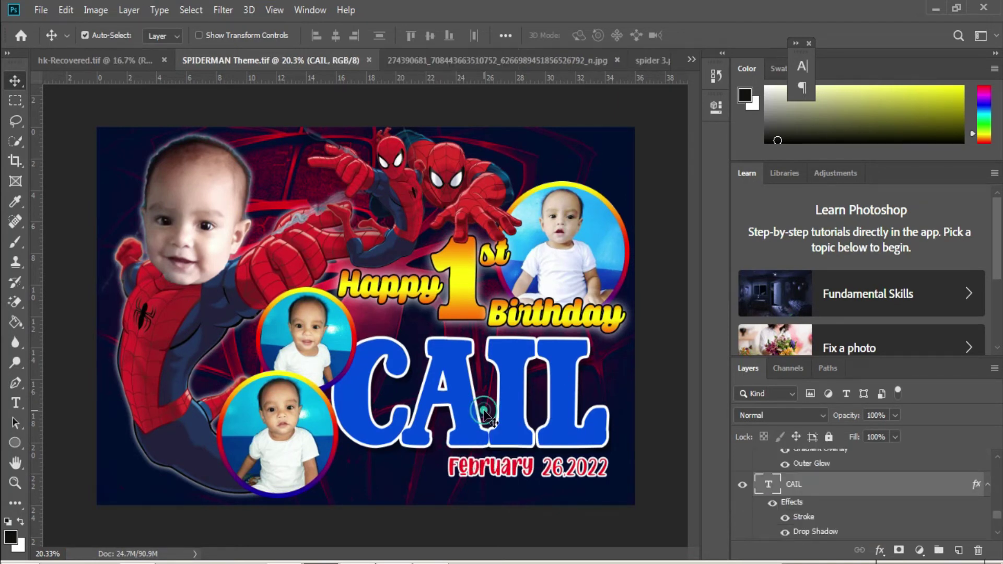
pyautogui.click(14, 443)
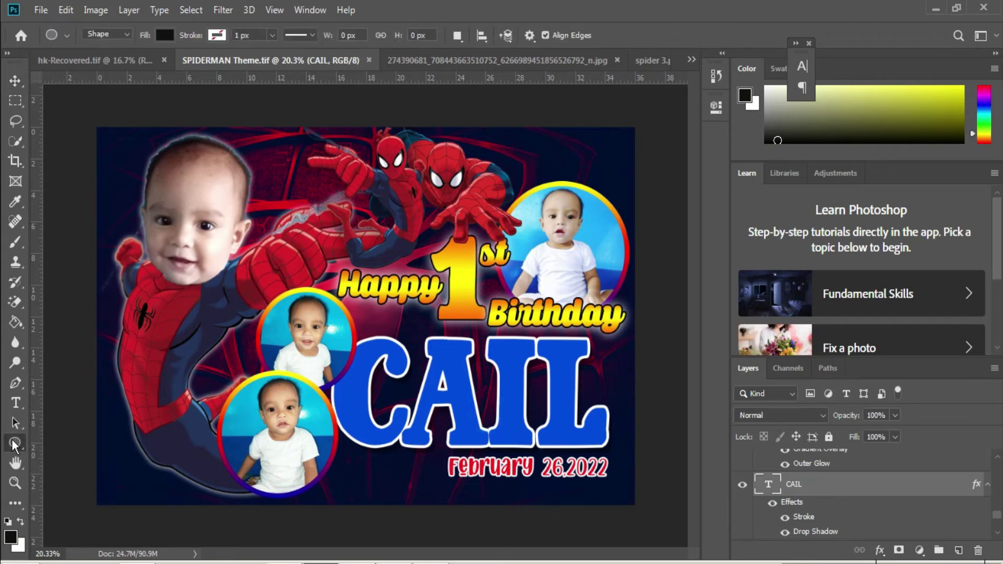
pyautogui.click(74, 472)
pyautogui.click(164, 35)
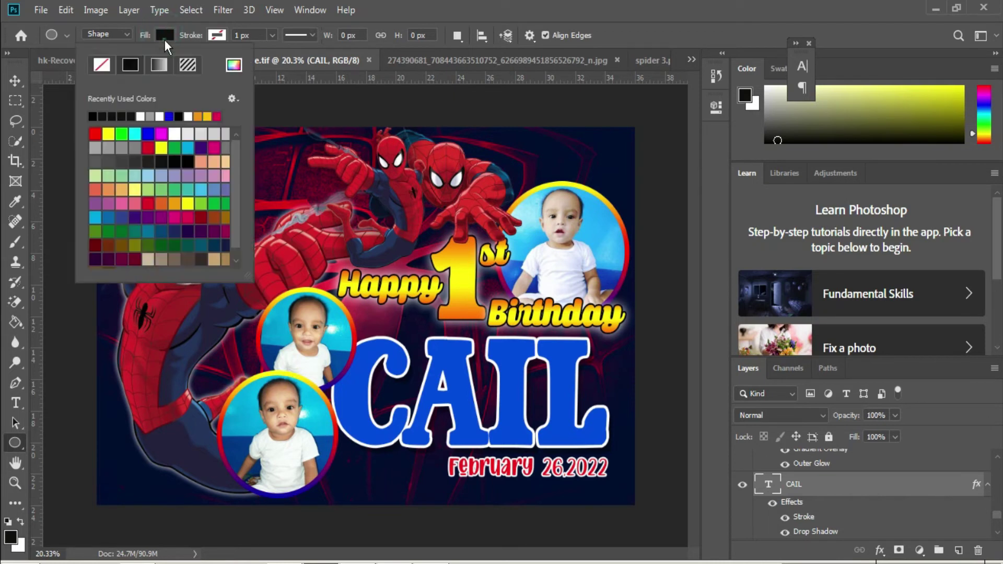
pyautogui.click(174, 134)
pyautogui.click(308, 388)
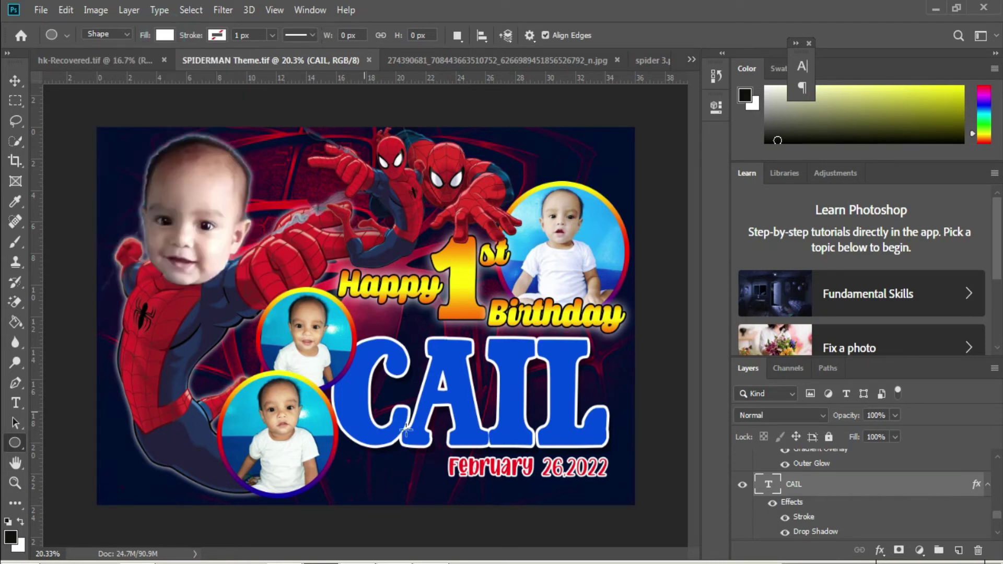
pyautogui.moveTo(305, 386); pyautogui.dragTo(654, 541)
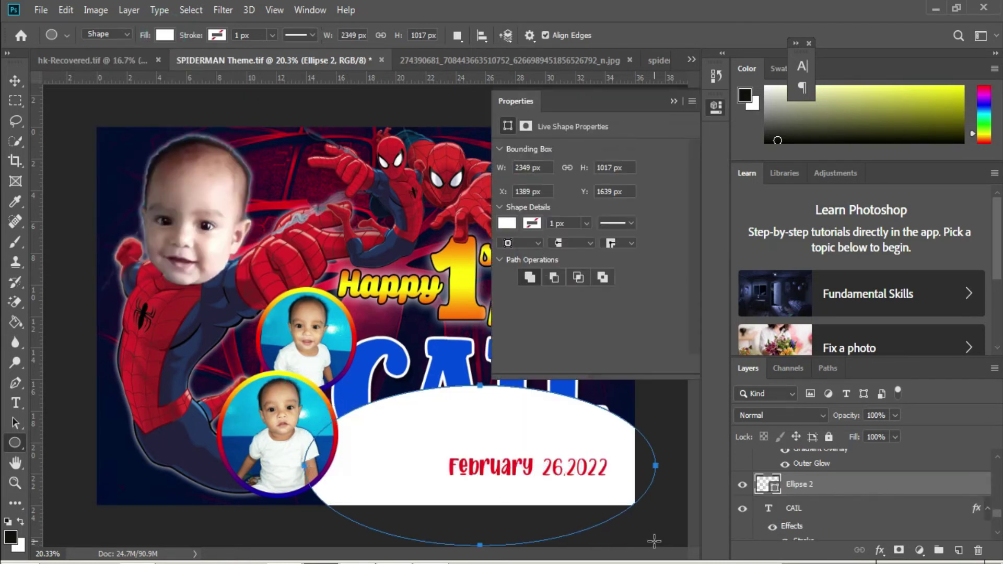
pyautogui.press('Return')
pyautogui.hotkey('ctrl', 'alt', 'g')
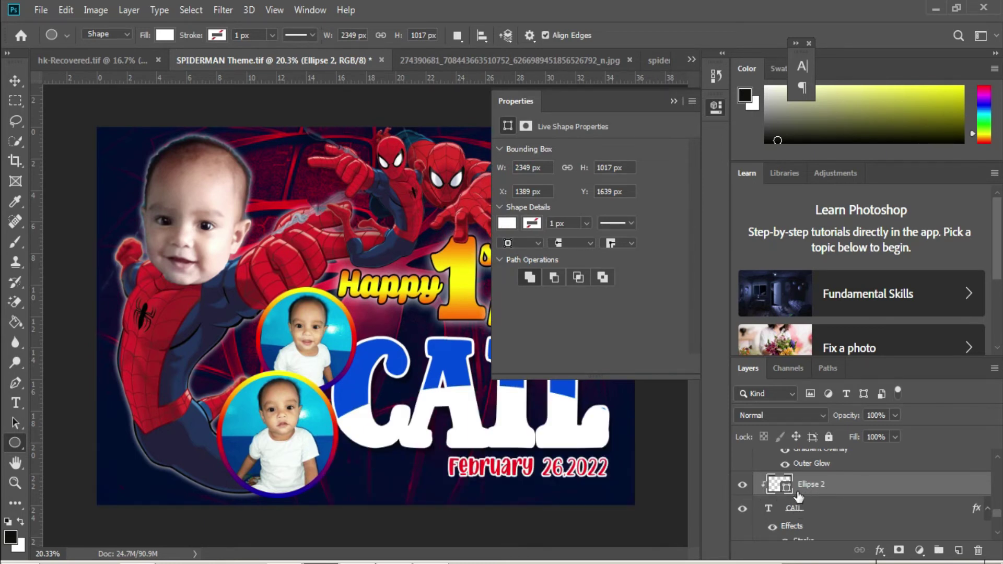
# Step: Recolor the clipped ellipse dark red #9d1f23, sampled from the Spider-Man suit
pyautogui.doubleClick(780, 485)
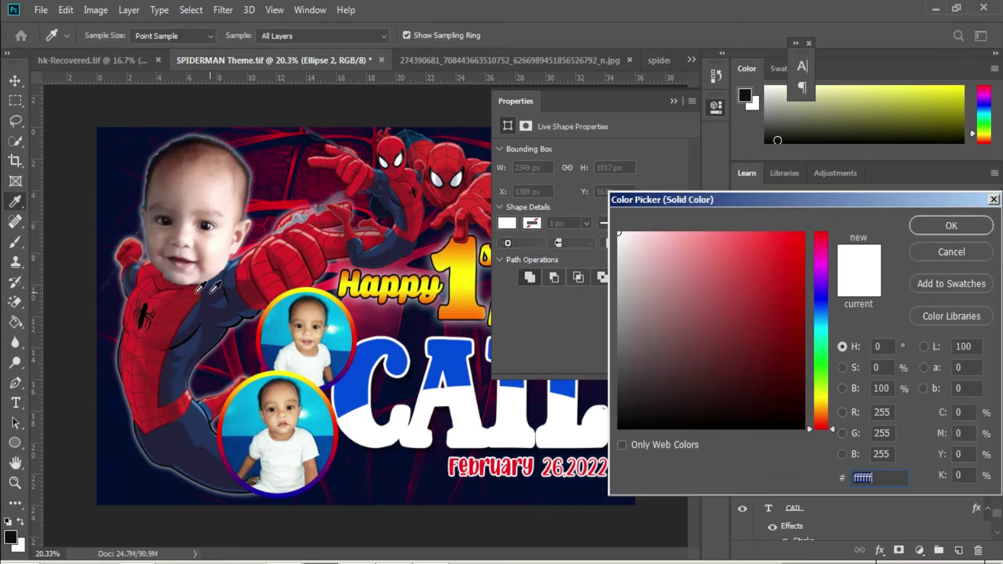
pyautogui.click(187, 308)
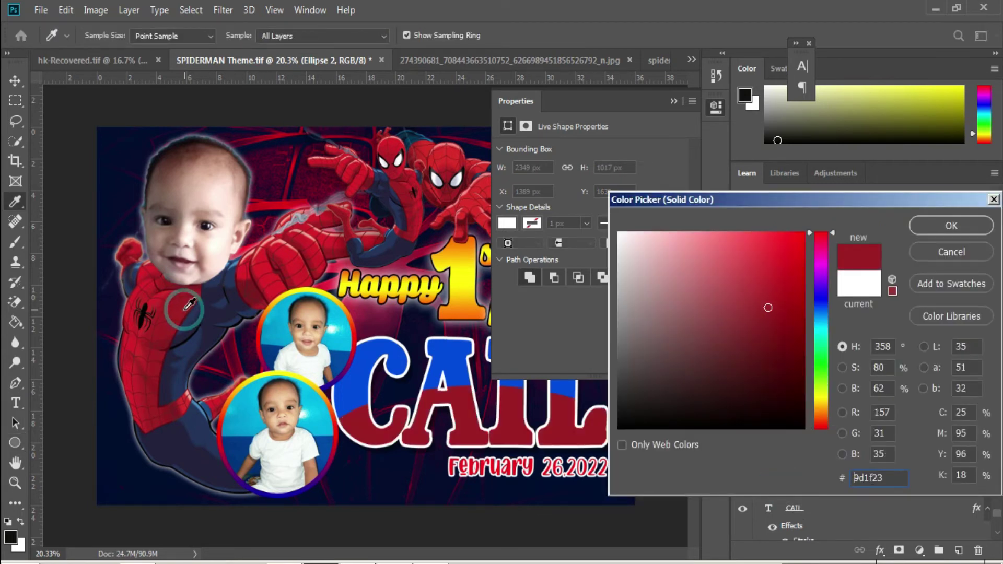
pyautogui.click(940, 226)
pyautogui.click(674, 97)
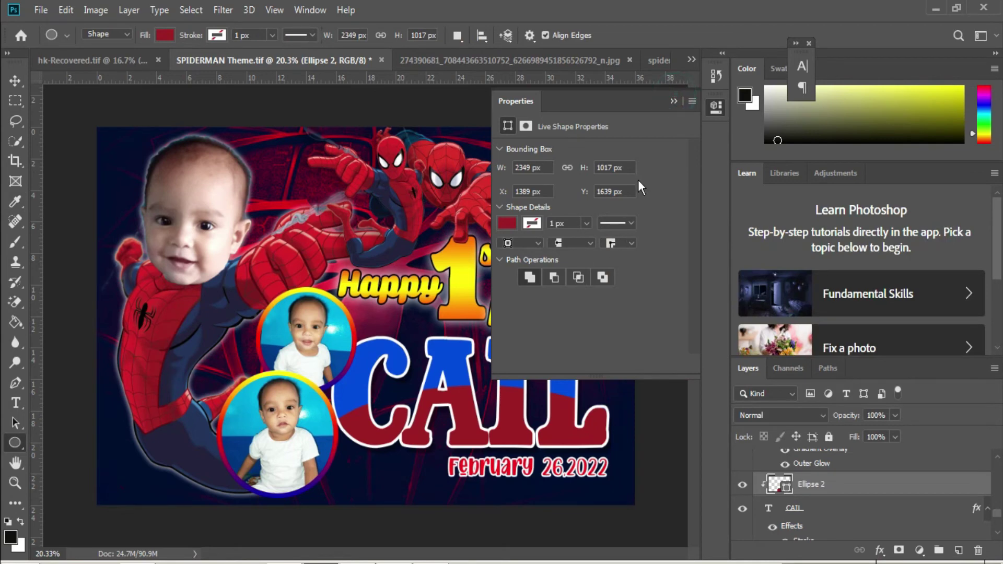
pyautogui.click(673, 101)
# Step: Add a 40 px outside gradient stroke, blue through red to yellow, linear at 90°, to the clipped red ellipse in the name
pyautogui.rightClick(831, 485)
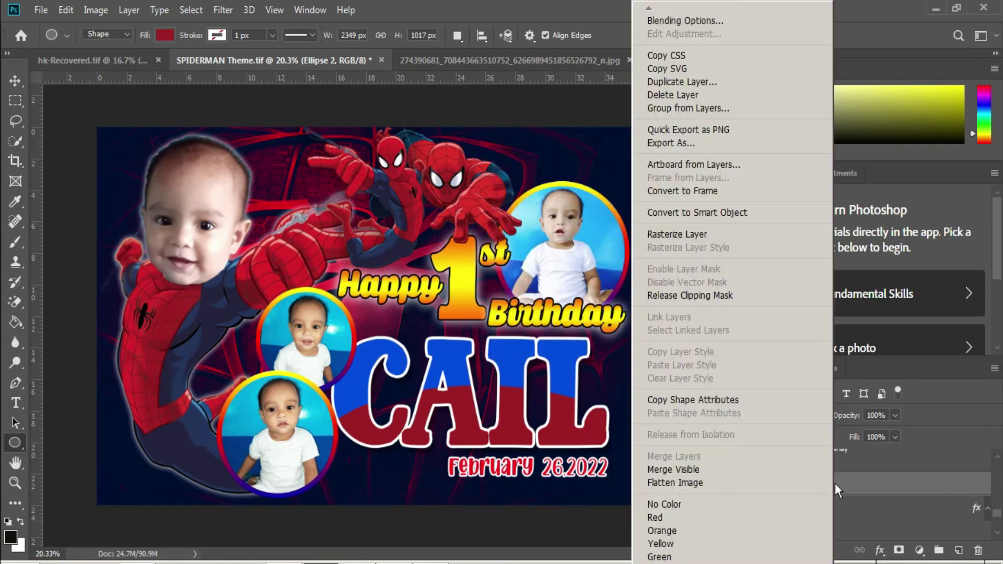
pyautogui.click(684, 22)
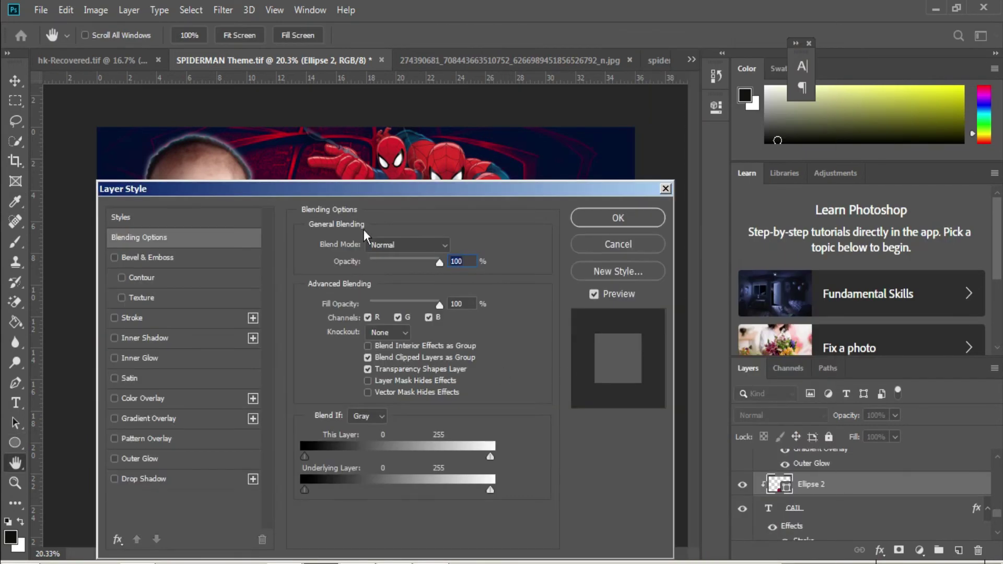
pyautogui.moveTo(537, 192); pyautogui.dragTo(964, 208)
pyautogui.click(556, 334)
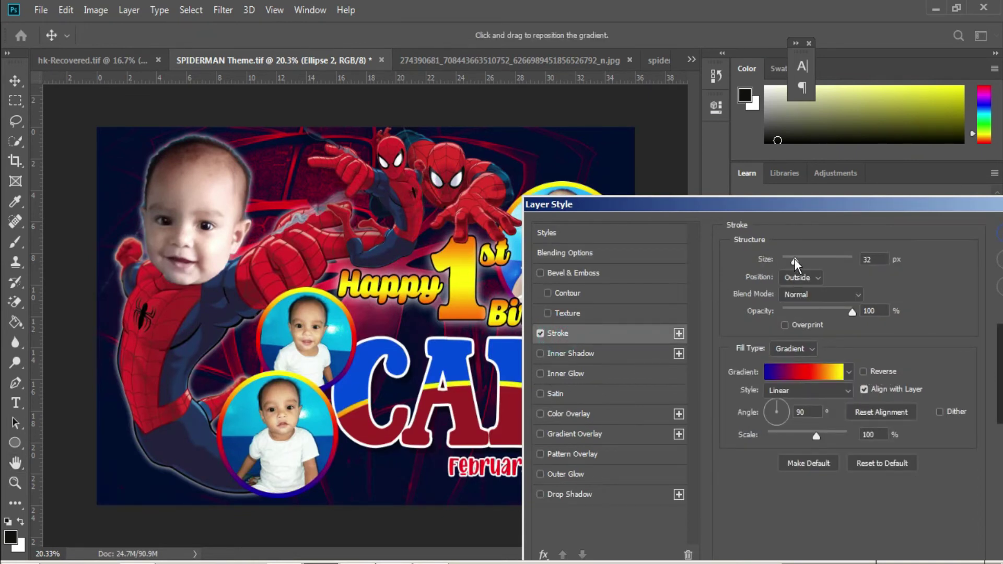
pyautogui.moveTo(795, 259); pyautogui.dragTo(798, 259)
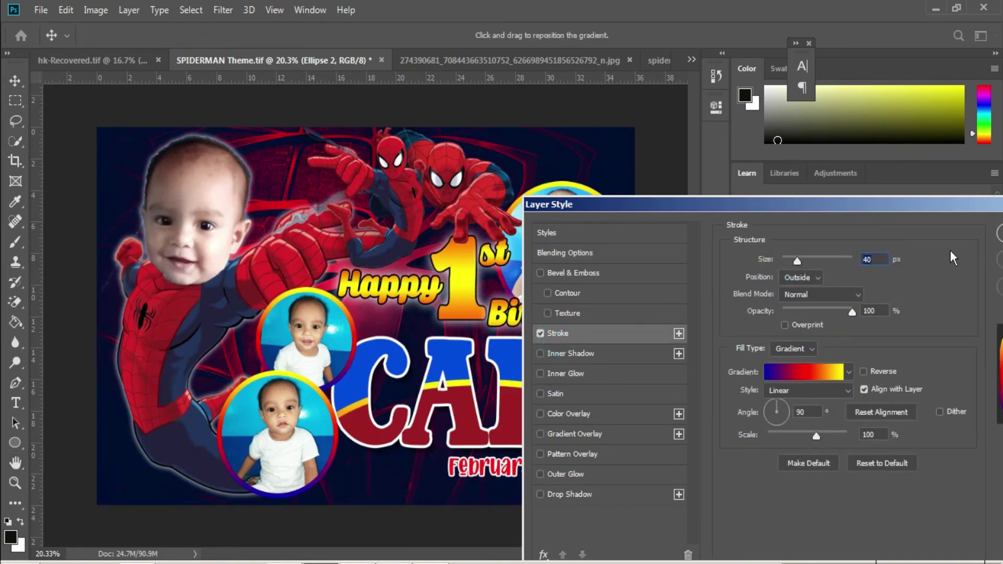
pyautogui.click(1000, 234)
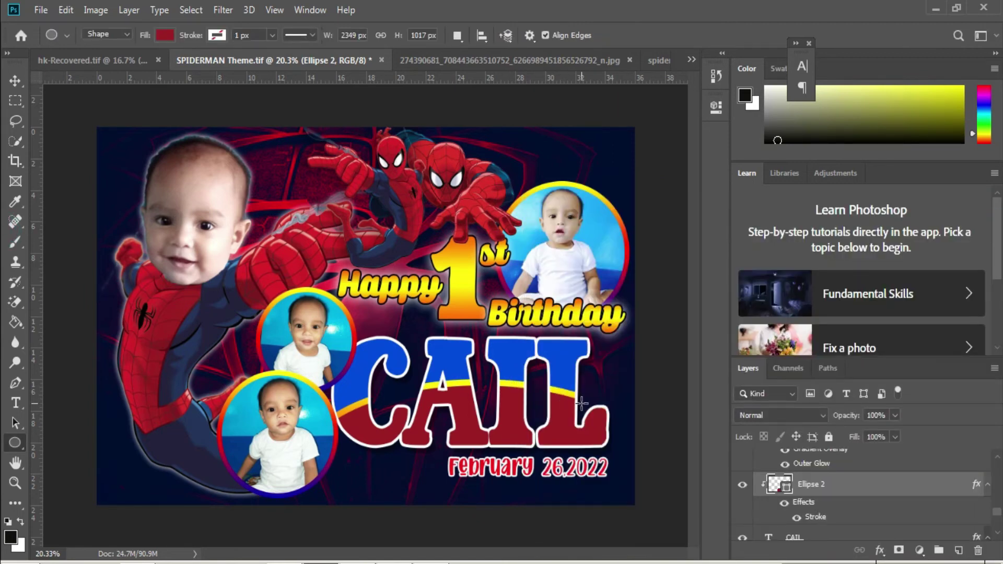
# Step: Save the document over the existing SPIDERMAN Theme TIFF file, keeping its layers
pyautogui.hotkey('ctrl', 'shift', 's')
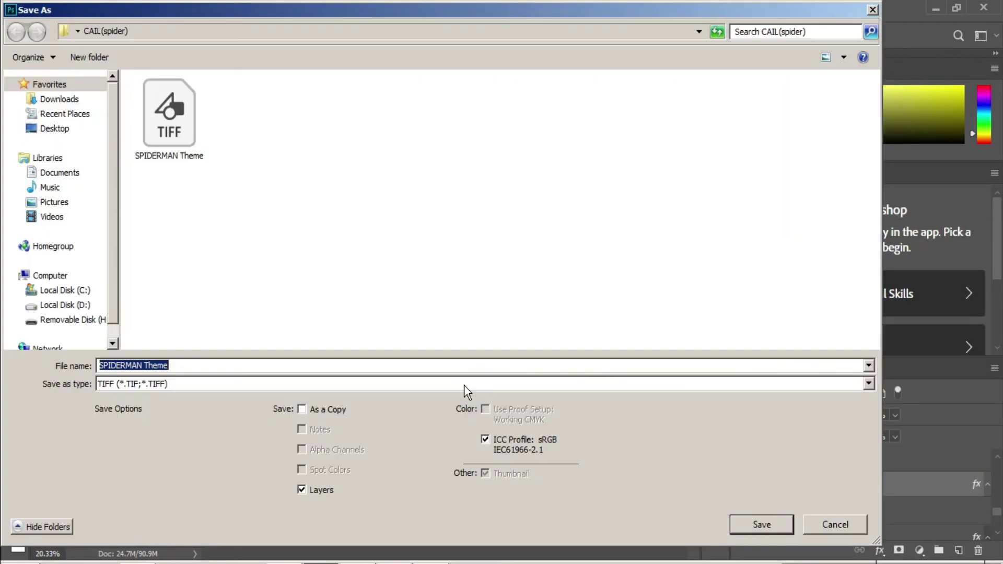
pyautogui.press('Return')
pyautogui.press('Return')
pyautogui.press('Return')
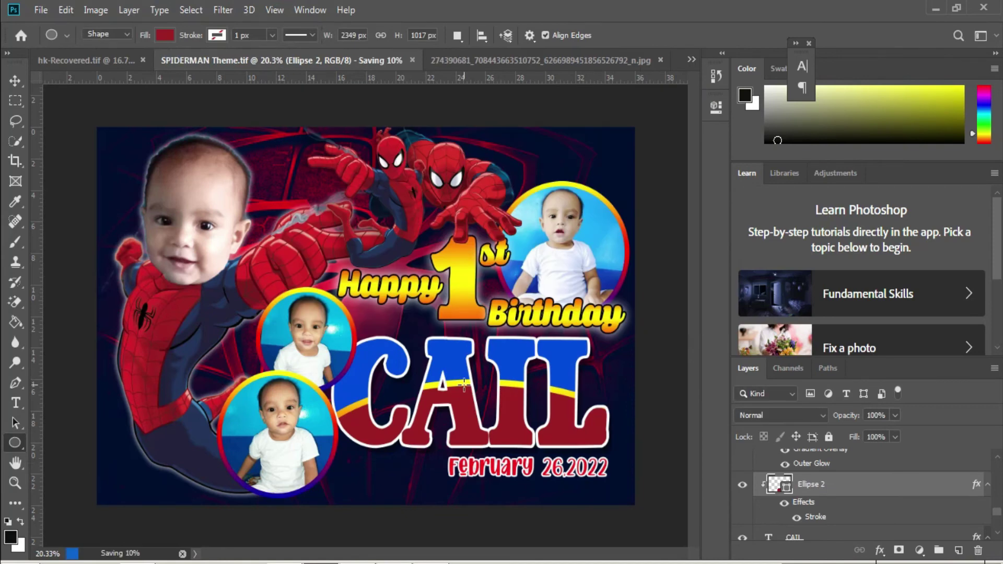
pyautogui.scroll(-1, 473, 349)
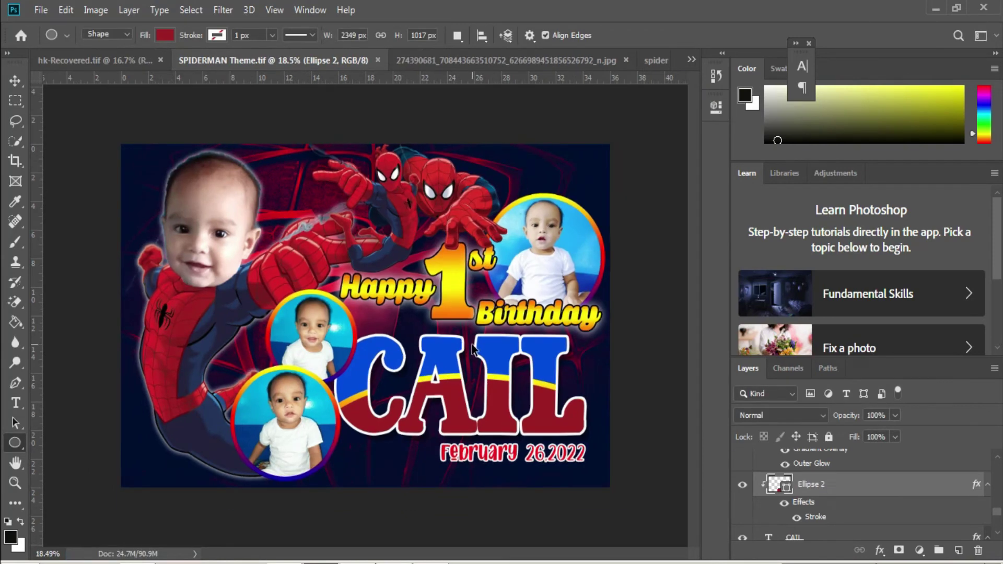
pyautogui.scroll(1, 473, 349)
# Step: Select the text layer of the large "1" with the Move tool active
pyautogui.press('v')
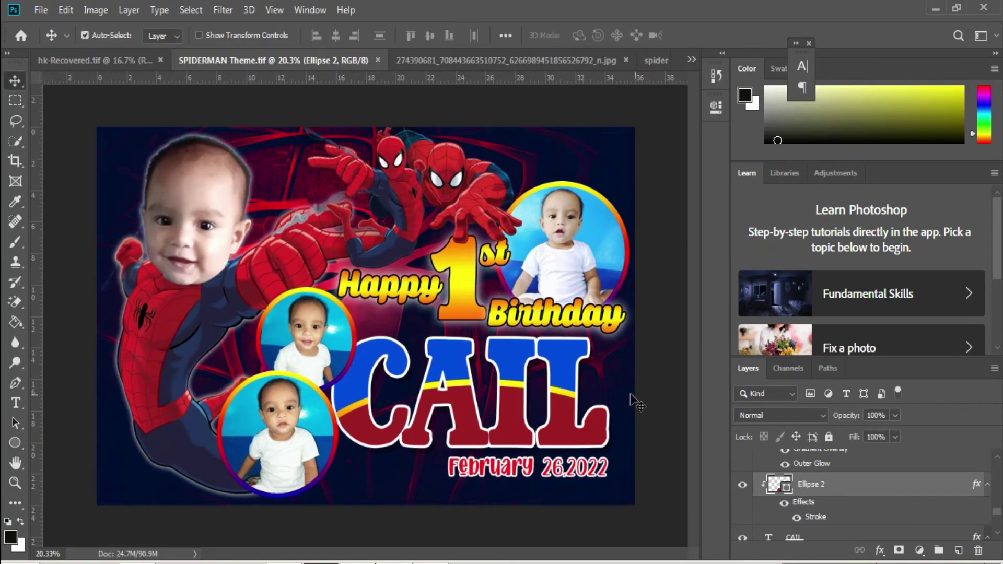
pyautogui.rightClick(597, 421)
pyautogui.click(626, 430)
pyautogui.scroll(2, 822, 479)
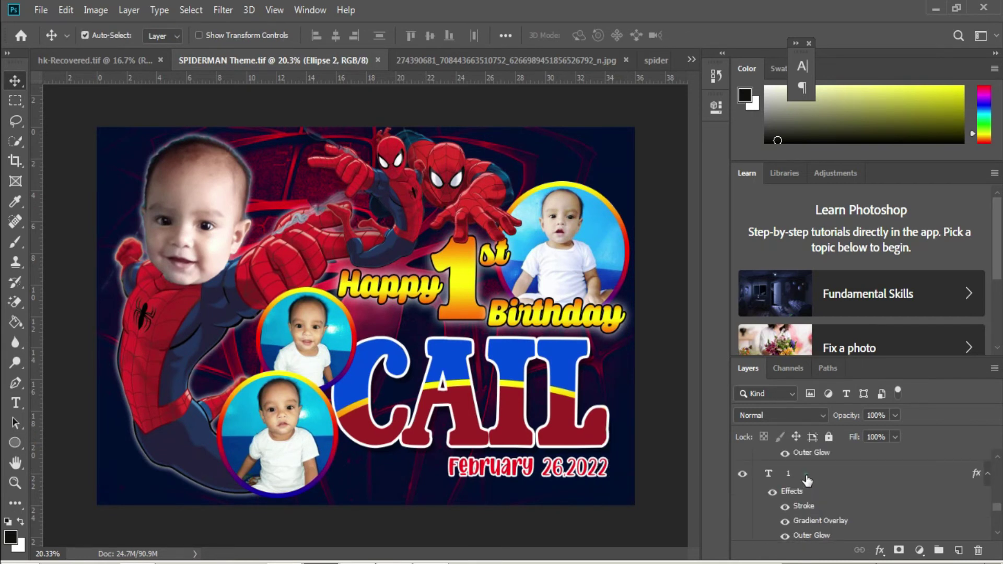
pyautogui.click(807, 476)
# Step: Browse for an image to embed in the design folder of TARPAULIN LAYOUT > SPIDER-MAN Design on drive D
pyautogui.click(42, 11)
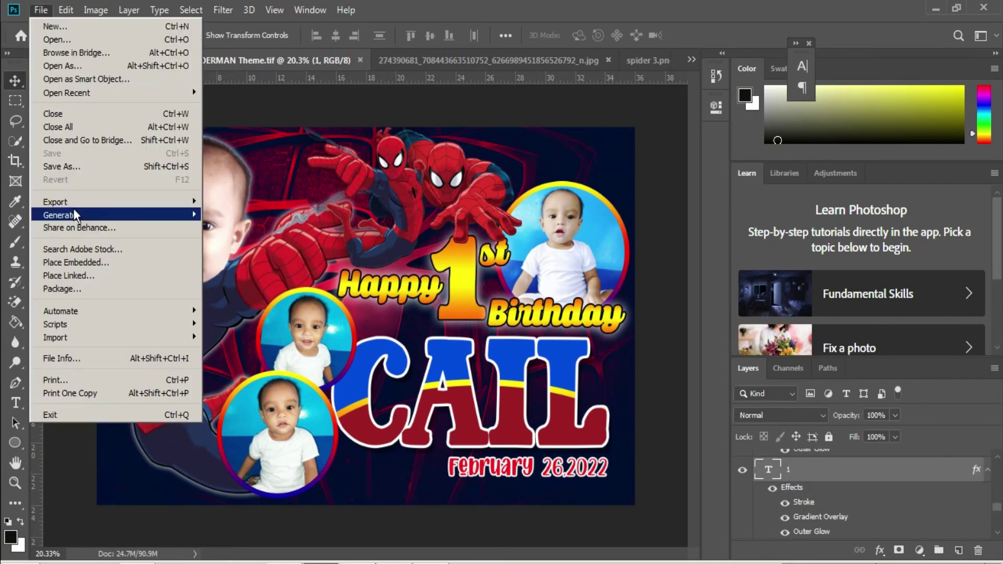
pyautogui.click(76, 262)
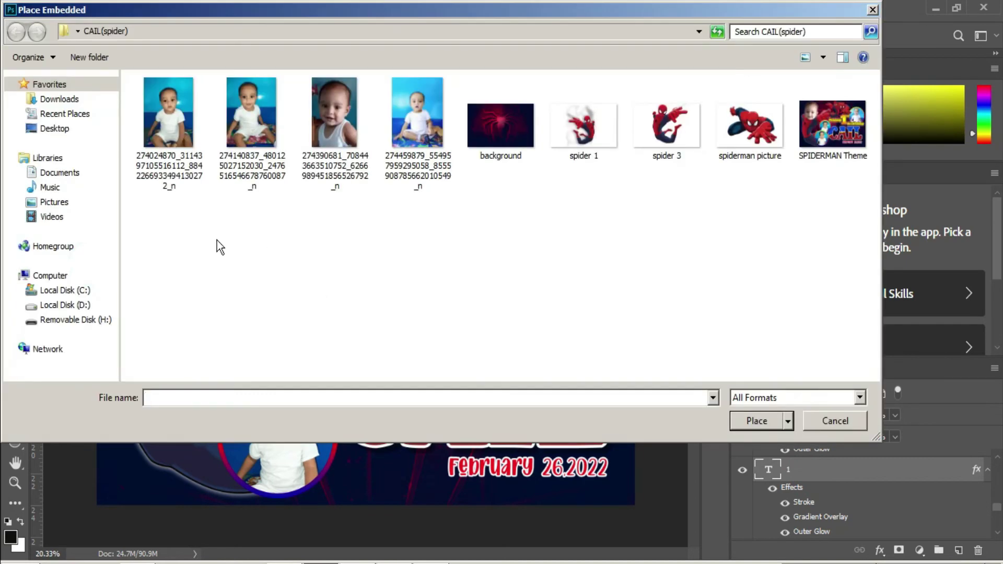
pyautogui.click(71, 305)
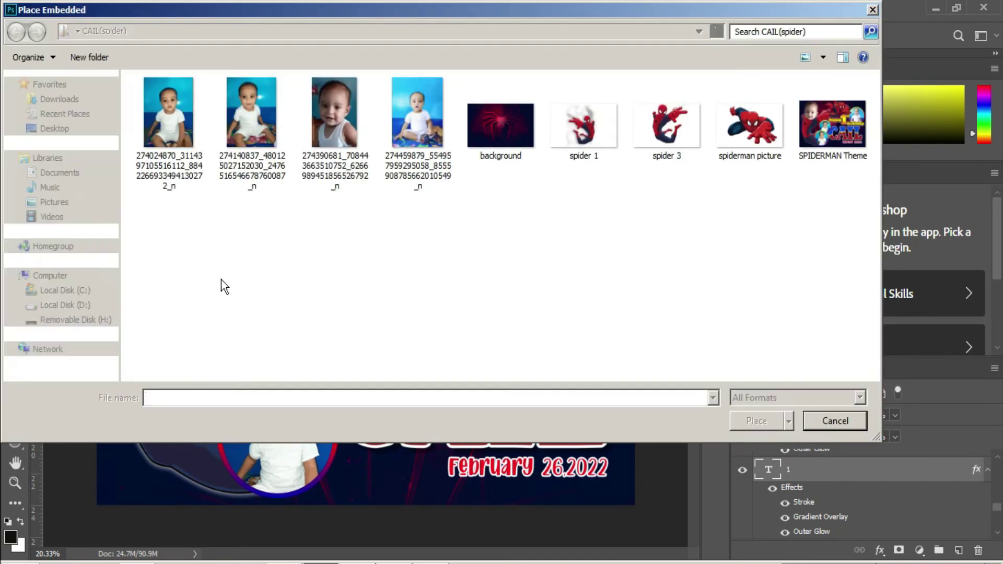
pyautogui.click(283, 132)
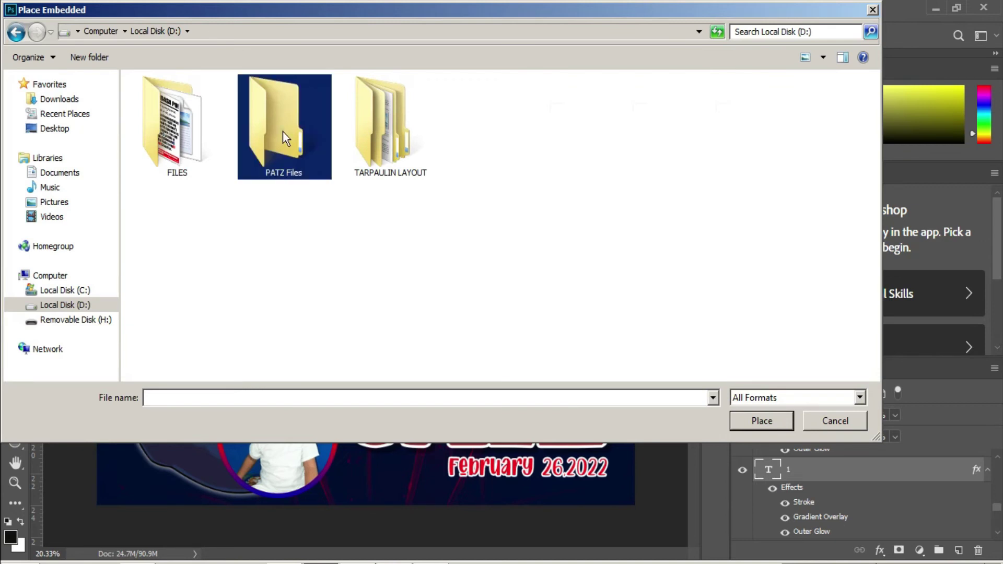
pyautogui.doubleClick(283, 132)
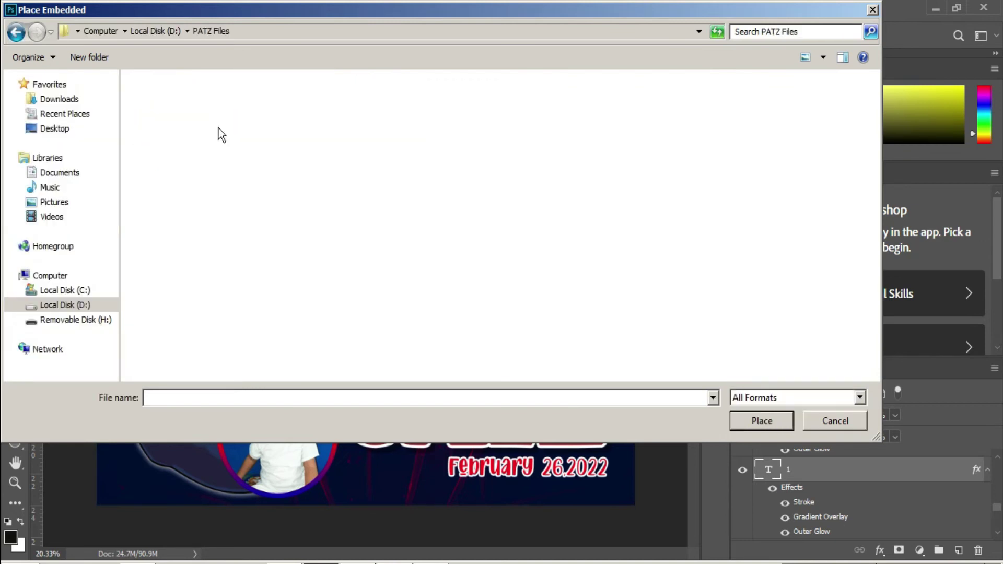
pyautogui.click(10, 33)
pyautogui.click(393, 142)
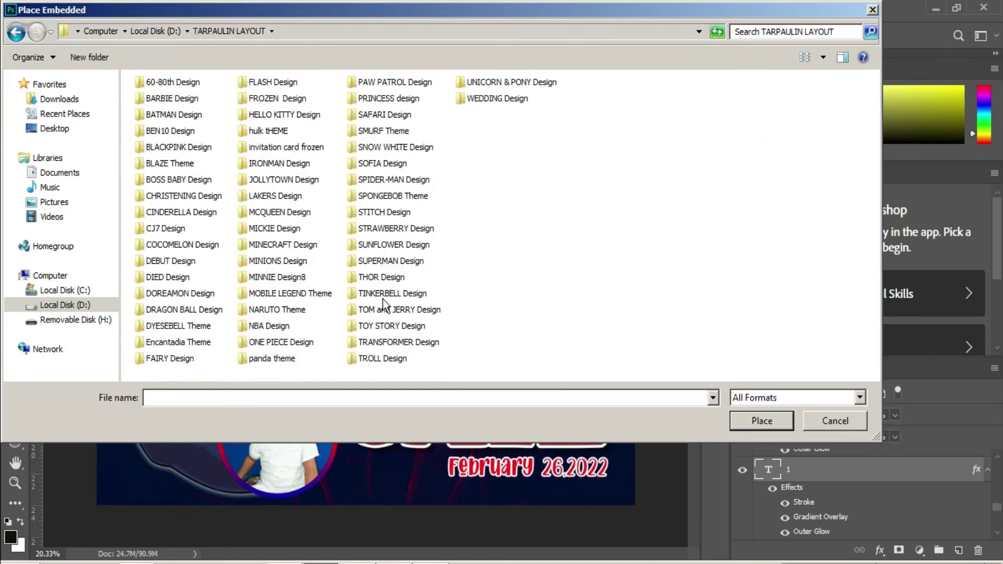
pyautogui.doubleClick(389, 180)
pyautogui.doubleClick(168, 115)
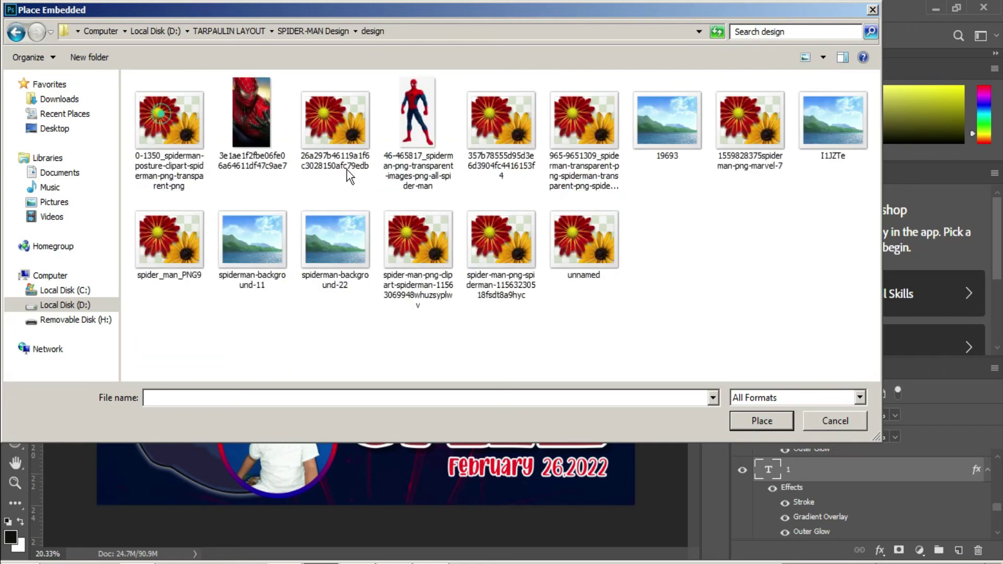
pyautogui.click(411, 112)
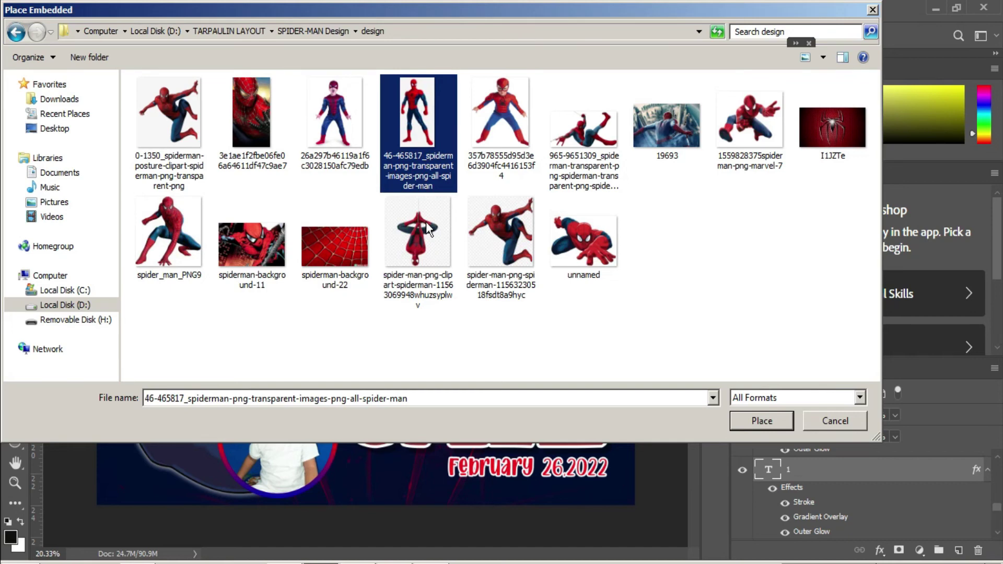
pyautogui.doubleClick(428, 228)
pyautogui.click(457, 217)
pyautogui.click(41, 10)
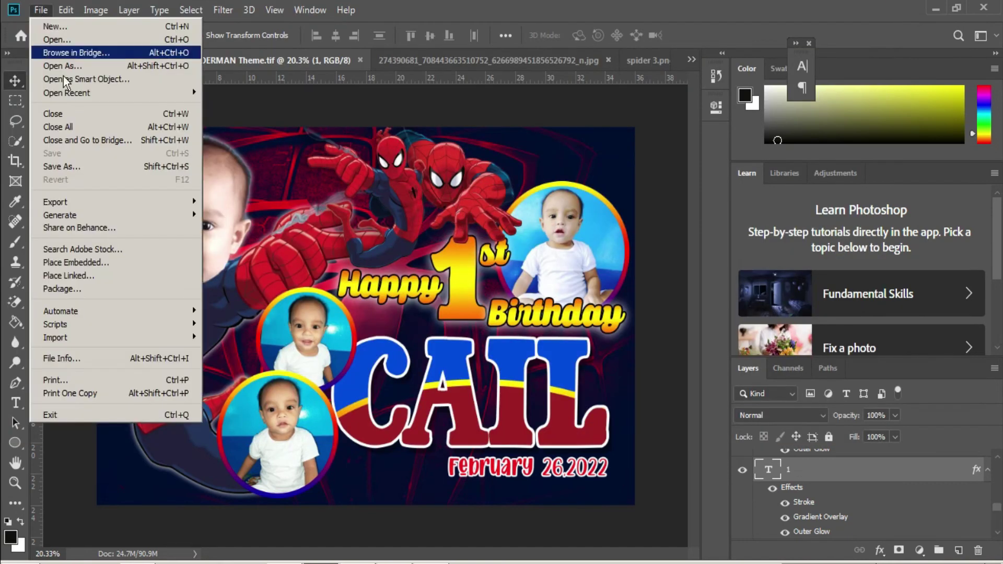
pyautogui.click(127, 258)
pyautogui.doubleClick(575, 162)
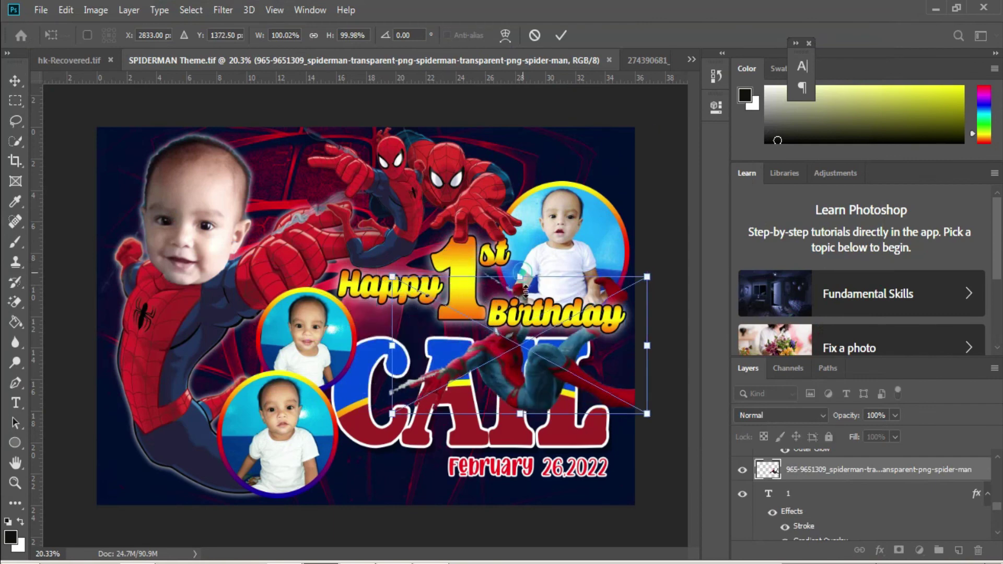
pyautogui.moveTo(651, 273); pyautogui.dragTo(634, 382)
# Step: Scale the swinging Spider-Man to about 30% and fit it beneath the end of "Birthday" against the canvas's right edge
pyautogui.hotkey('ctrl', '+')
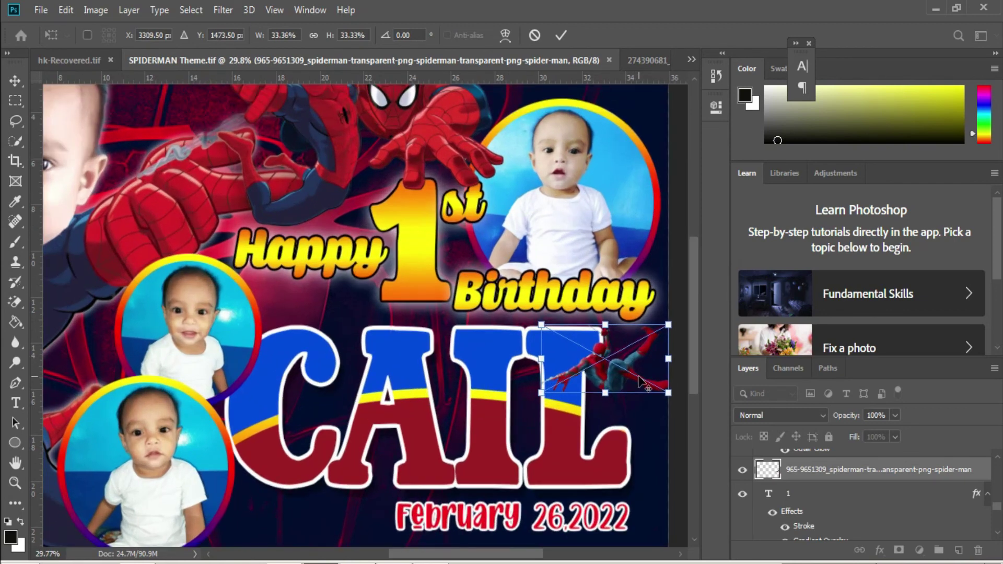
pyautogui.scroll(2, 640, 382)
pyautogui.moveTo(555, 553); pyautogui.dragTo(573, 552)
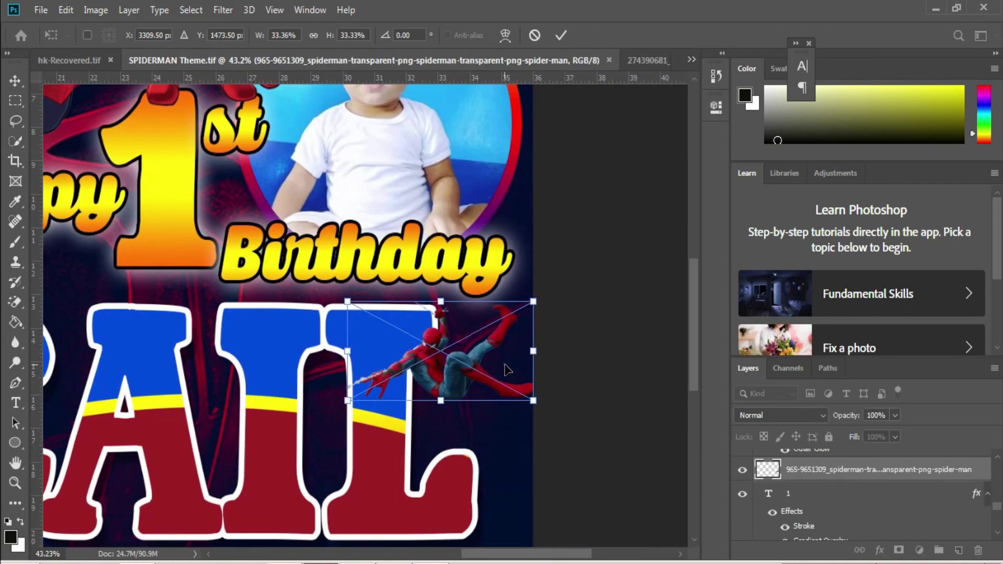
pyautogui.moveTo(506, 369); pyautogui.dragTo(509, 357)
pyautogui.moveTo(351, 286); pyautogui.dragTo(367, 296)
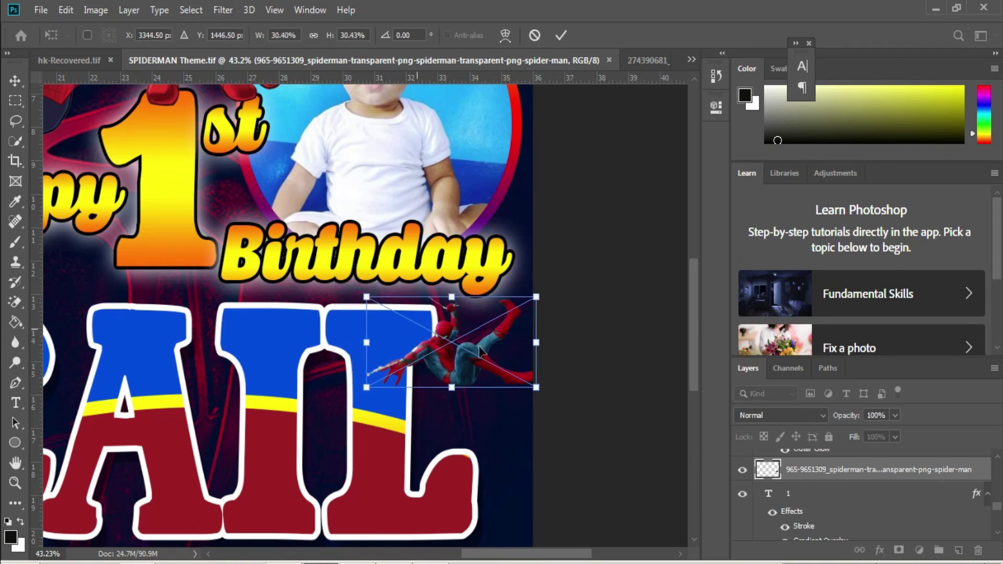
pyautogui.moveTo(497, 352); pyautogui.dragTo(499, 349)
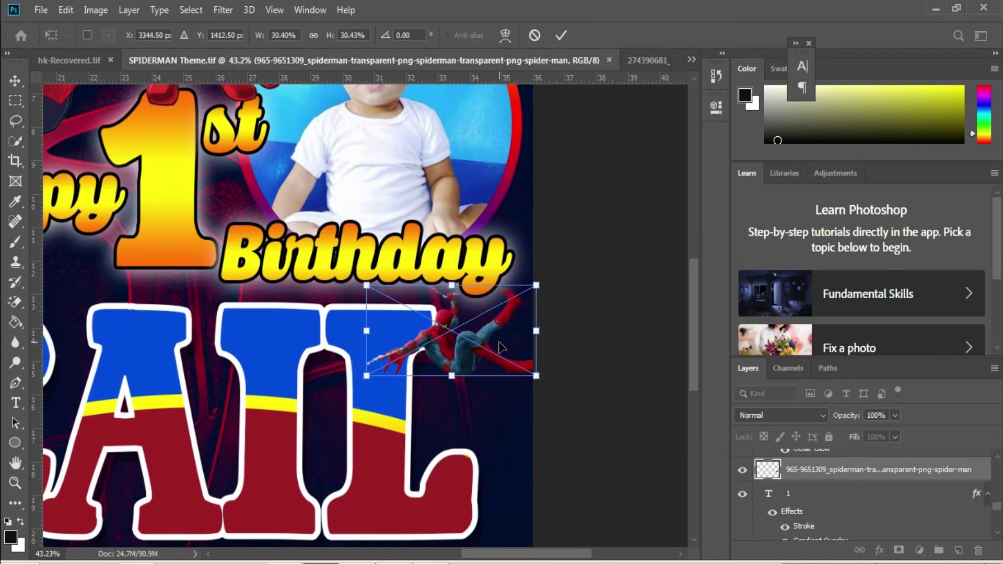
pyautogui.press('Return')
pyautogui.hotkey('ctrl', 't')
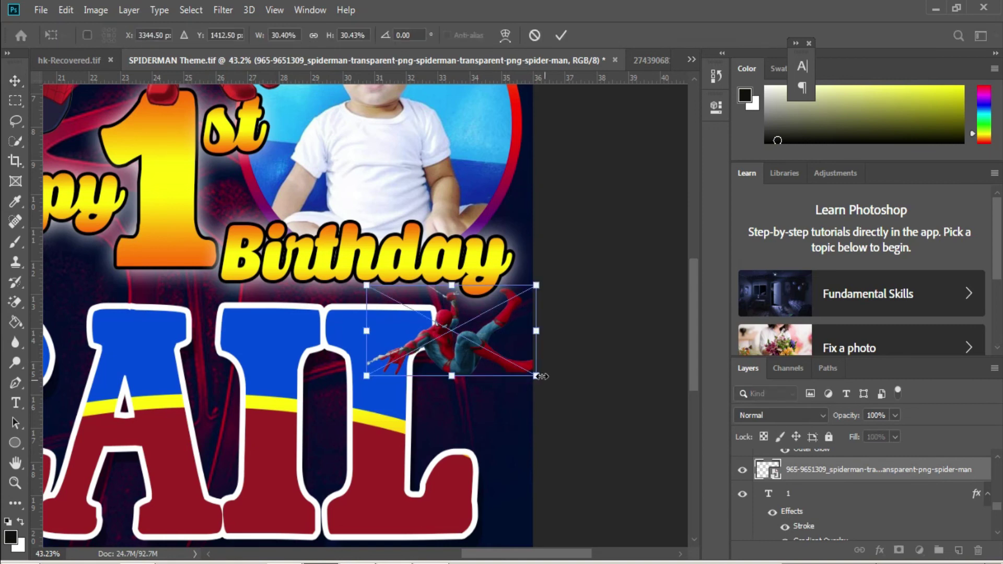
pyautogui.moveTo(538, 374); pyautogui.dragTo(544, 378)
pyautogui.press('Return')
pyautogui.scroll(-5, 545, 381)
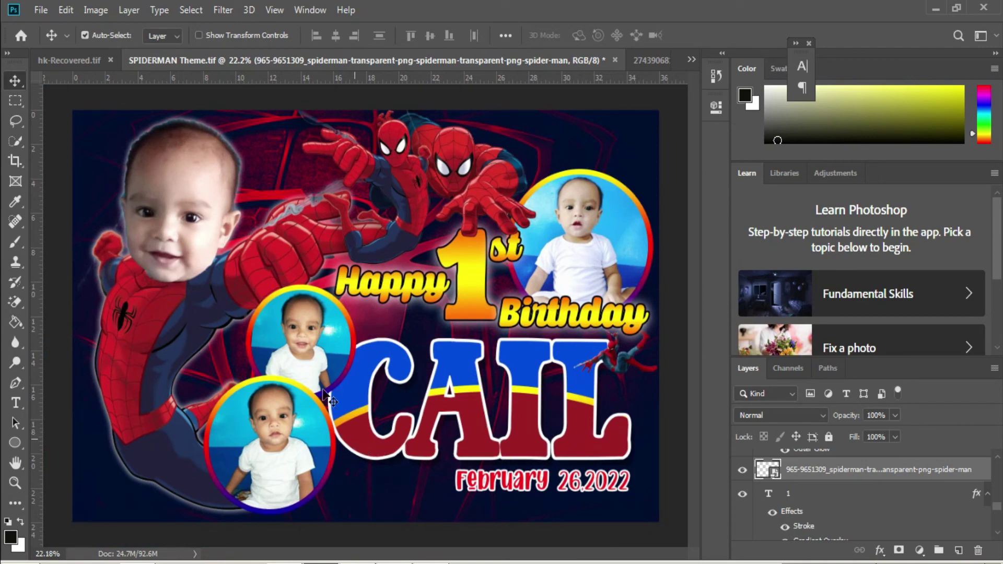
# Step: Place the spider_man_PNG9 image as embedded and scale it down to crouch at the canvas's bottom edge, between the lower circle and the name
pyautogui.click(40, 10)
pyautogui.click(112, 260)
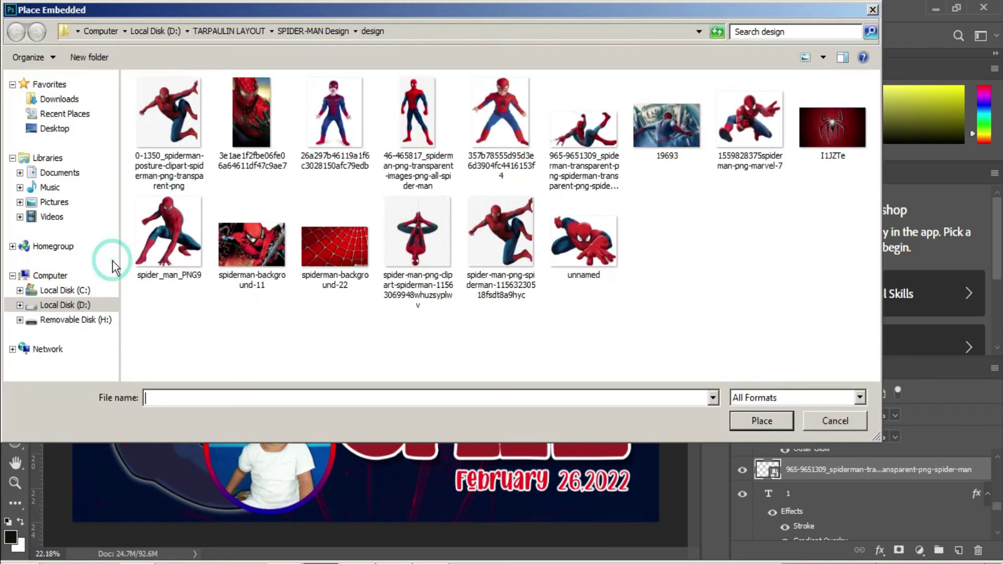
pyautogui.doubleClick(168, 243)
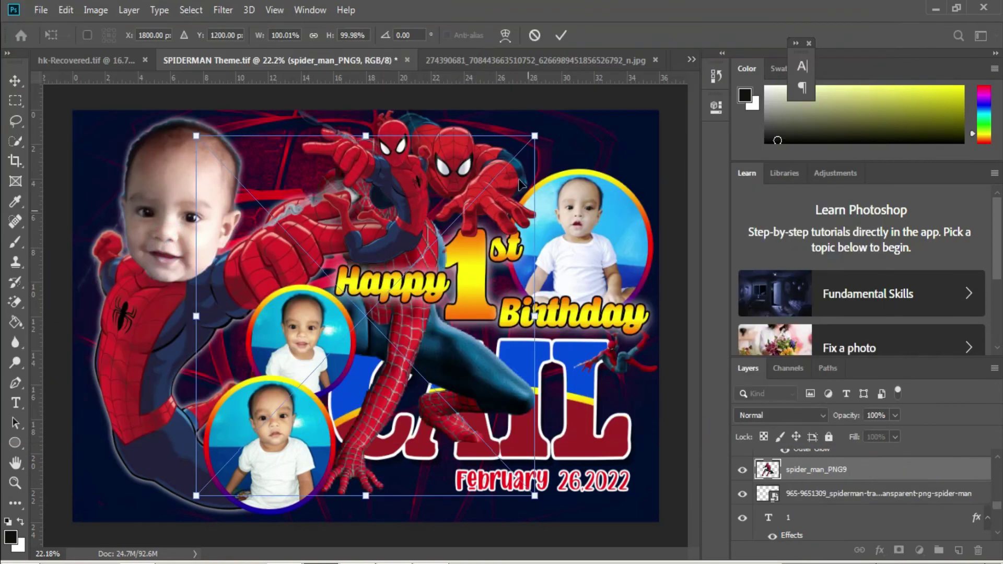
pyautogui.moveTo(366, 136); pyautogui.dragTo(372, 434)
pyautogui.scroll(5, 372, 435)
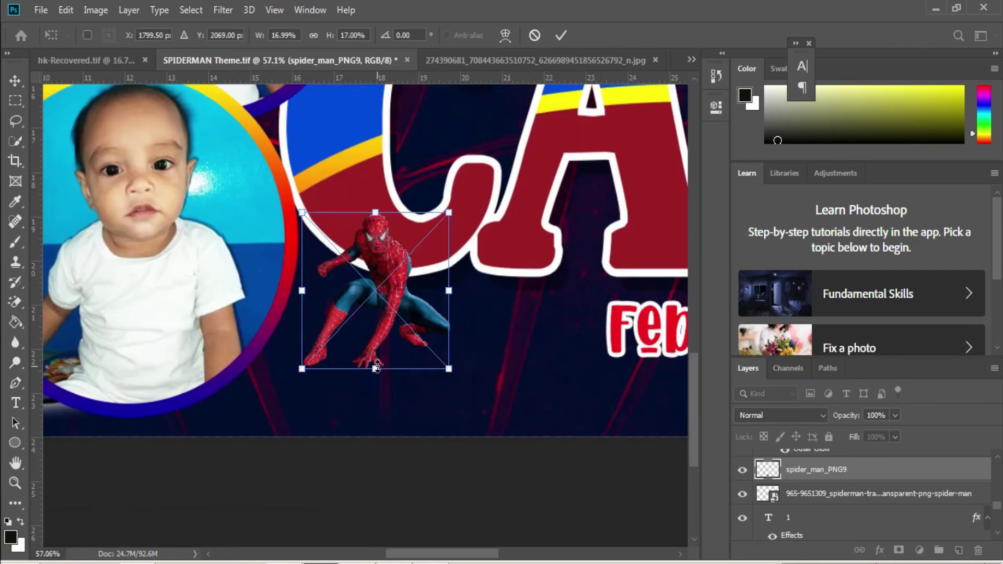
pyautogui.moveTo(376, 368); pyautogui.dragTo(348, 388)
pyautogui.press('Return')
# Step: Move the spider_man_PNG9 layer to the top of the stack, above spider 1, and shift the figure slightly left
pyautogui.scroll(2, 810, 470)
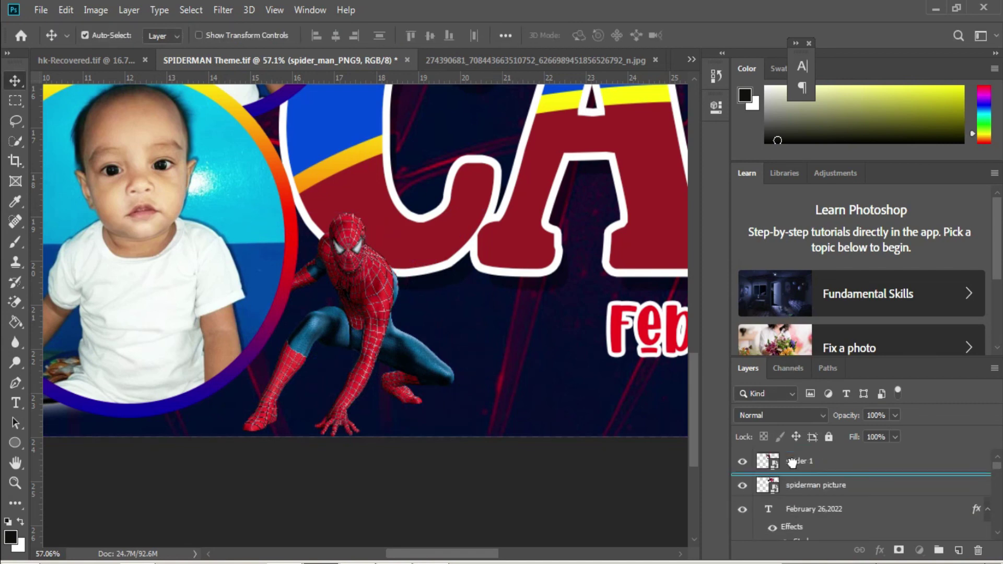
pyautogui.moveTo(376, 370); pyautogui.dragTo(361, 364)
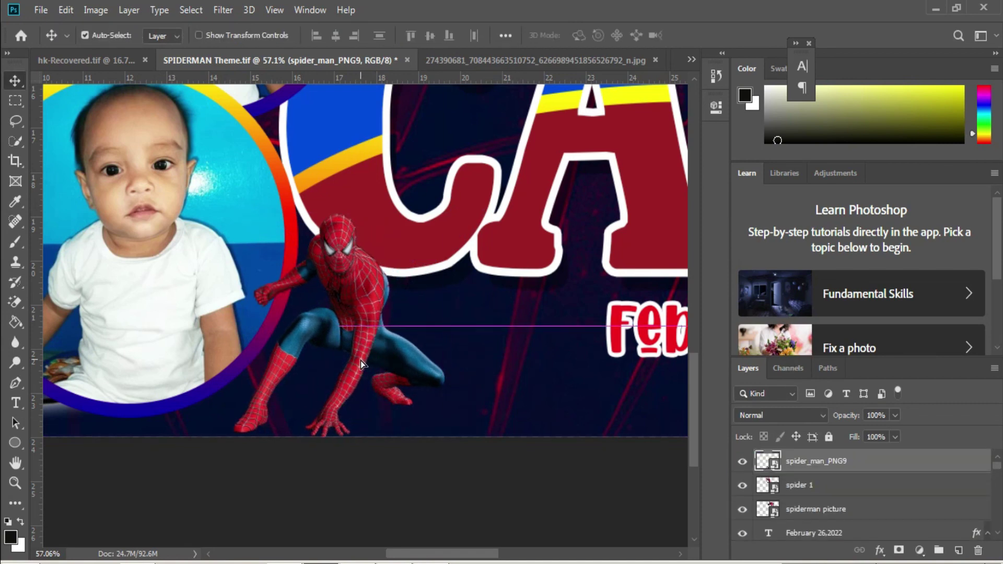
pyautogui.scroll(-8, 361, 364)
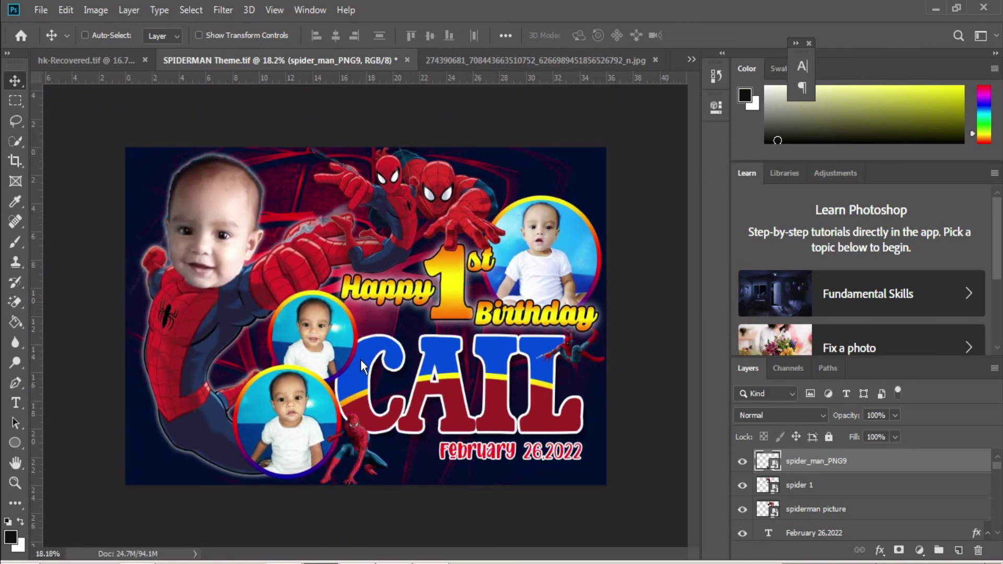
# Step: Save the composite over SPIDERMAN Theme as TIFF with no image compression, interleaved pixel order, IBM PC byte order and RLE layer compression
pyautogui.hotkey('ctrl', 'shift', 's')
pyautogui.press('Return')
pyautogui.press('Left')
pyautogui.press('Return')
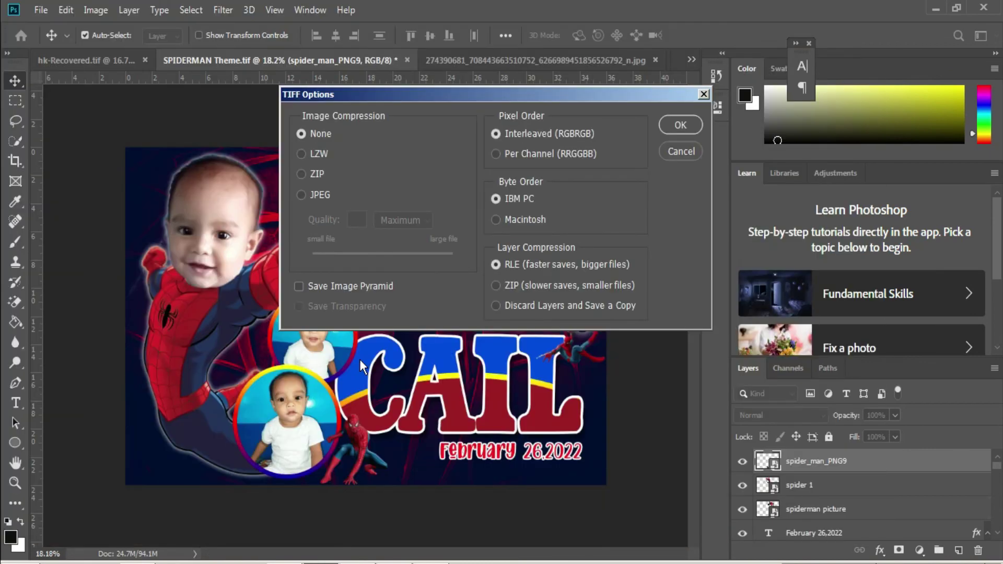
pyautogui.press('Return')
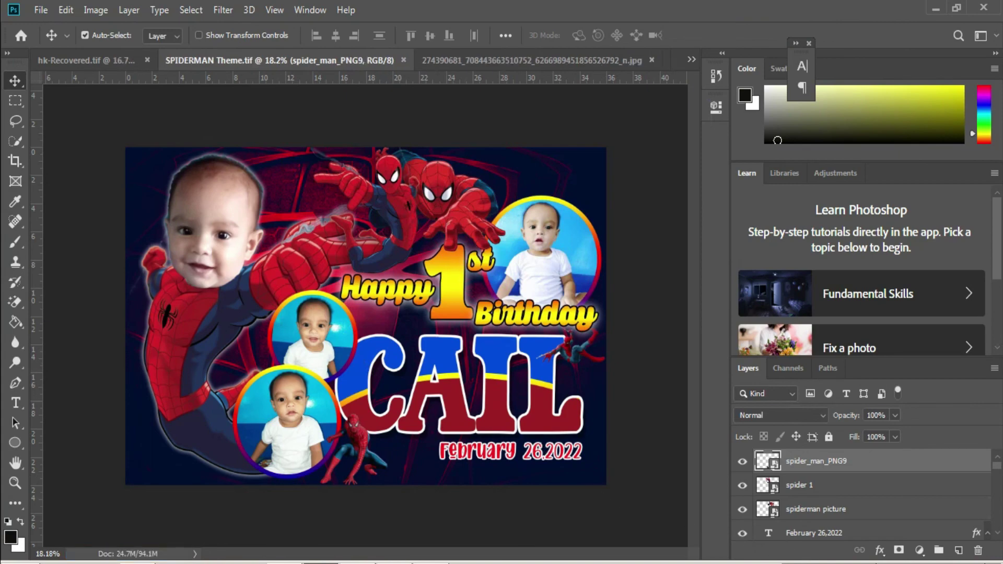